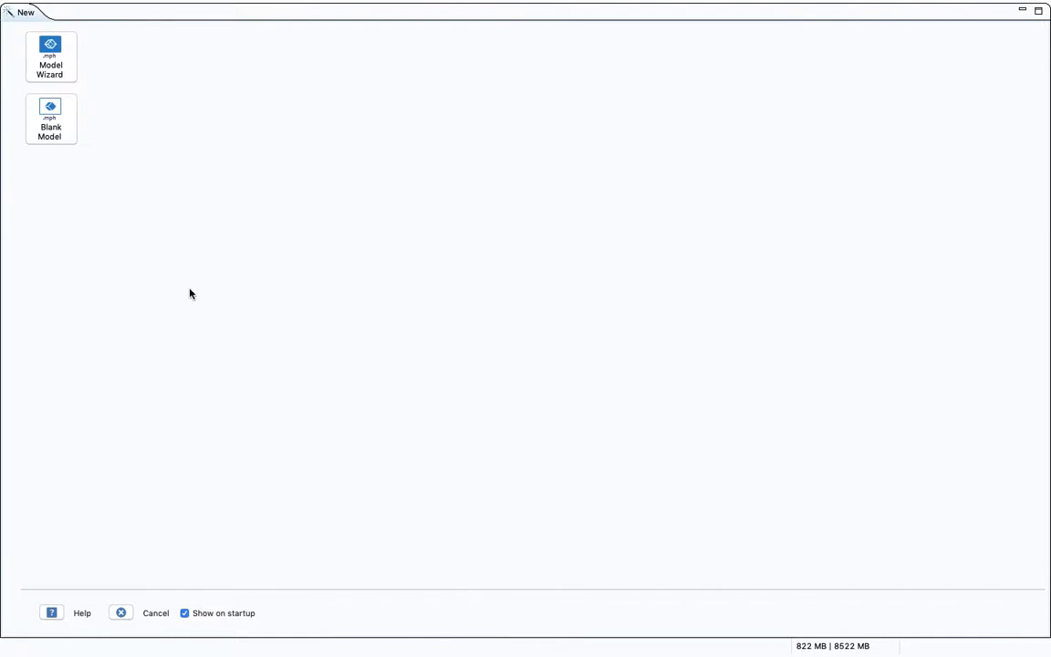
Step: Create a blank model and add a 3D component to it
click(51, 130)
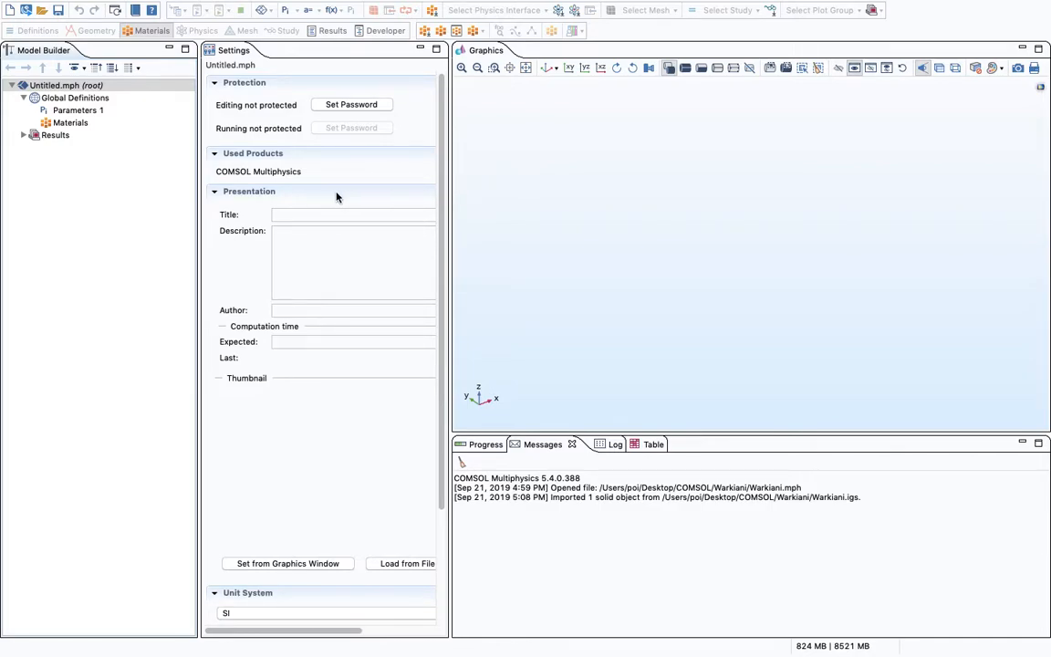
right_click(68, 87)
mouse_move(136, 92)
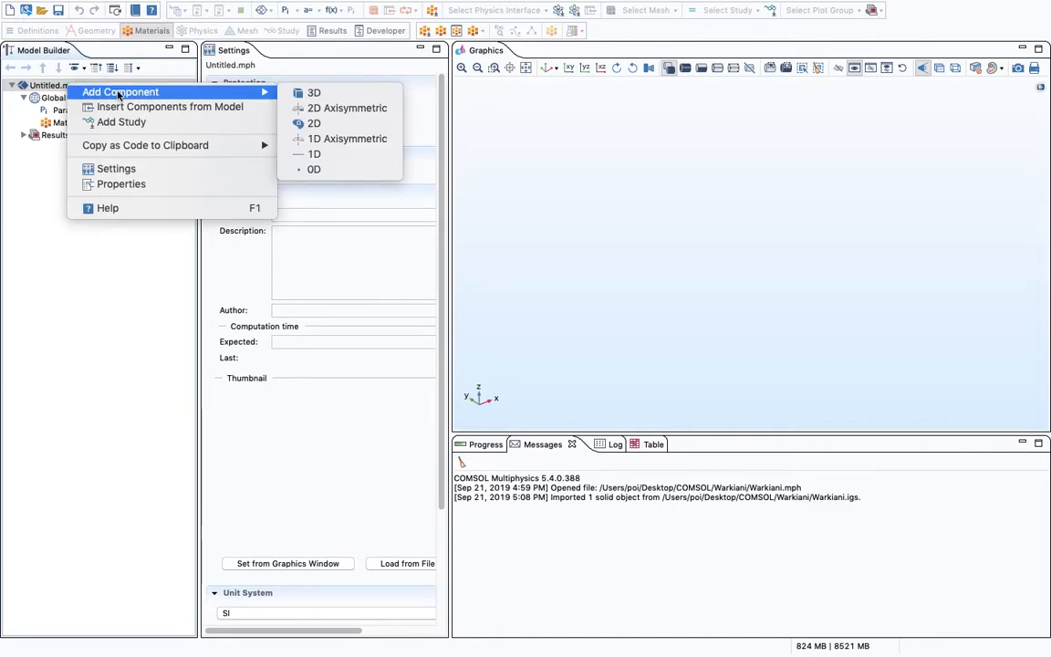
click(310, 93)
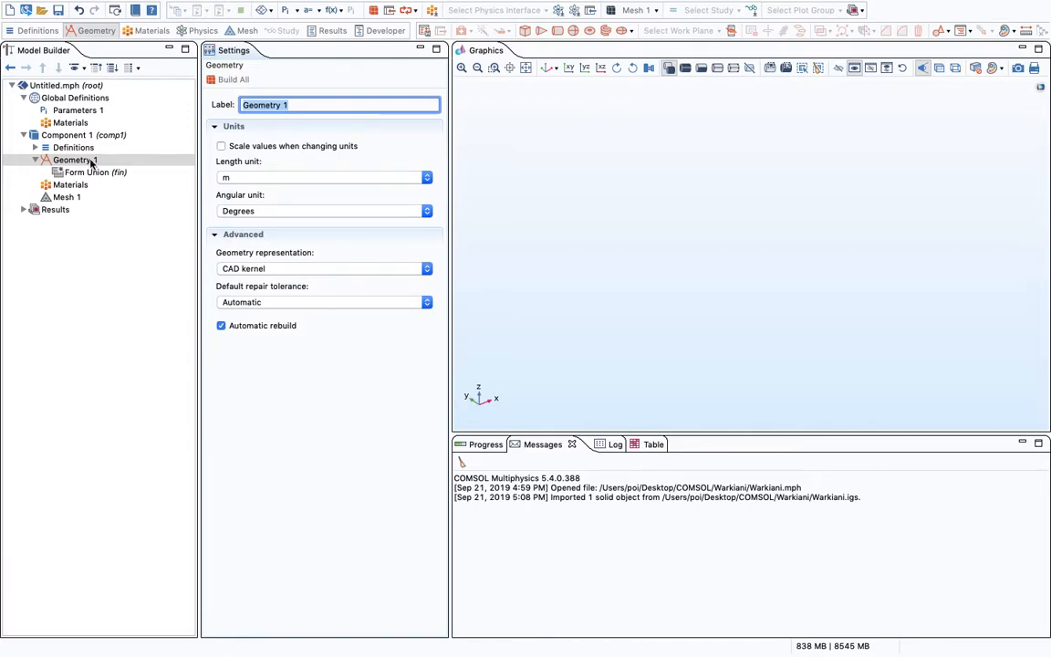
Step: Import the Spiral.igs CAD file from the Desktop into the component's geometry
right_click(71, 164)
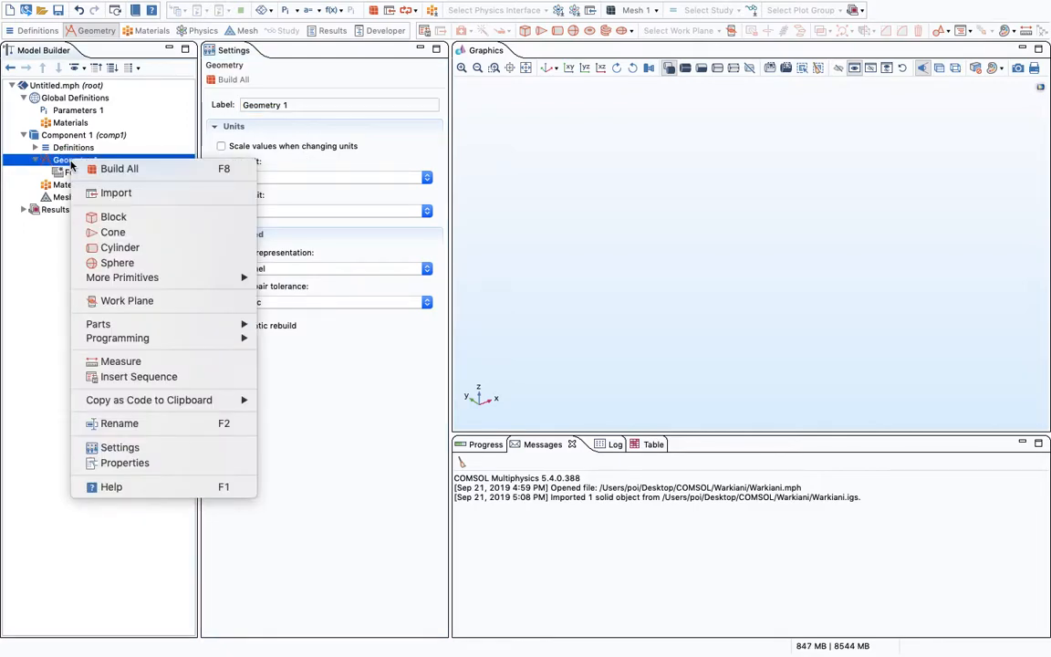
click(118, 194)
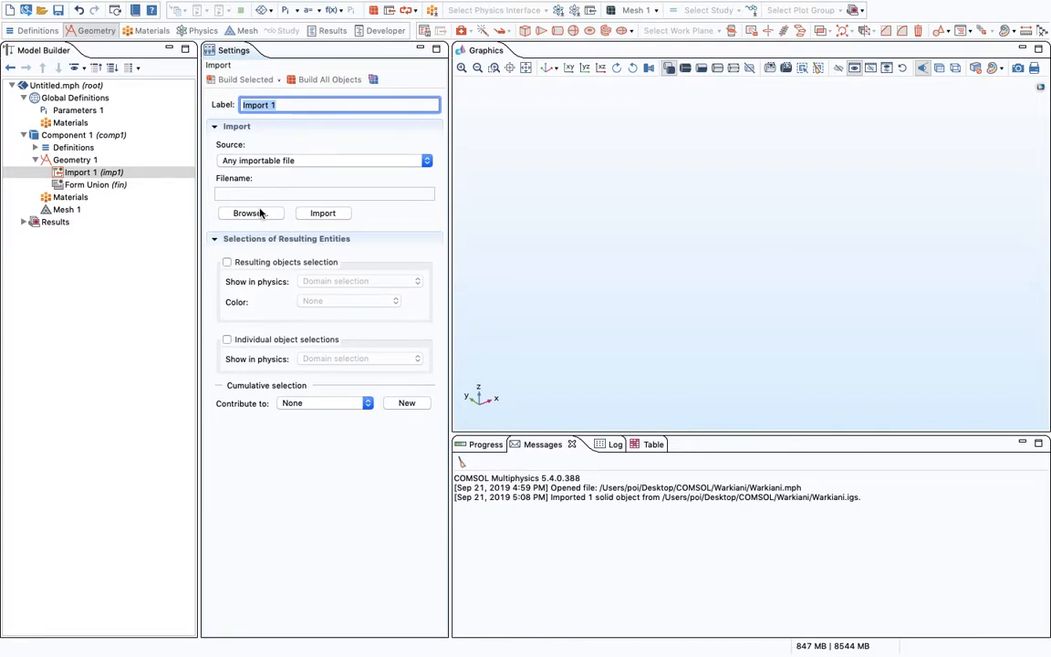
click(251, 215)
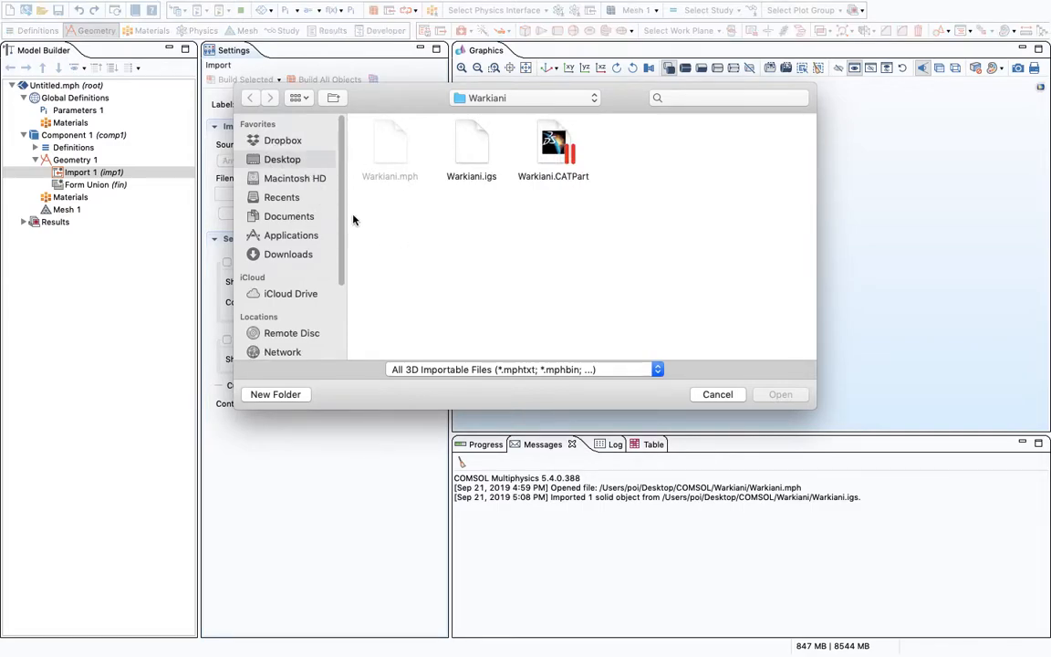
click(282, 159)
drag(617, 99, 550, 104)
scroll(600, 238, down, 2)
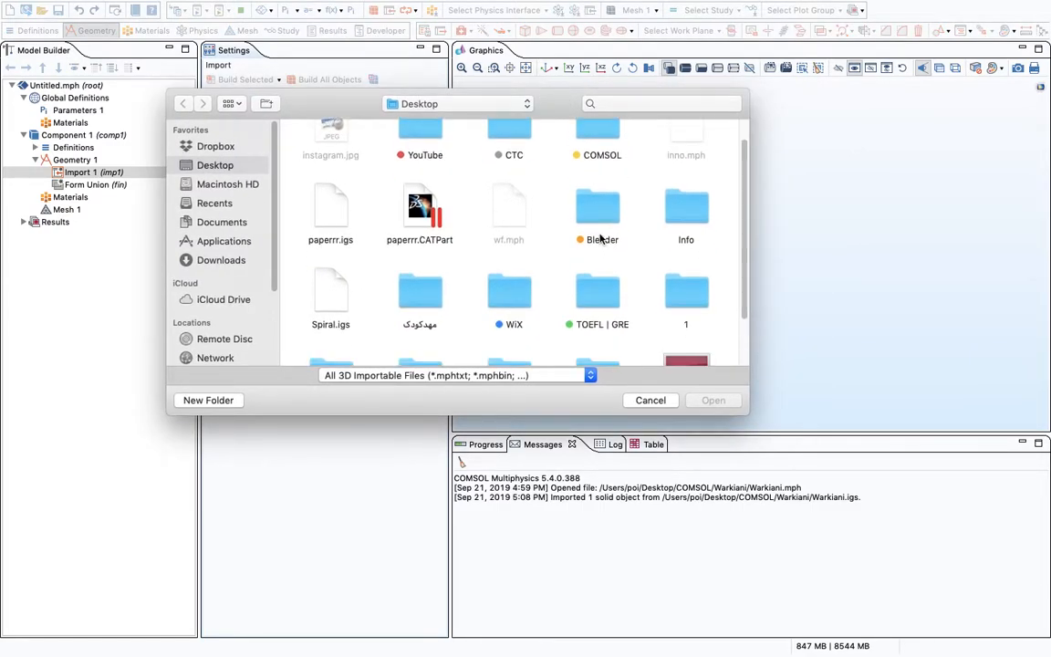
scroll(600, 238, down, 2)
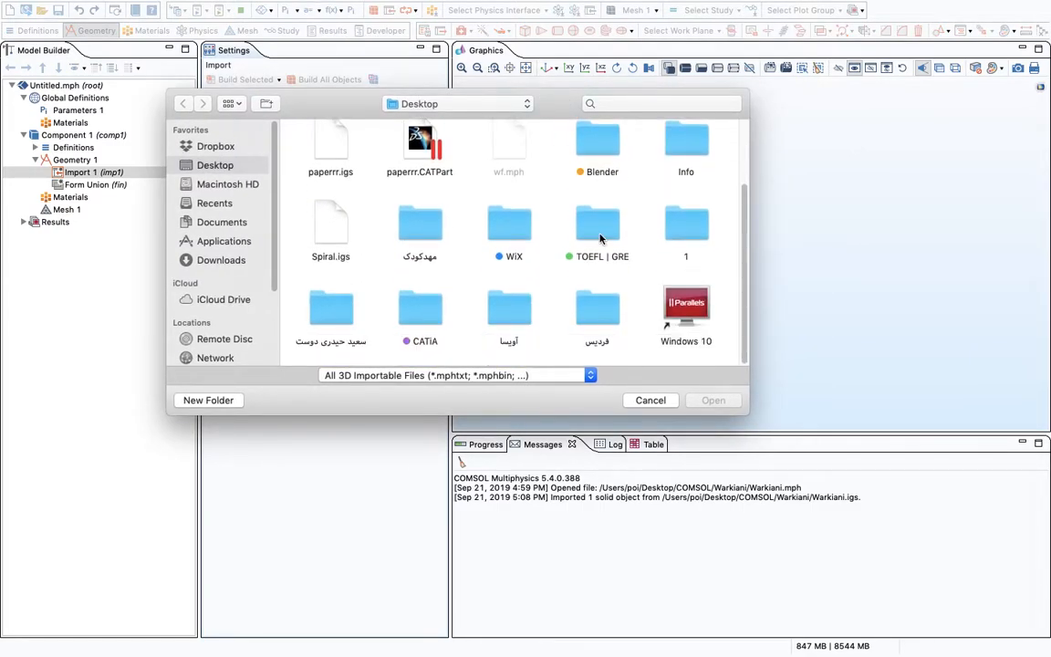
click(339, 239)
click(703, 401)
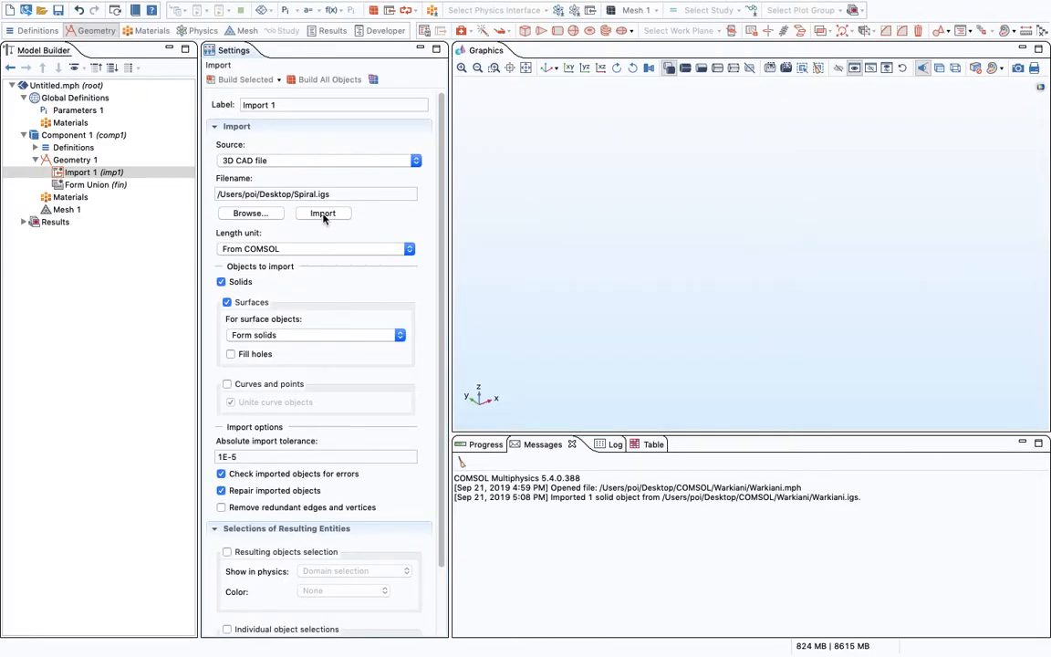
click(323, 214)
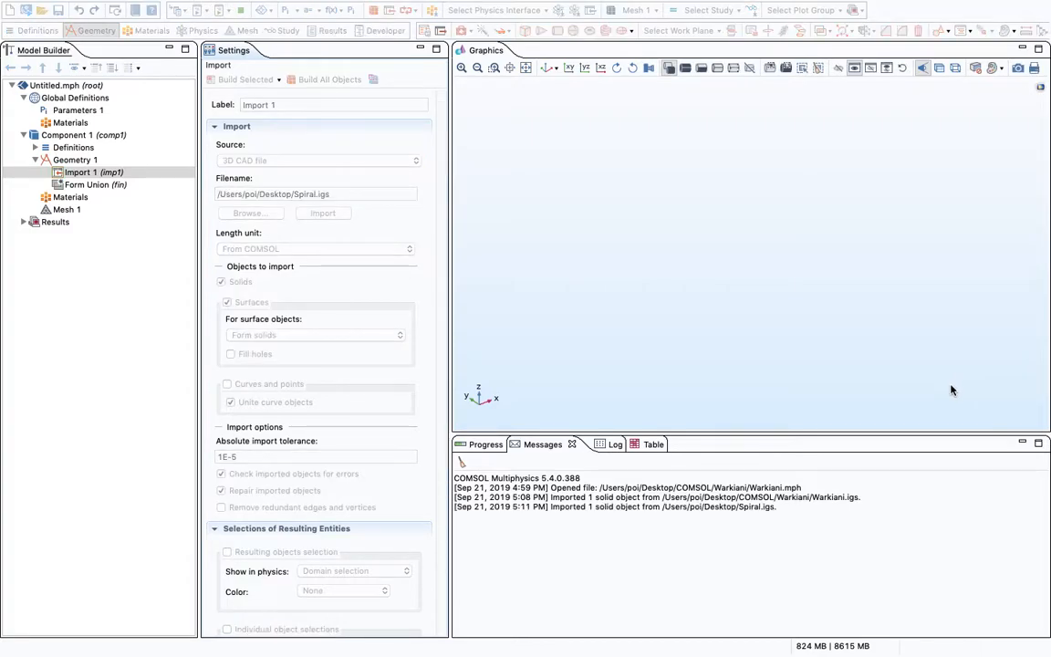
drag(790, 422, 752, 352)
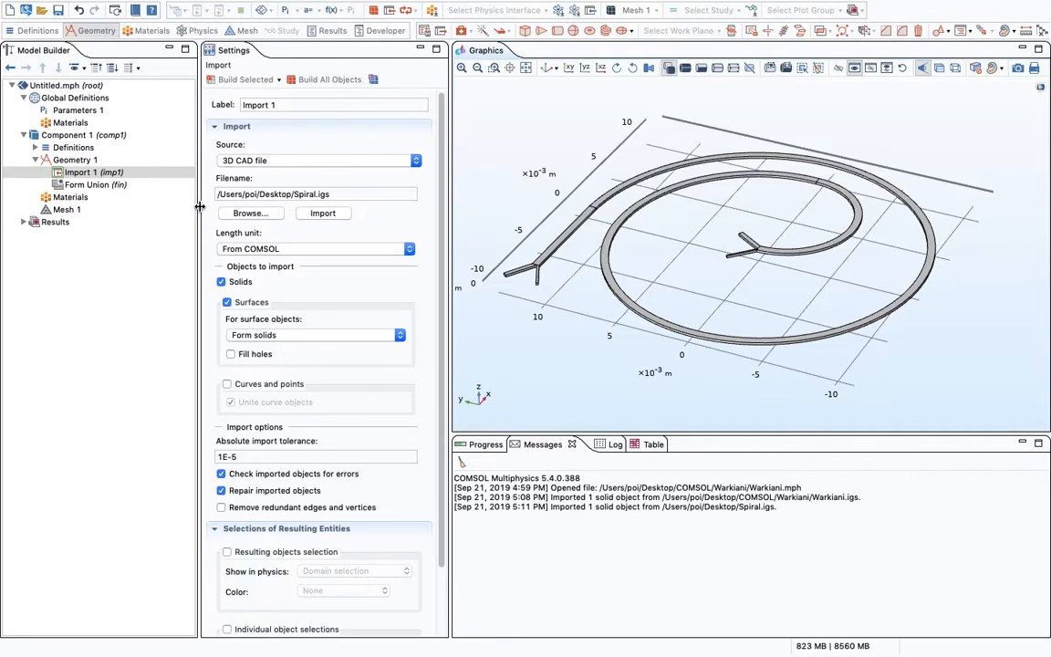
Step: Add Water, liquid from the recent library materials to the component, covering the spiral channel domain
click(67, 199)
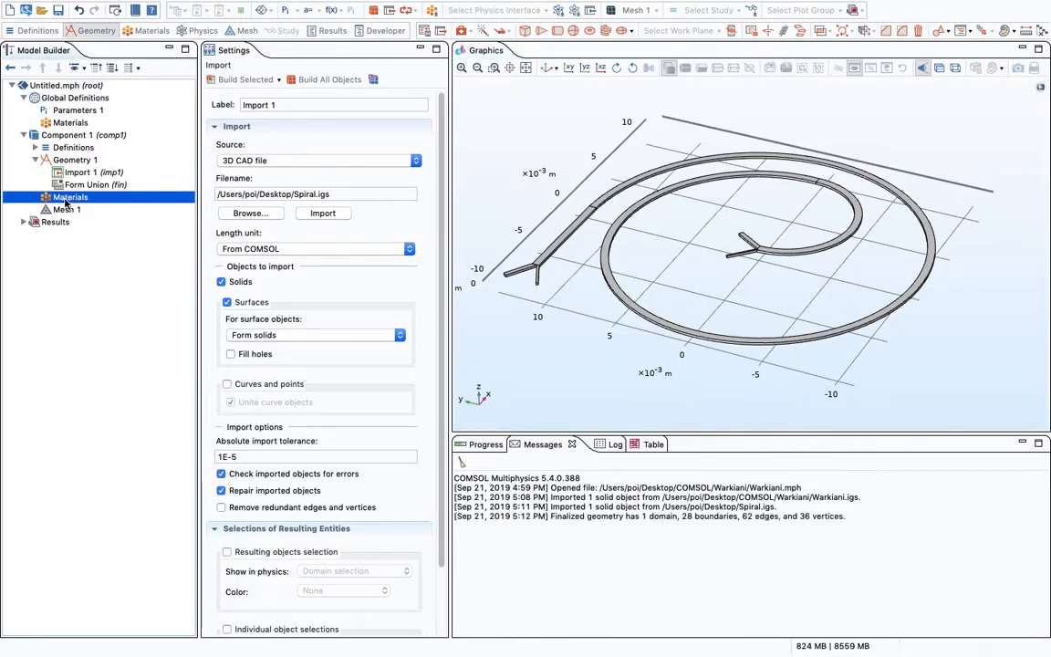
right_click(66, 200)
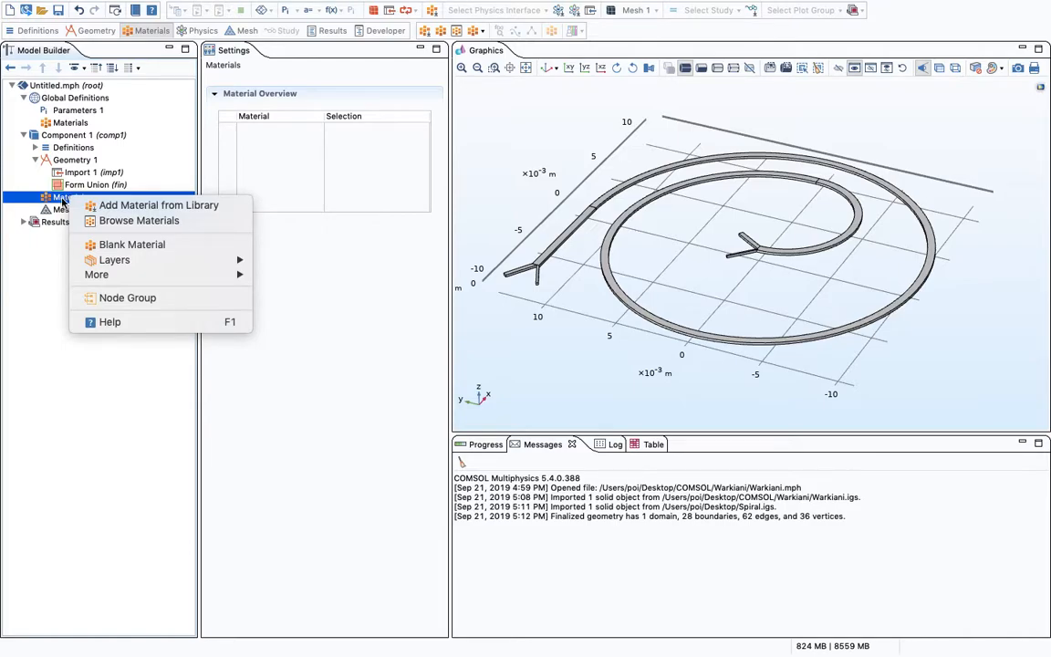
click(40, 184)
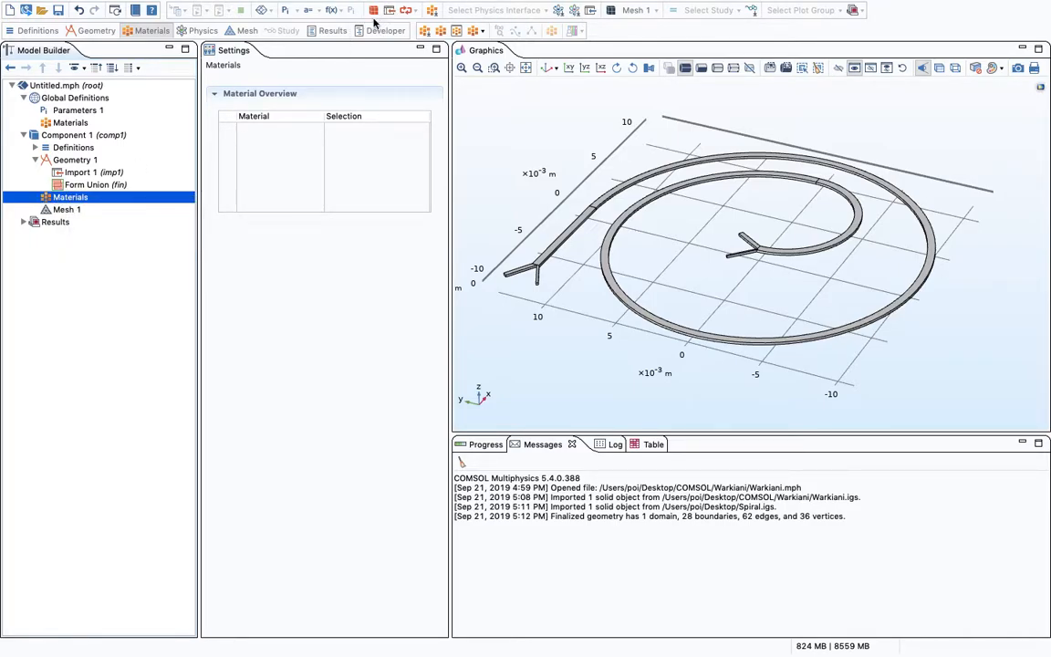
right_click(69, 198)
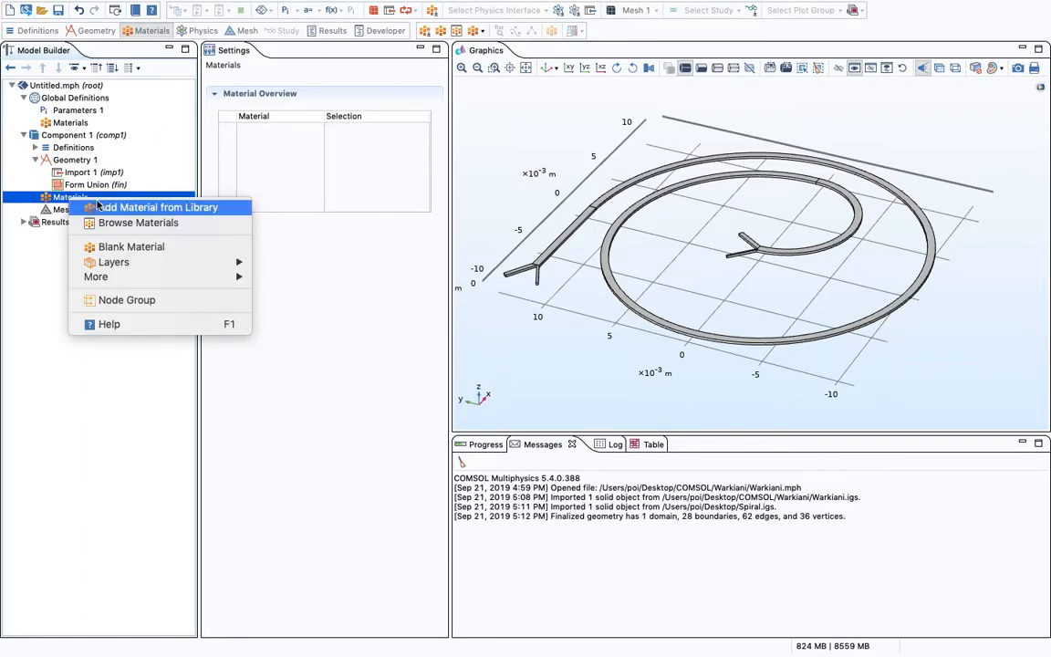
click(104, 207)
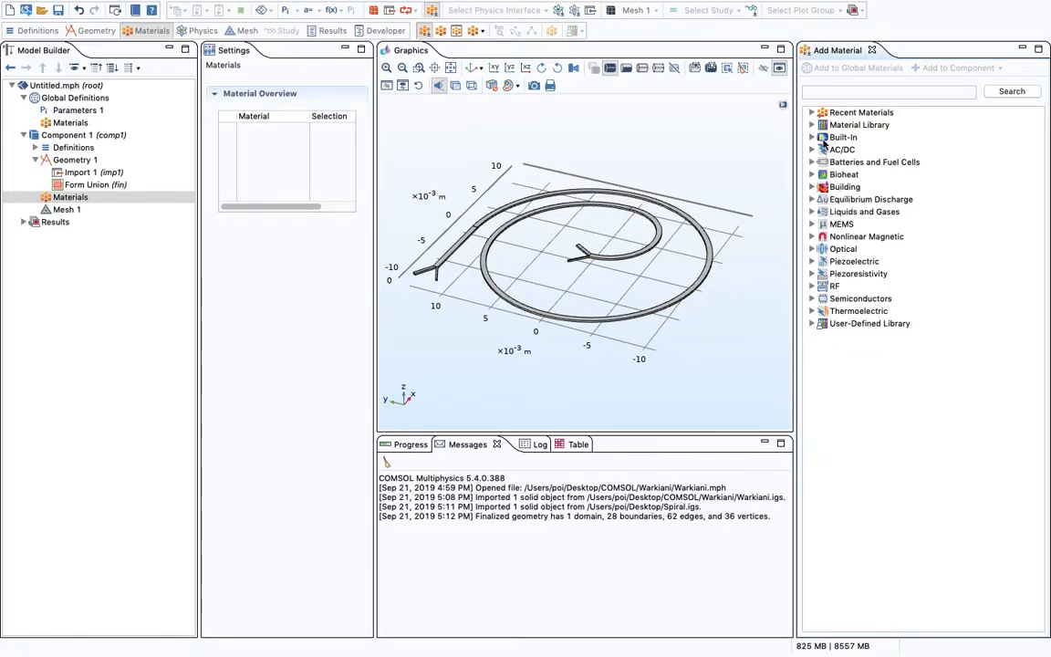
click(812, 113)
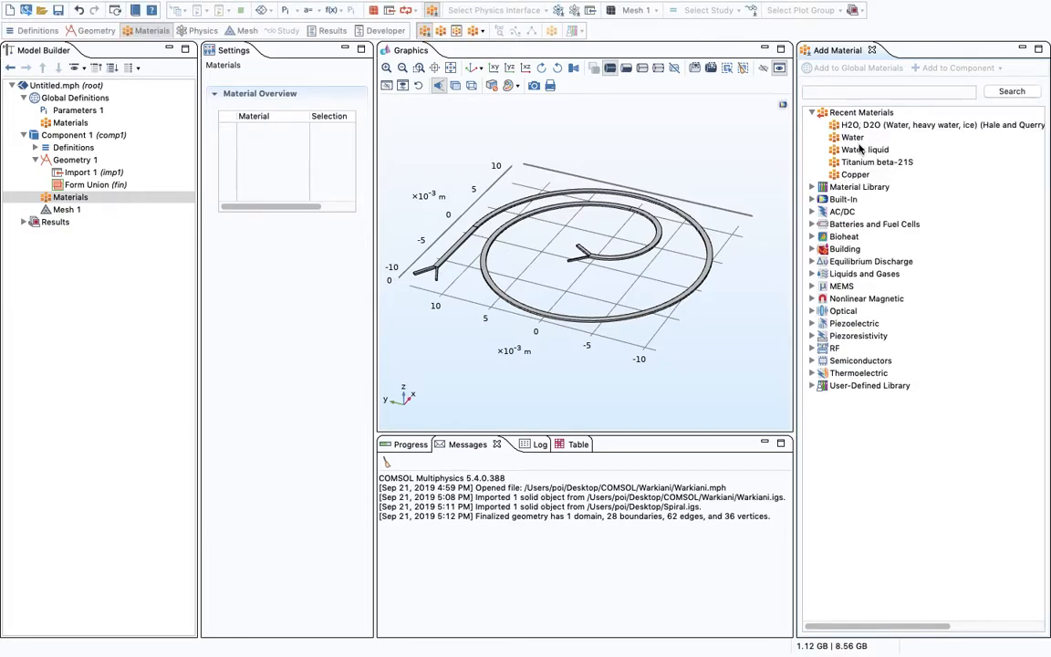
click(857, 150)
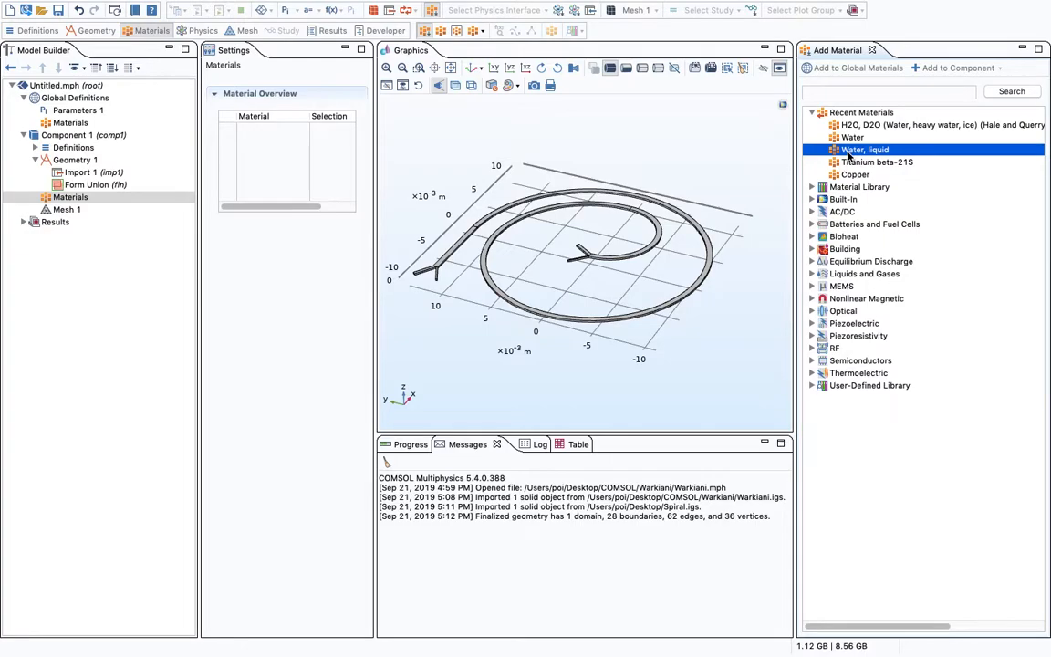
drag(848, 155, 629, 166)
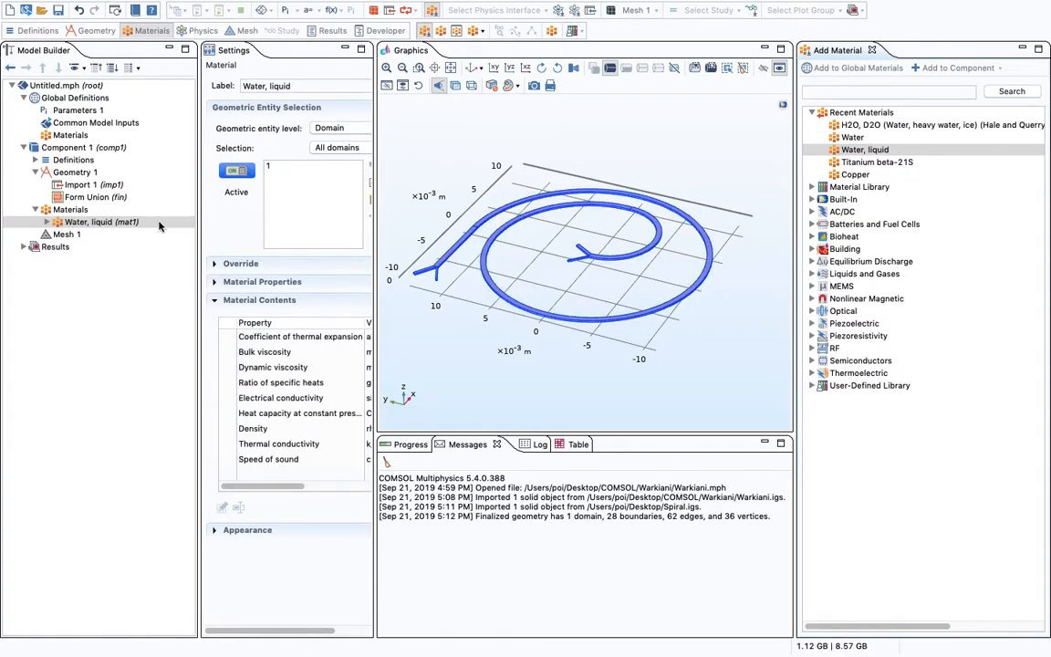
click(871, 50)
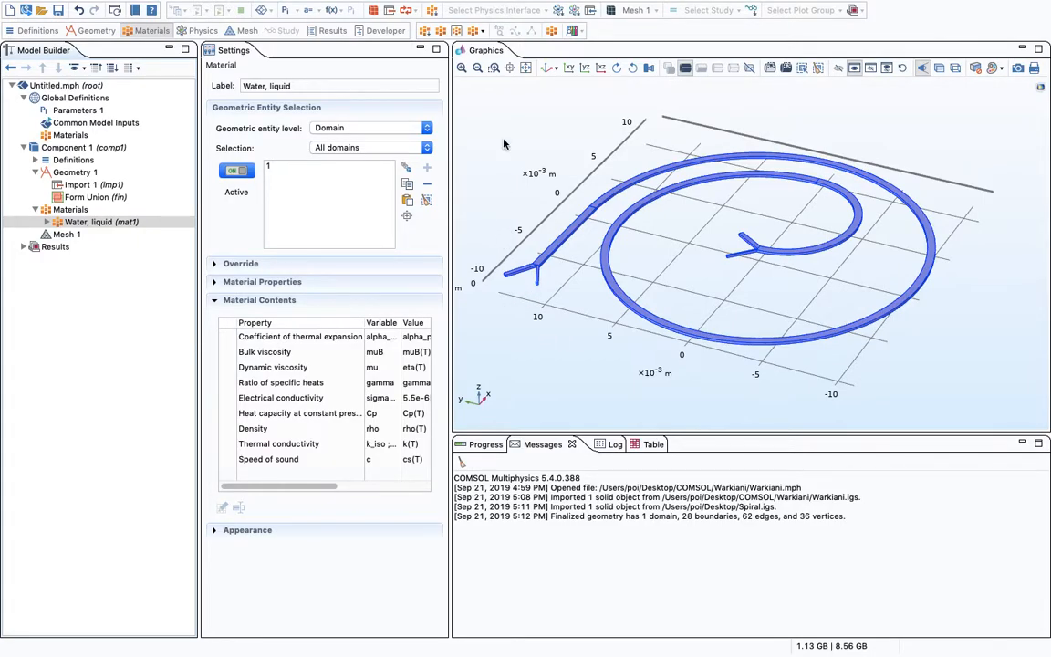
Step: Add the Laminar Flow (spf) physics interface to the component
click(558, 11)
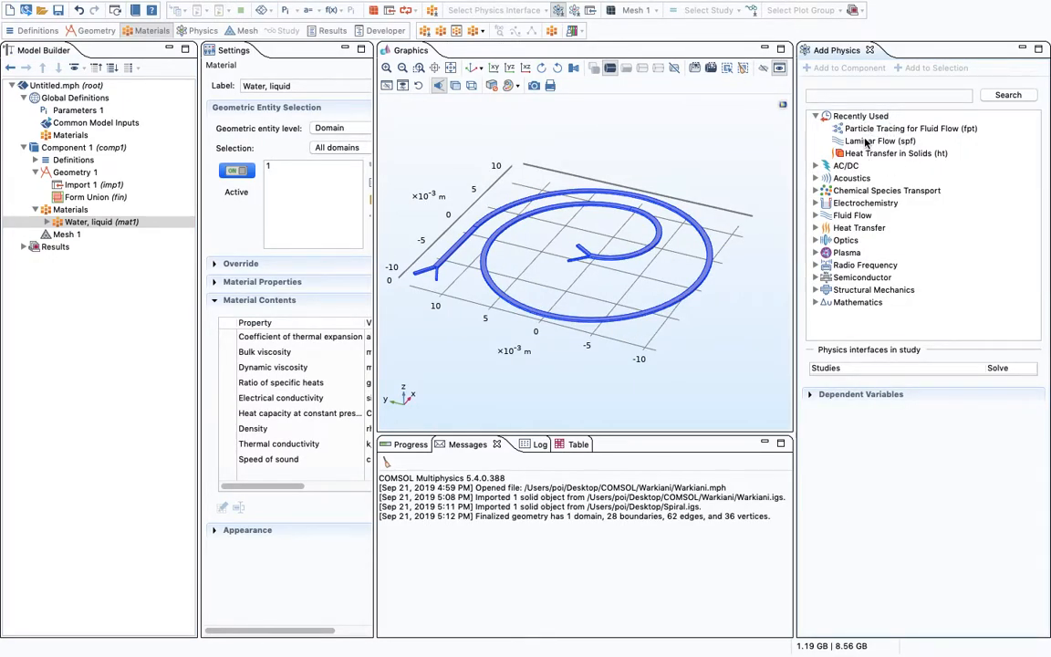
click(867, 142)
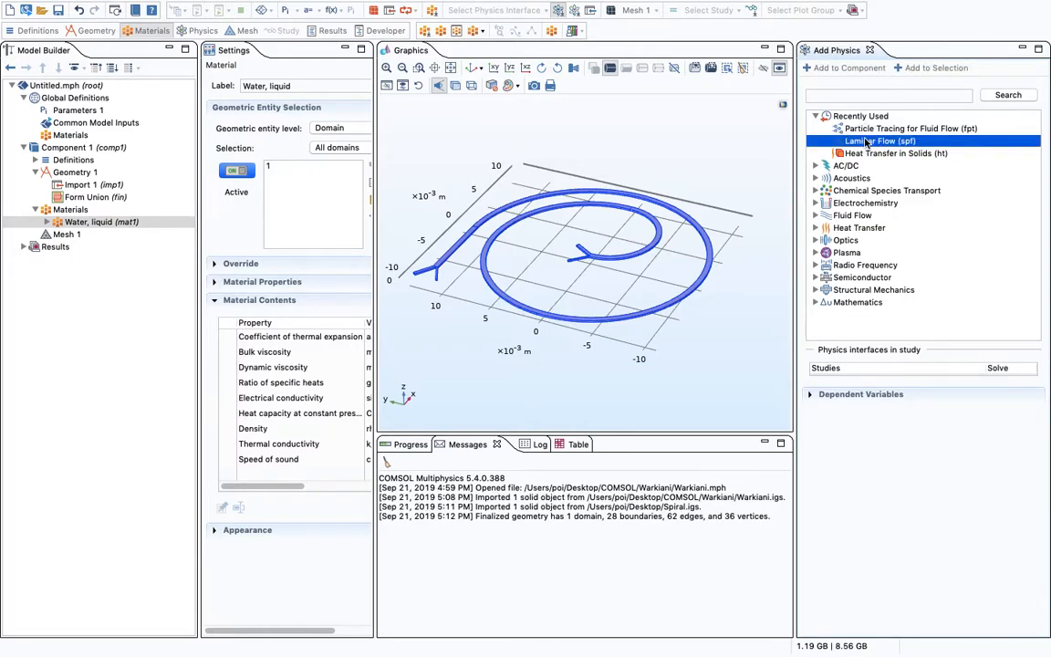
double_click(867, 142)
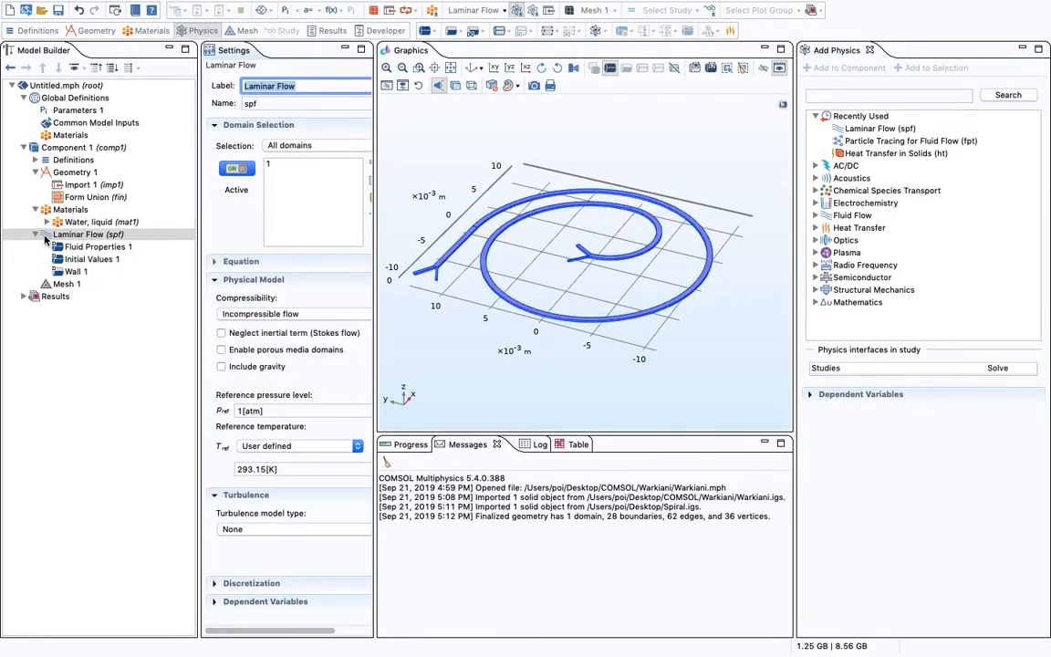
click(869, 50)
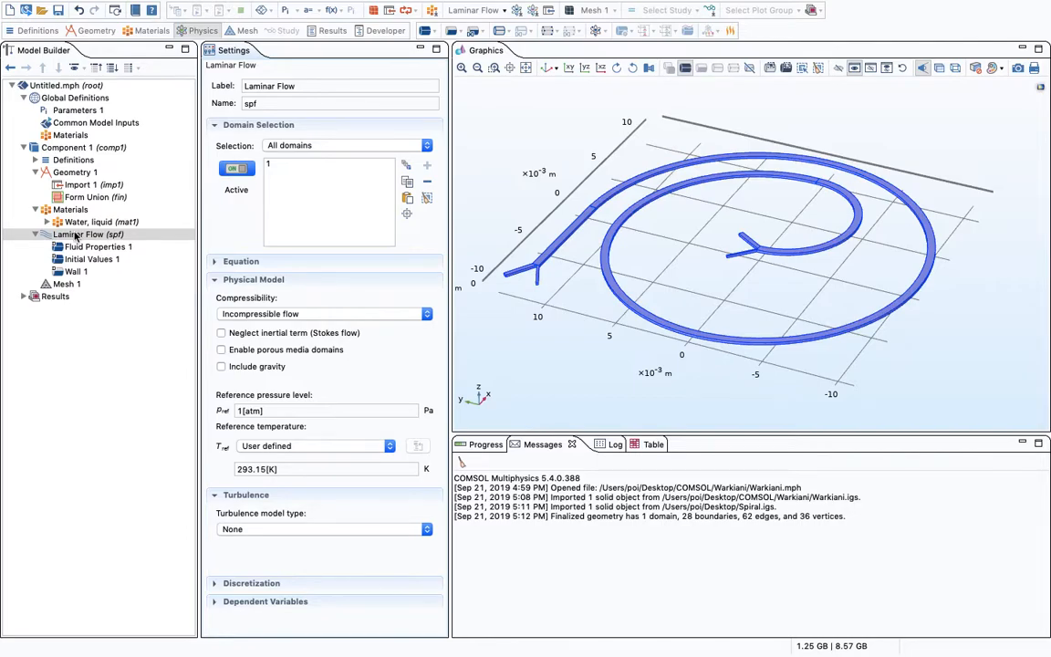
Step: Set the Laminar Flow discretization of fluids to P2+P2
click(77, 235)
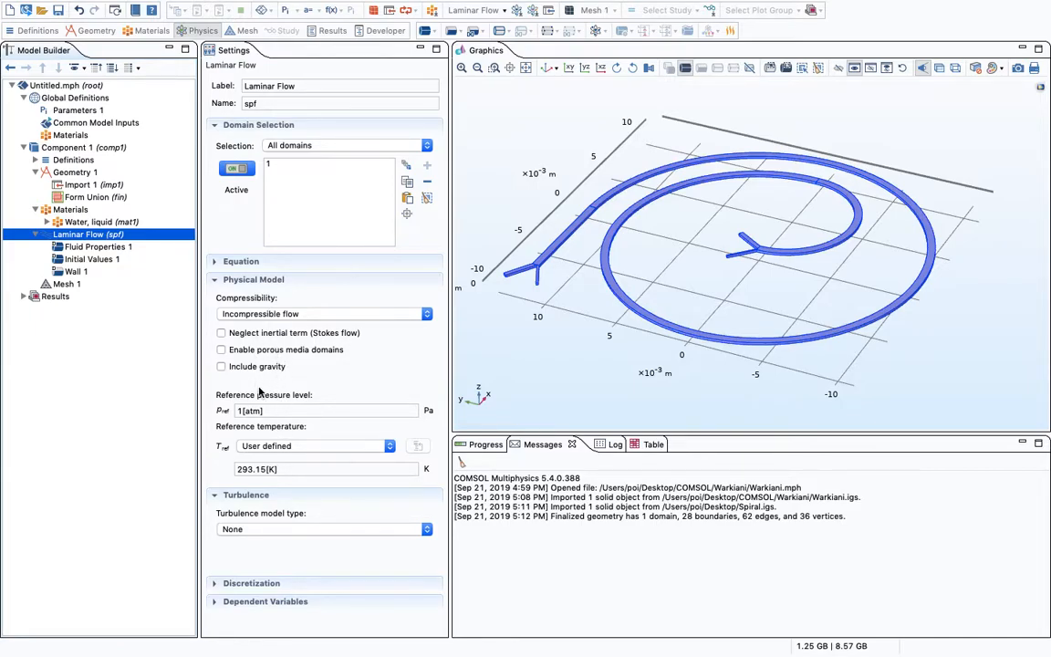
click(245, 583)
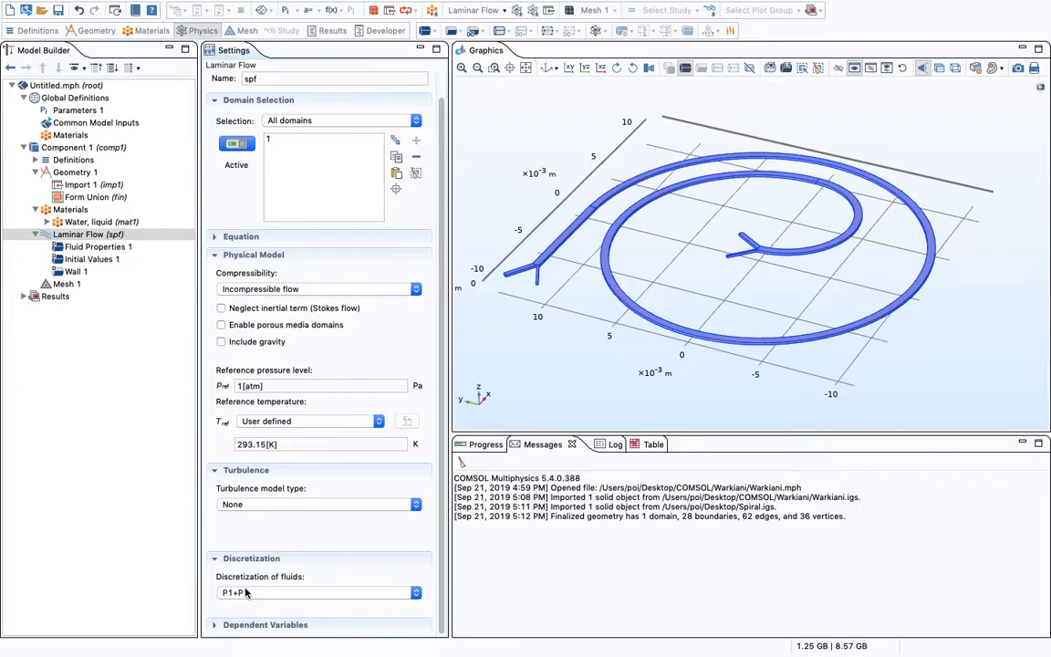
click(281, 593)
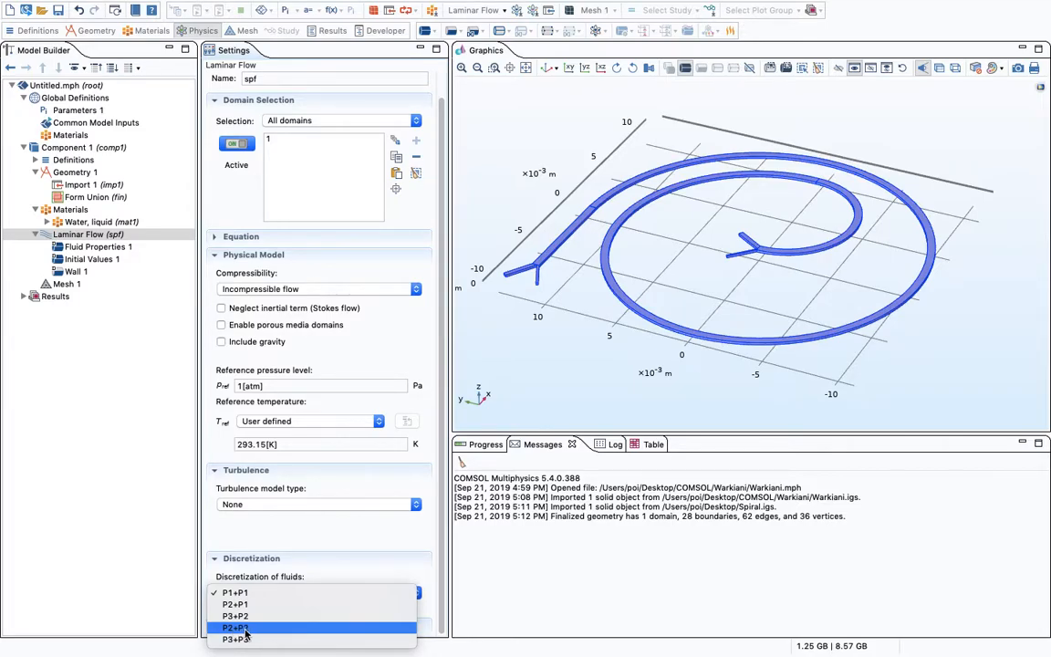
click(239, 629)
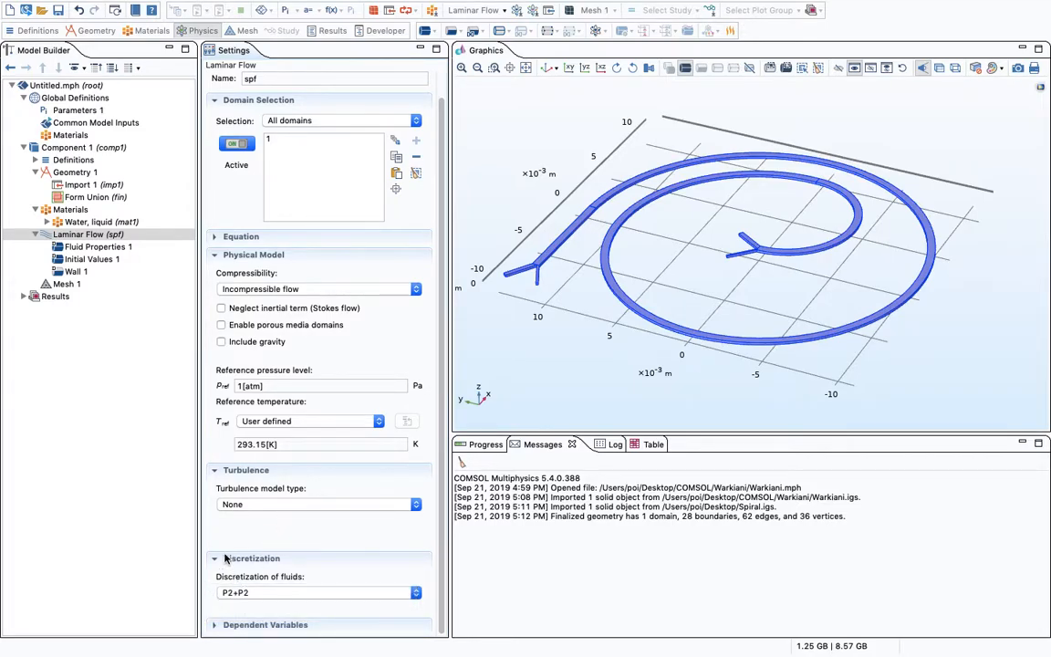
Step: Review the Laminar Flow fluid properties, initial values and wall boundary condition, choosing No slip for the walls
click(96, 246)
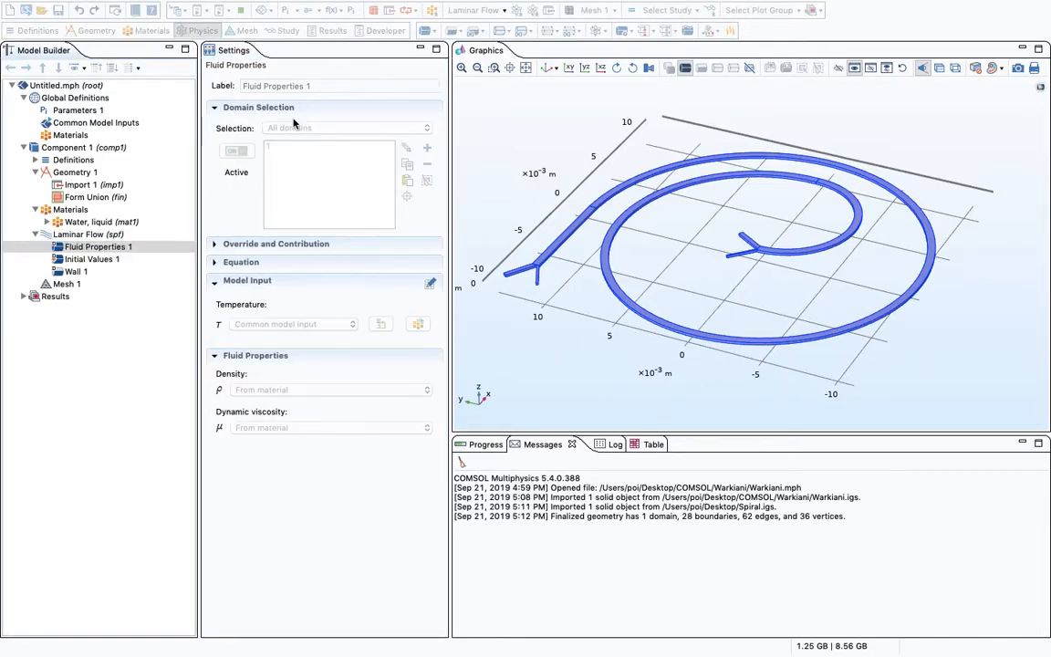
click(92, 256)
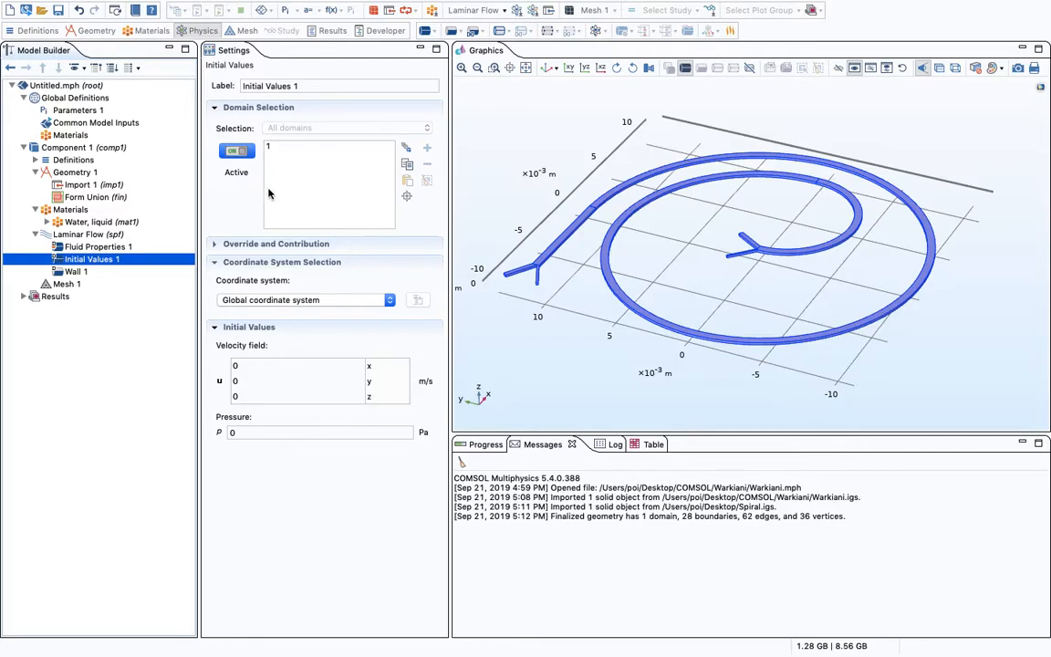
click(76, 271)
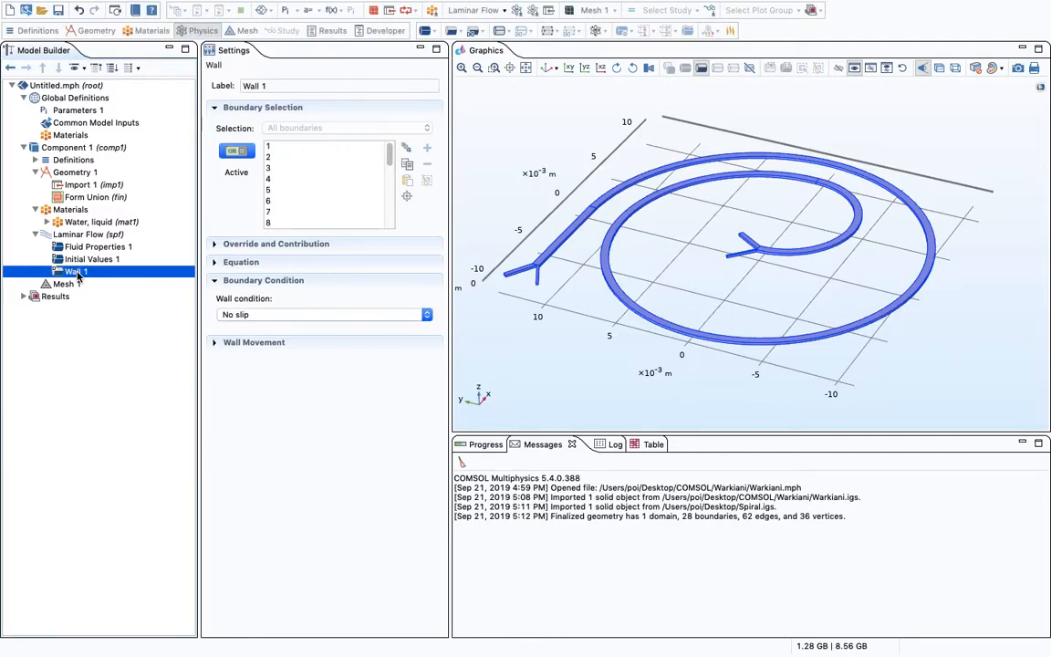
click(253, 315)
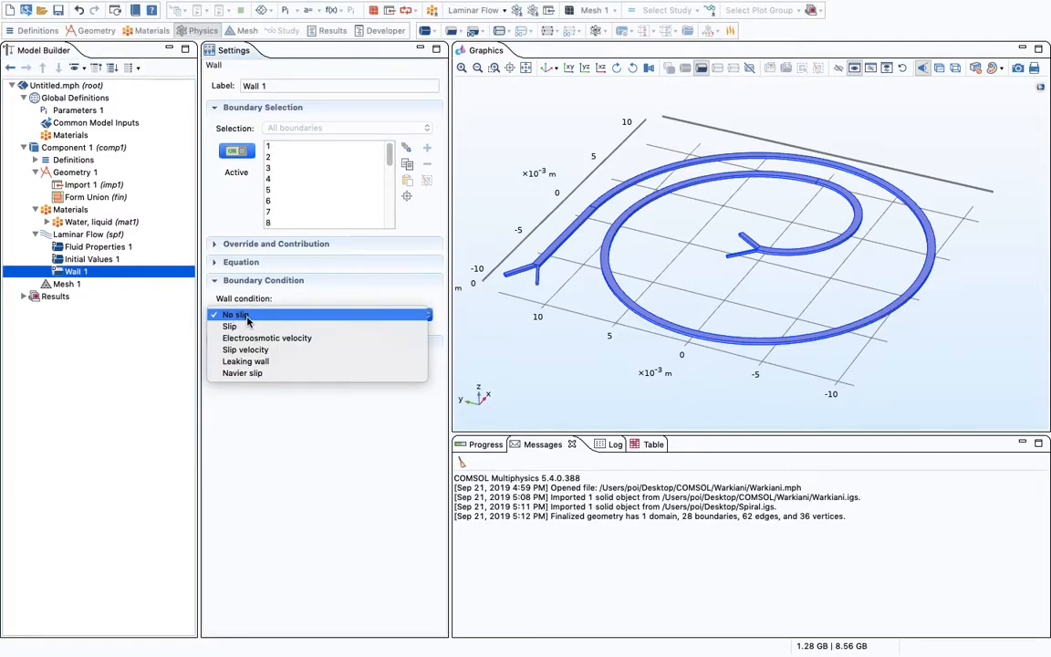
click(248, 315)
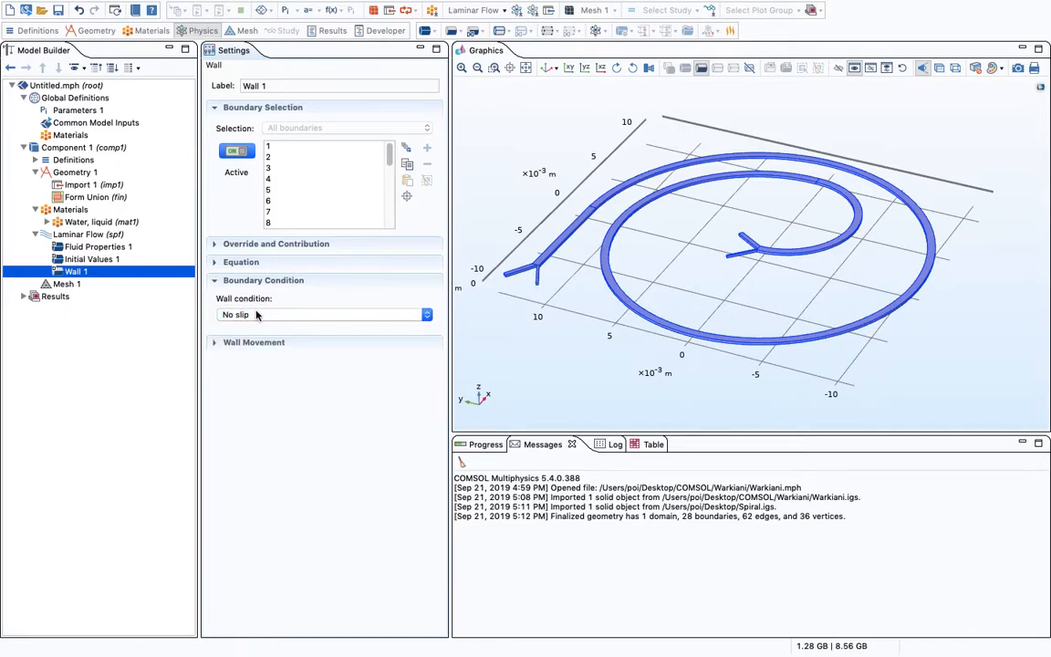
Step: Examine the forked inner end of the spiral channel up close
drag(589, 326, 731, 316)
scroll(707, 155, up, 5)
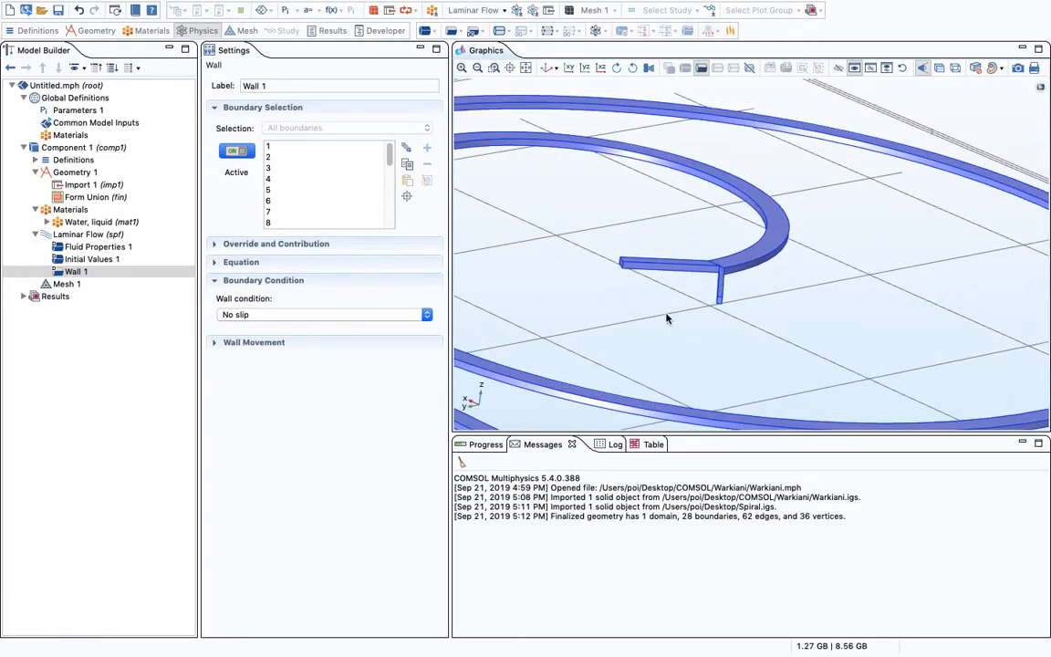
scroll(669, 309, up, 5)
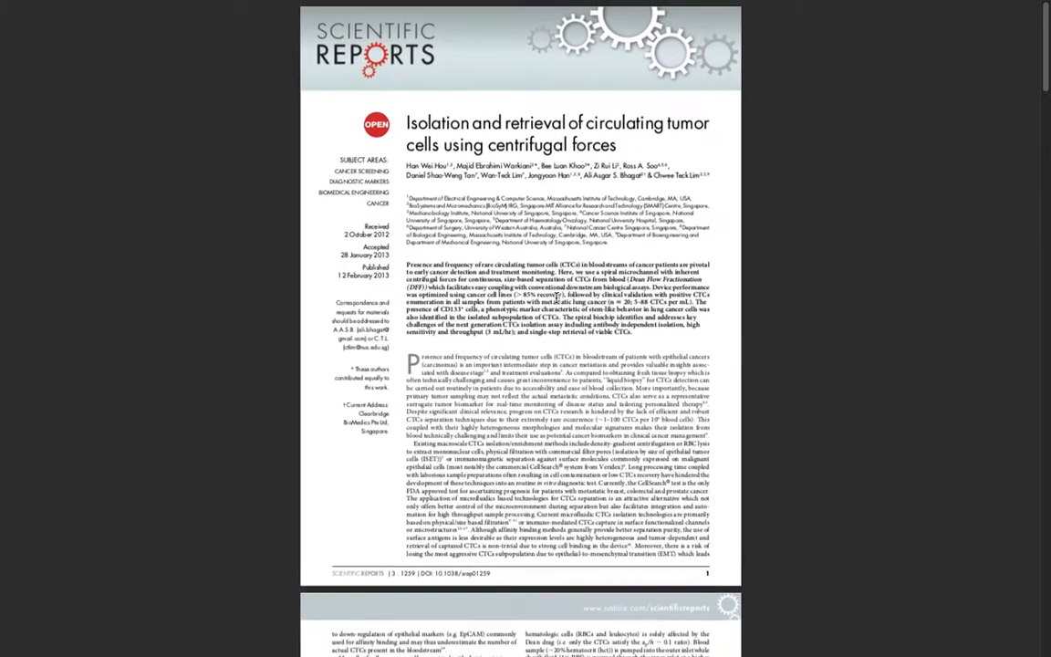
Step: Add an inlet on the end face of the longer inner branch with a normal inflow velocity of 0.45 m/s
scroll(520, 329, down, 10)
scroll(553, 296, up, 10)
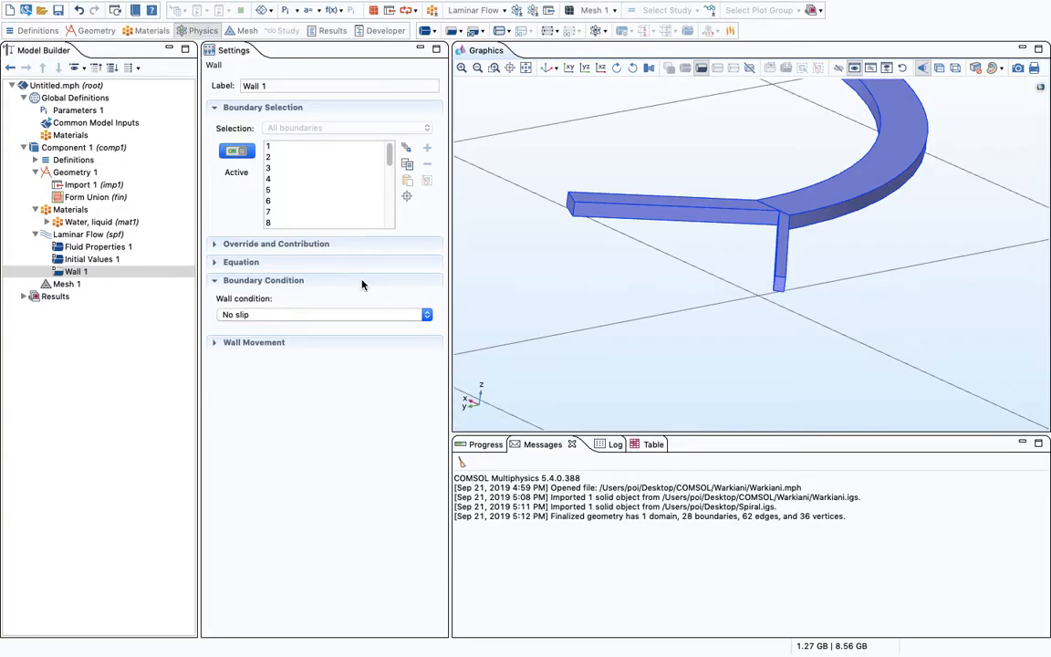
right_click(94, 236)
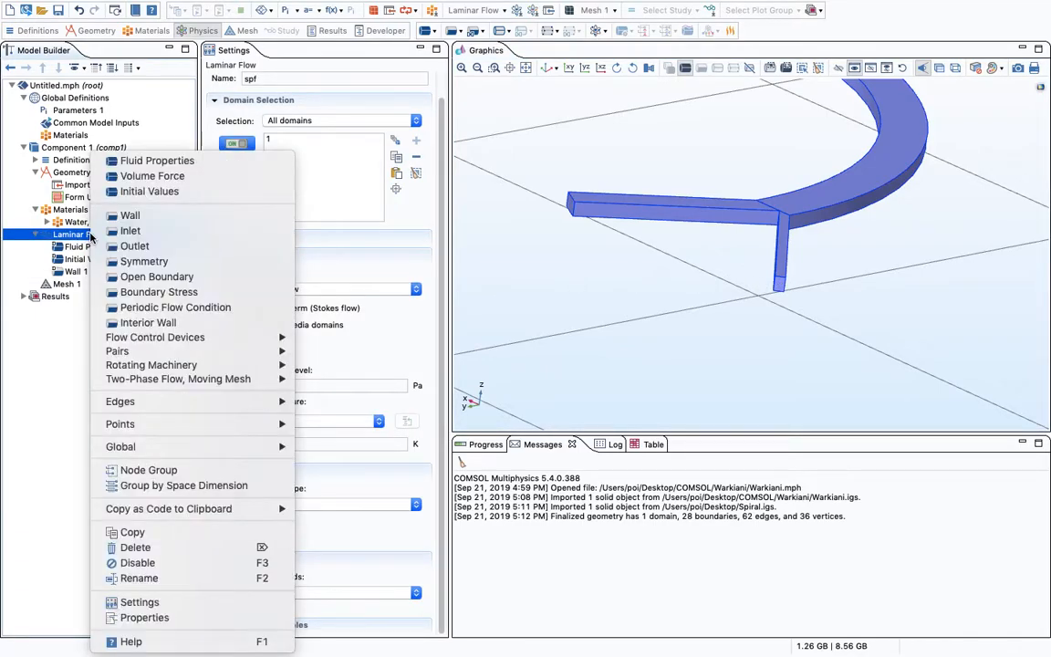
click(133, 231)
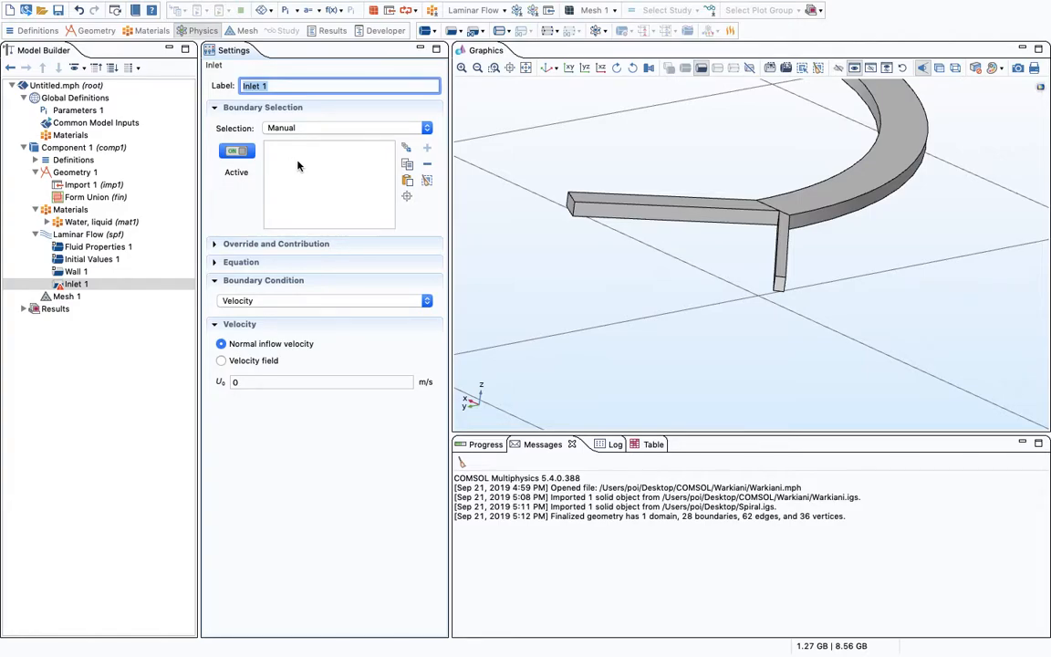
click(572, 204)
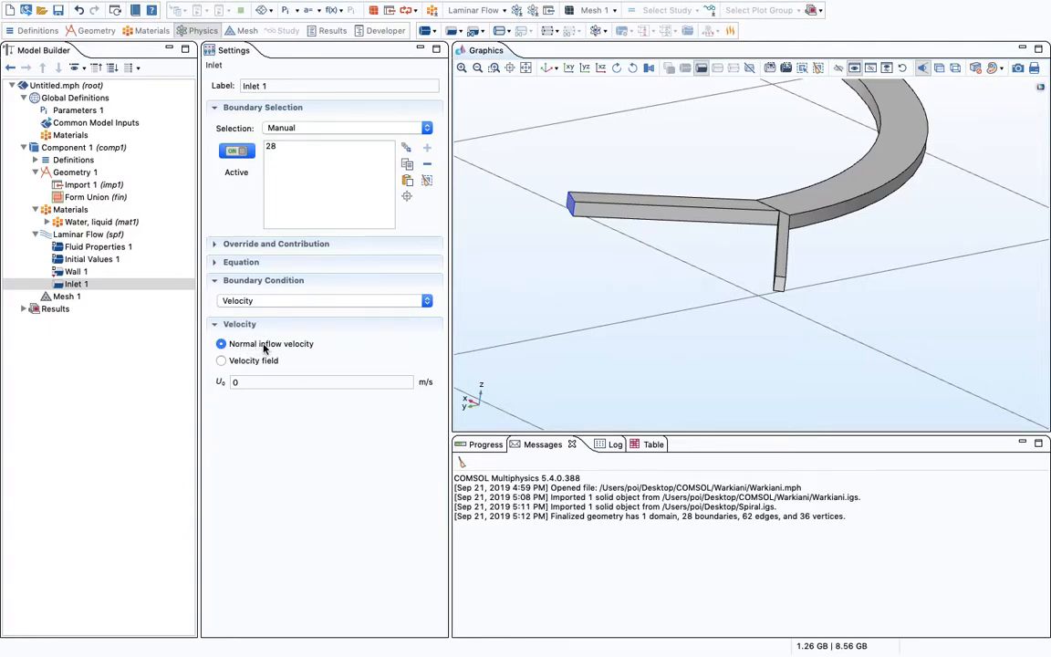
click(254, 383)
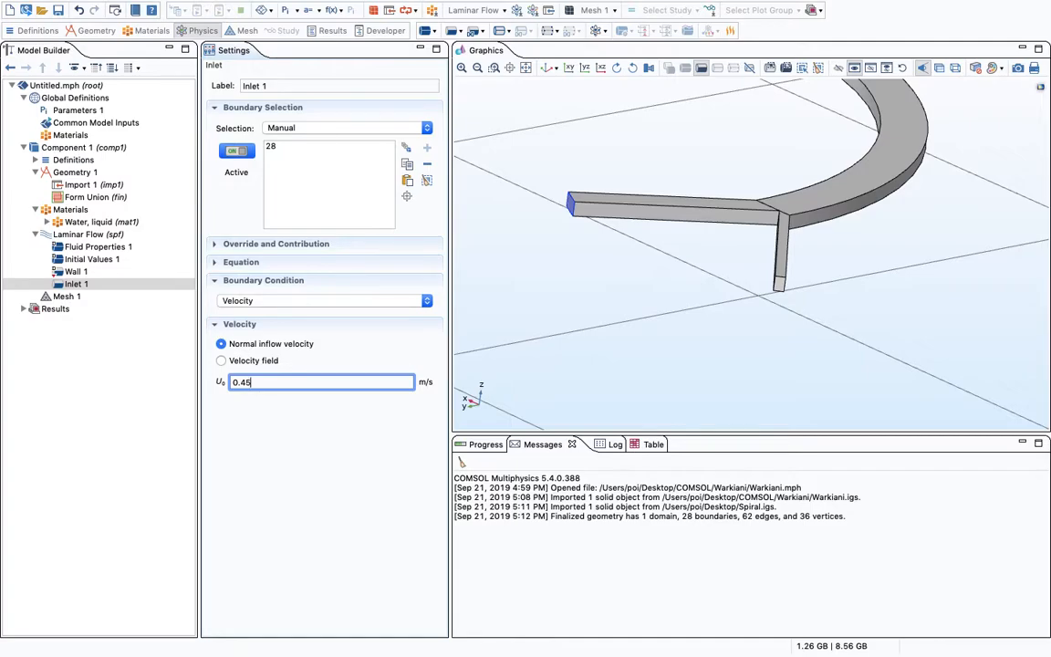
Step: Add a second inlet on the end face of the other inner branch with a normal inflow velocity of 0.1 m/s
right_click(95, 236)
click(142, 231)
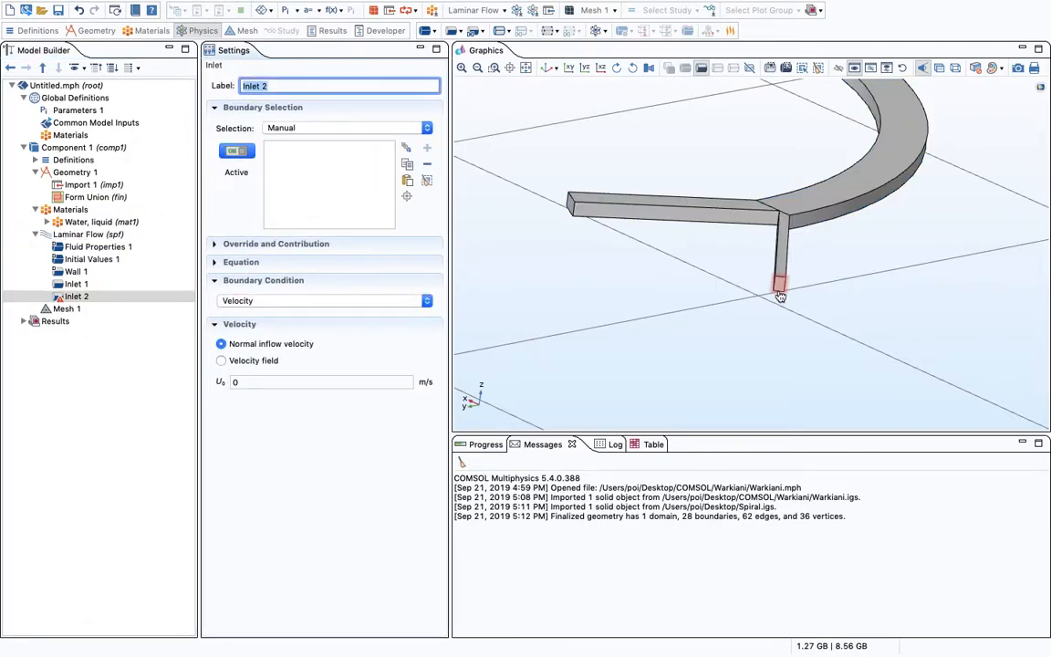
click(780, 288)
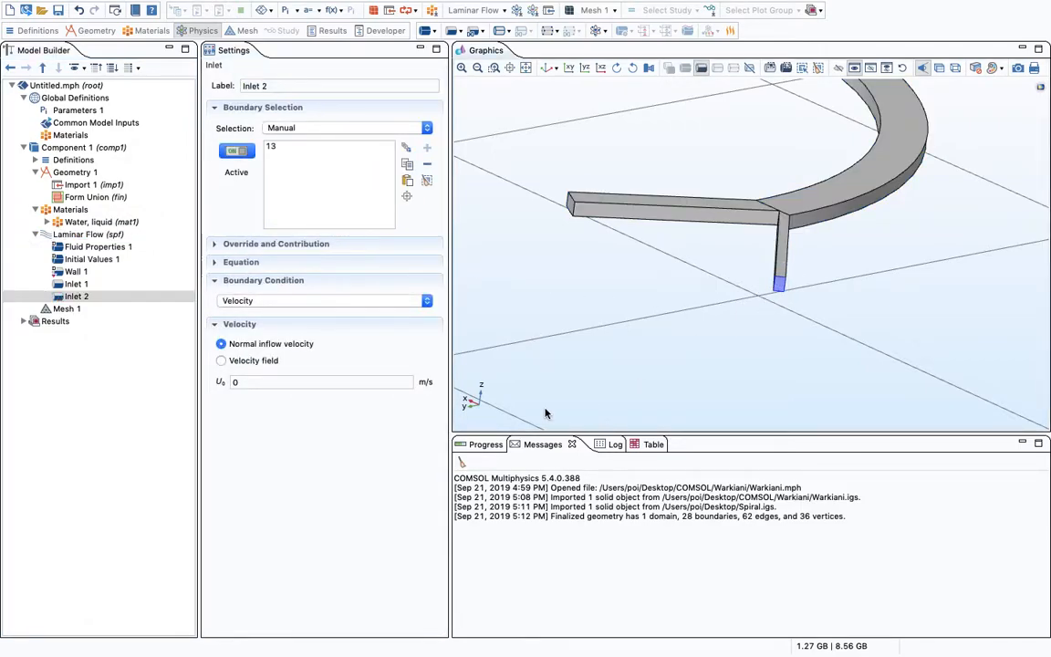
click(283, 383)
text(.1)
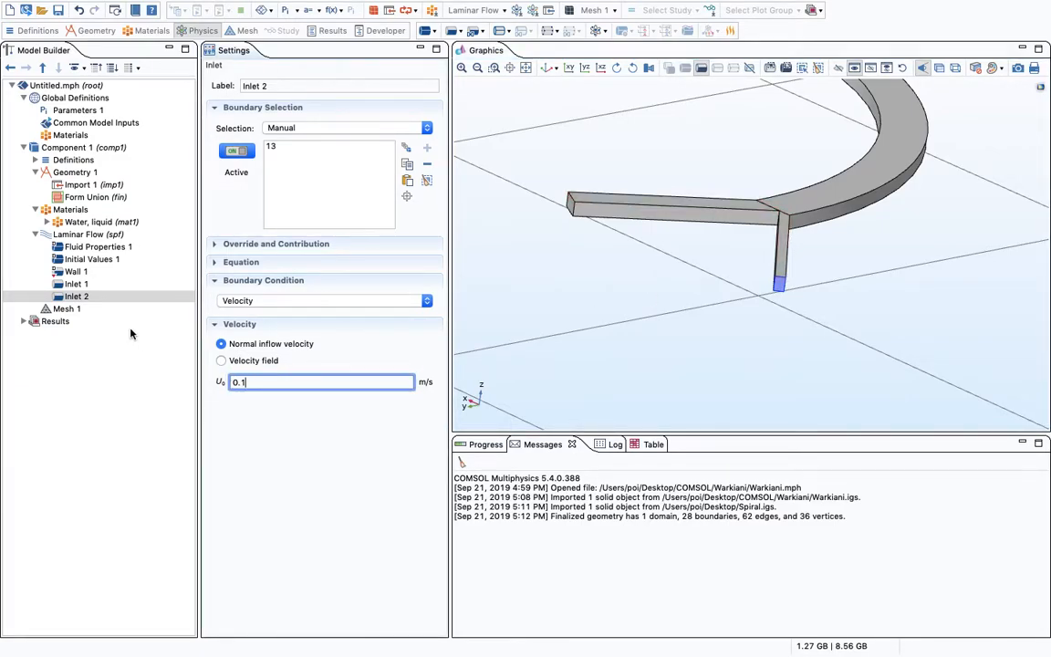
click(94, 283)
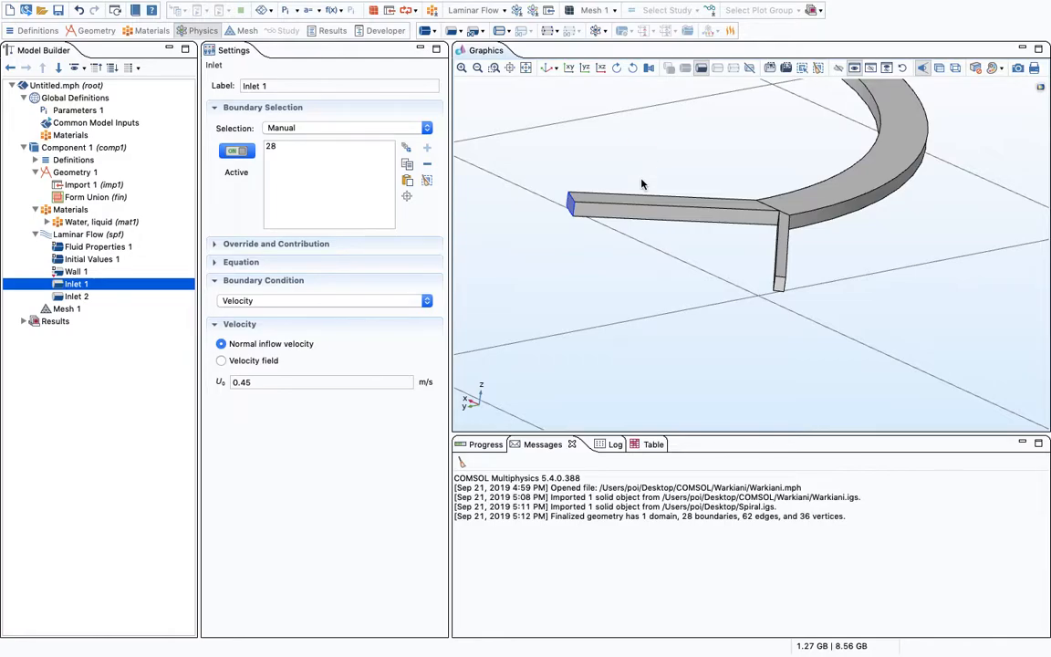
Step: Add a pressure outlet on both end faces of the forked outer end of the spiral
scroll(675, 357, down, 5)
scroll(711, 234, up, 5)
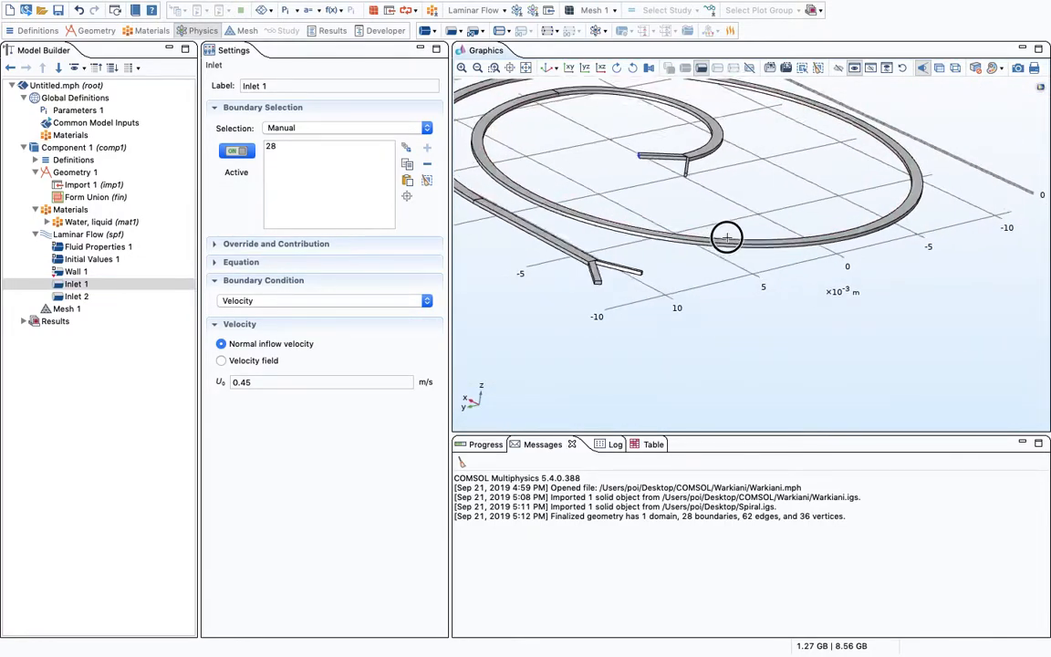
scroll(735, 241, down, 5)
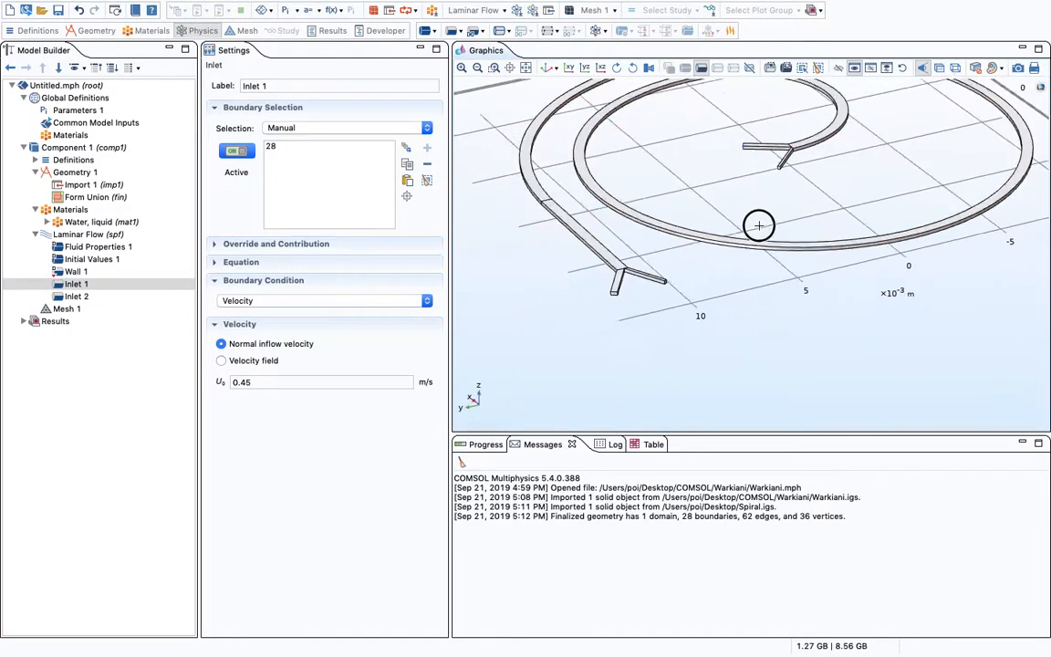
scroll(628, 174, up, 5)
scroll(638, 172, up, 5)
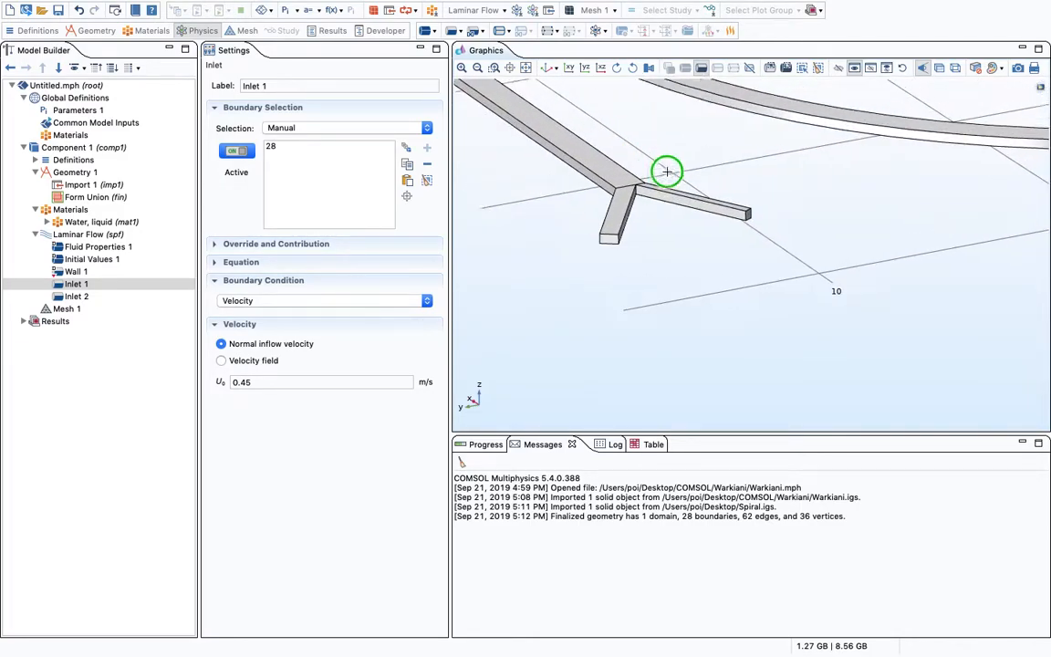
right_click(87, 234)
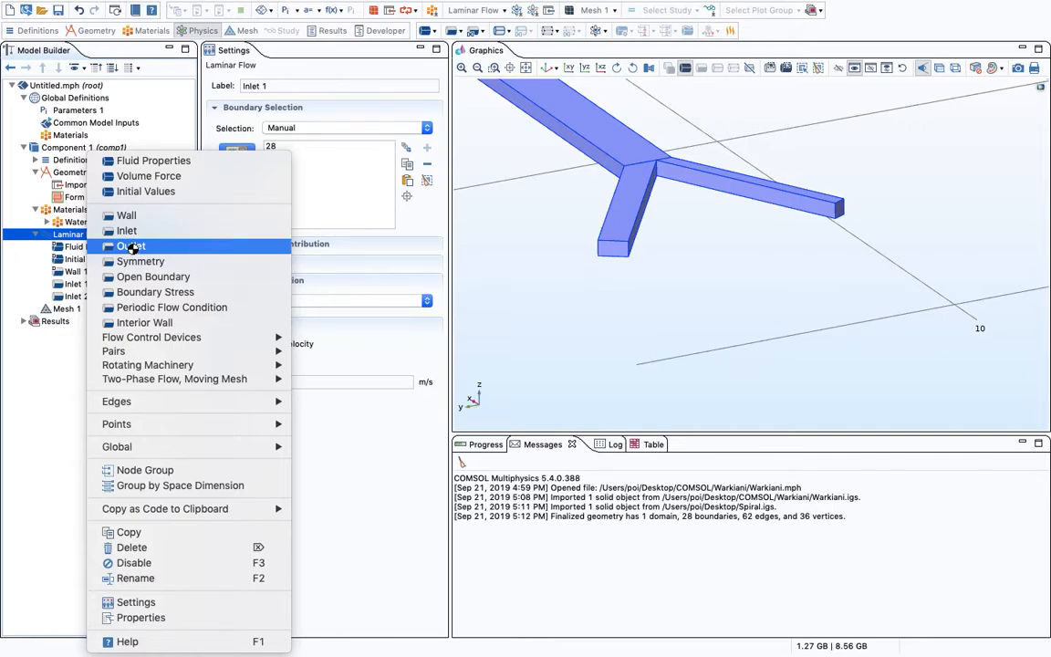
click(132, 247)
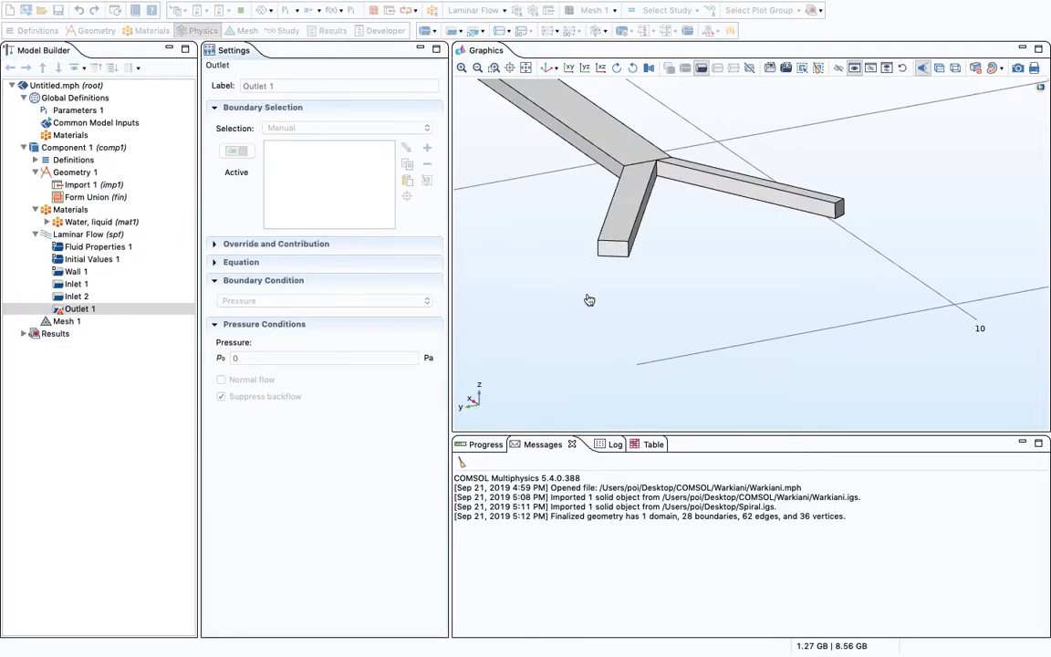
click(611, 249)
click(841, 215)
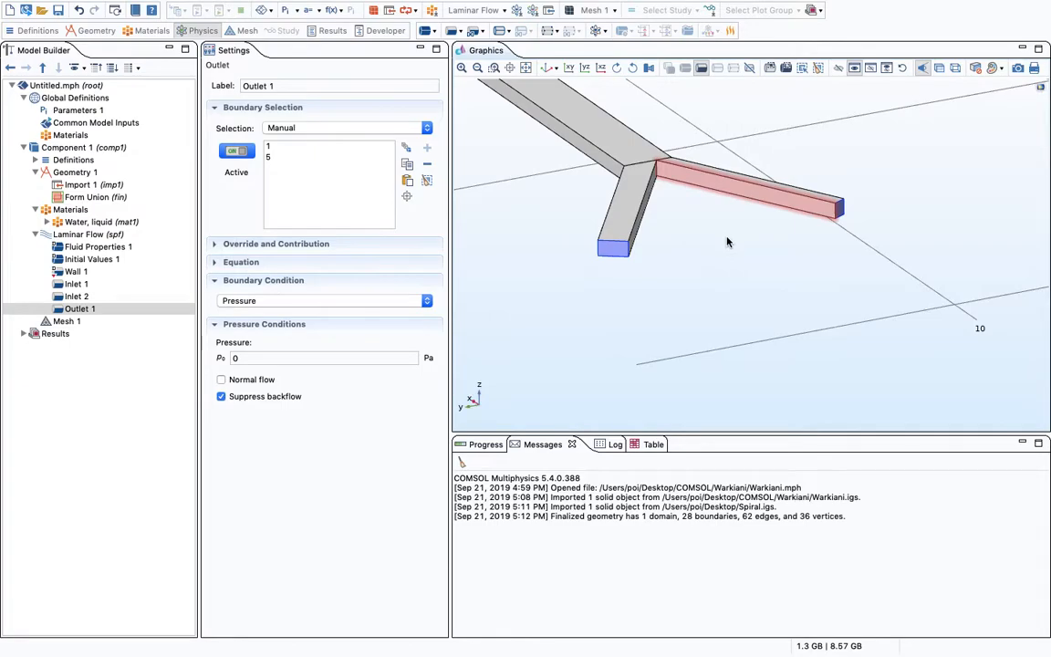
Step: Build the physics-controlled mesh with the Coarser element size and inspect it at the outer fork
scroll(727, 239, down, 10)
drag(711, 268, 714, 286)
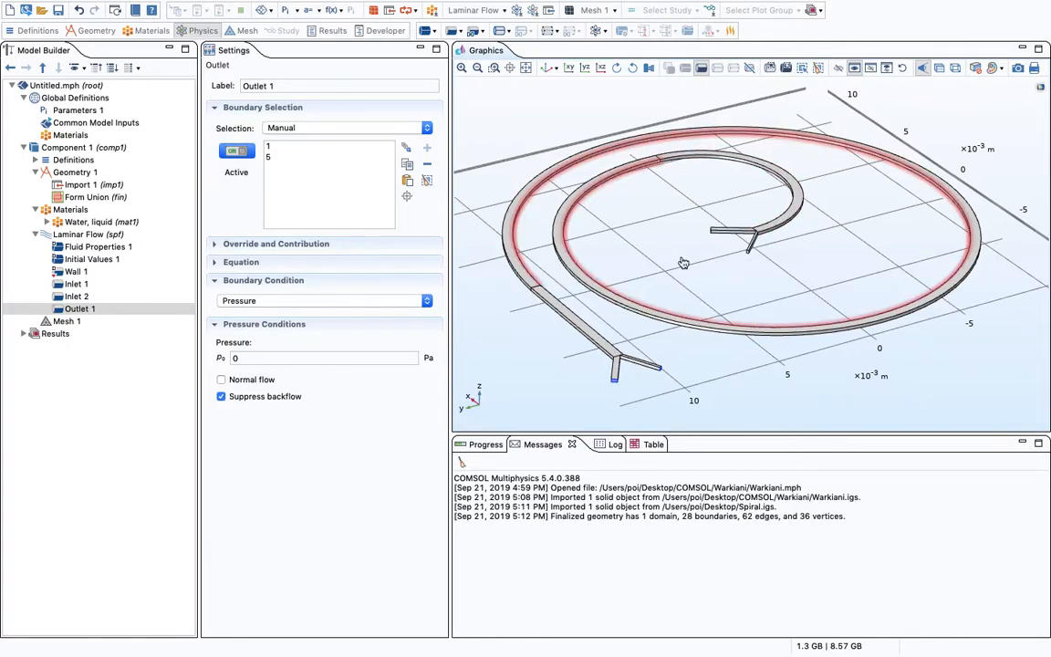
click(70, 323)
mouse_move(648, 274)
mouse_down()
mouse_move(662, 277)
mouse_move(643, 274)
mouse_up()
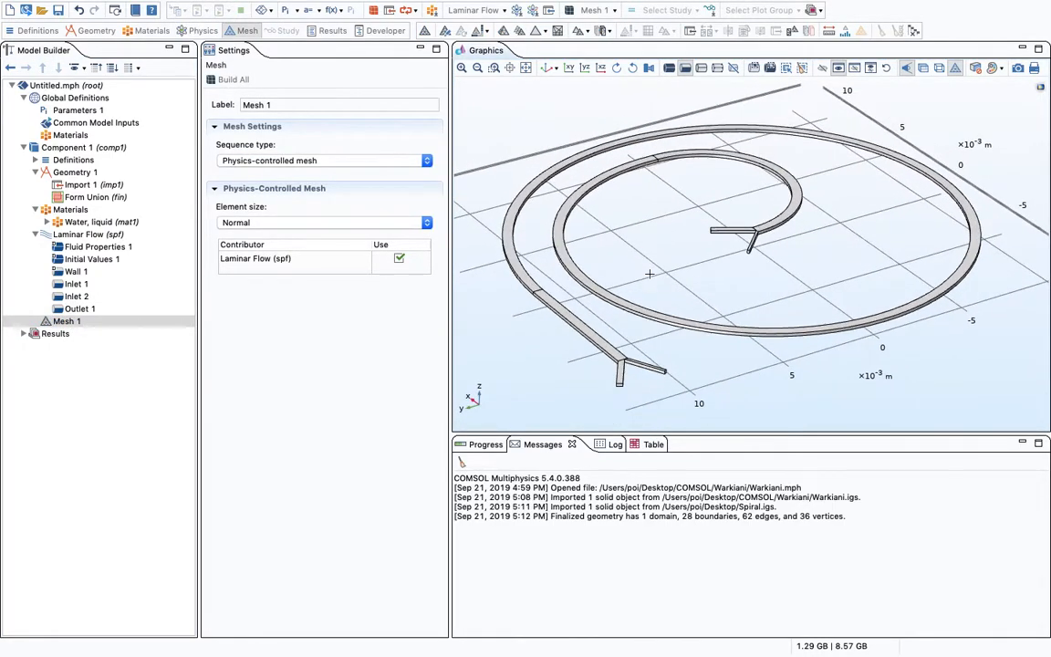
click(427, 223)
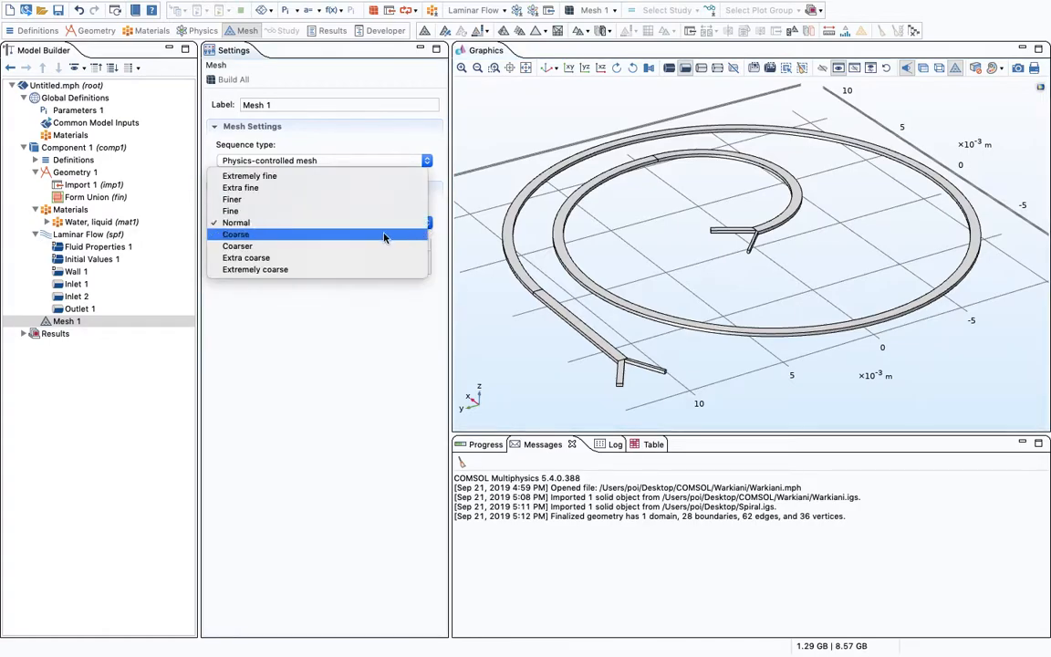
click(355, 246)
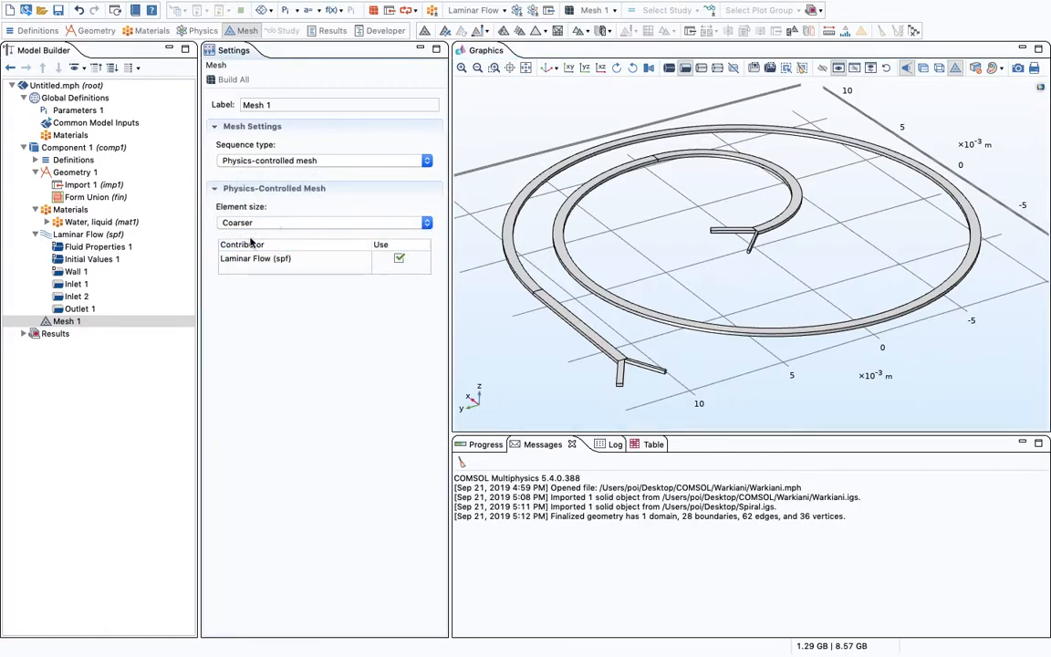
click(230, 81)
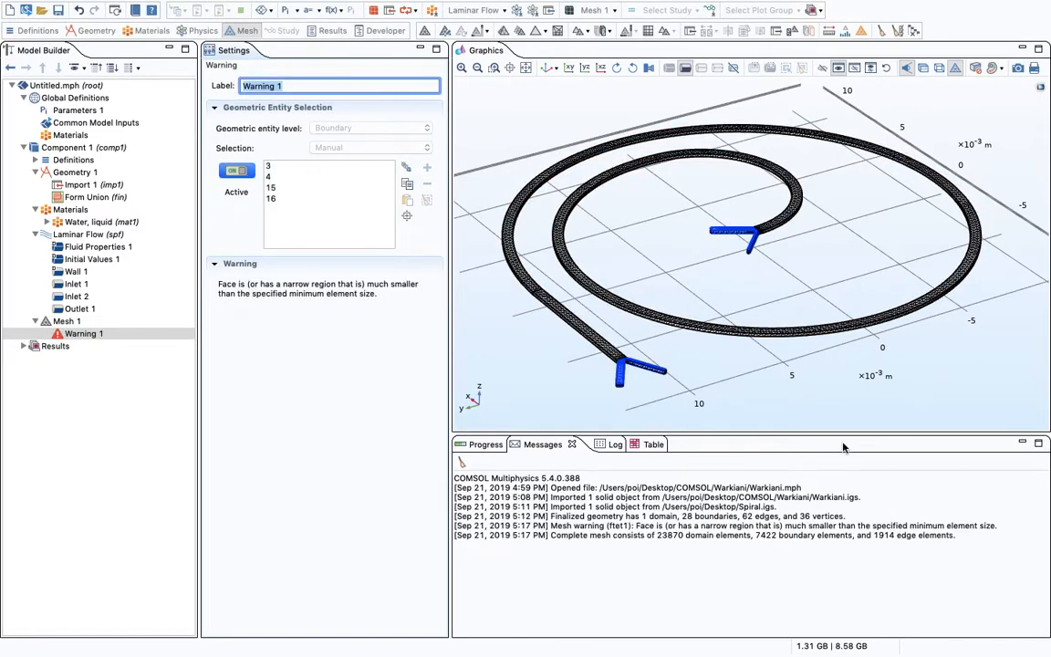
scroll(611, 398, up, 5)
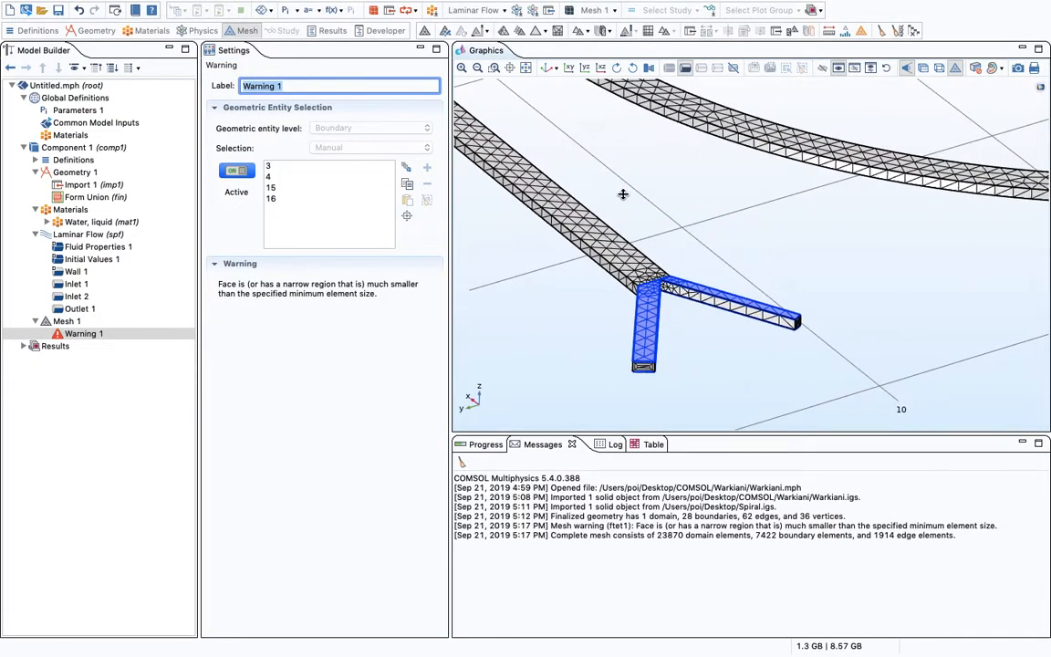
scroll(631, 169, down, 5)
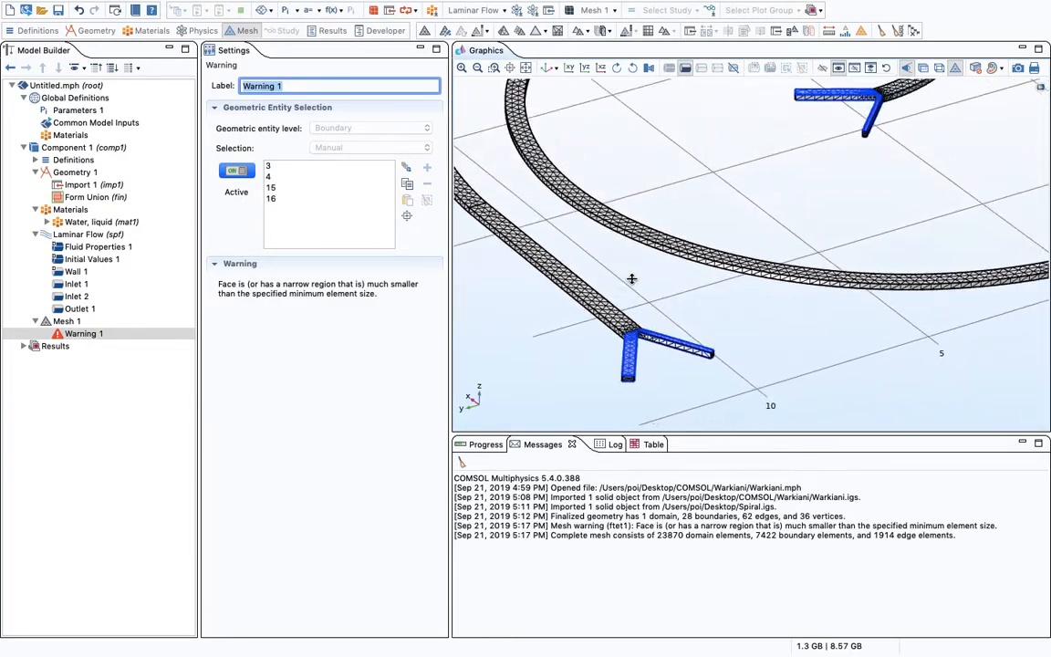
scroll(627, 315, down, 4)
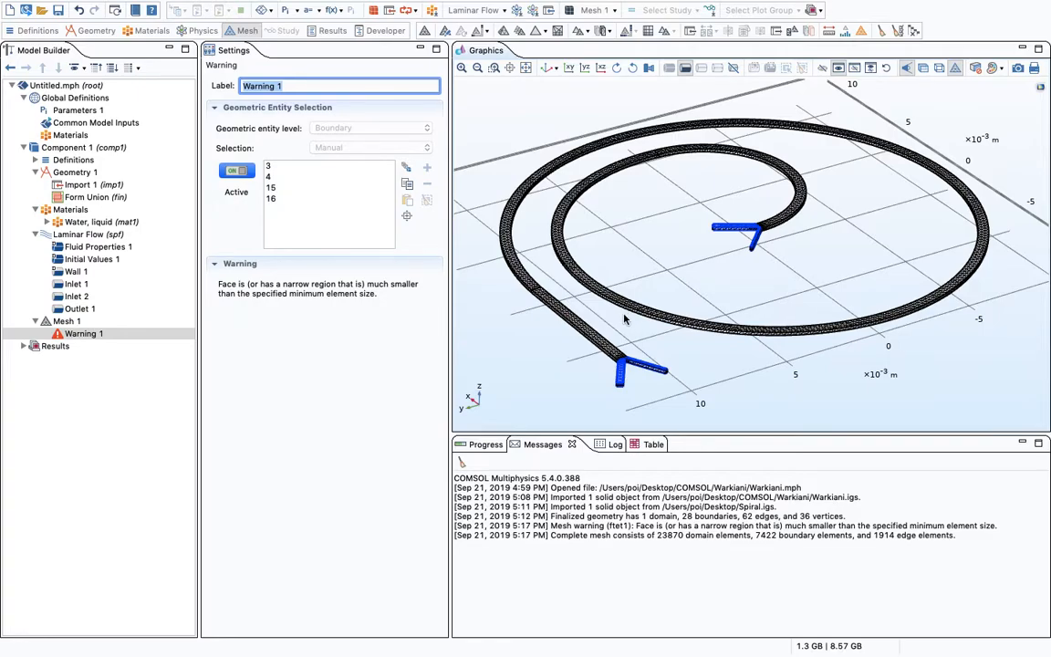
click(61, 324)
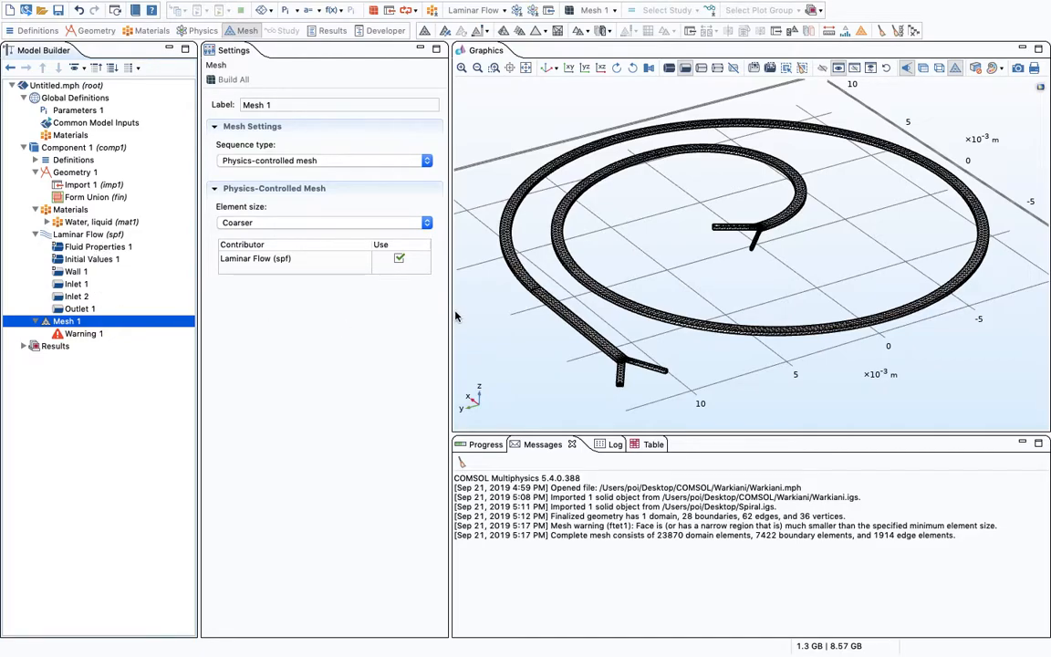
Step: Add a Stationary study for the Laminar Flow interface
click(713, 12)
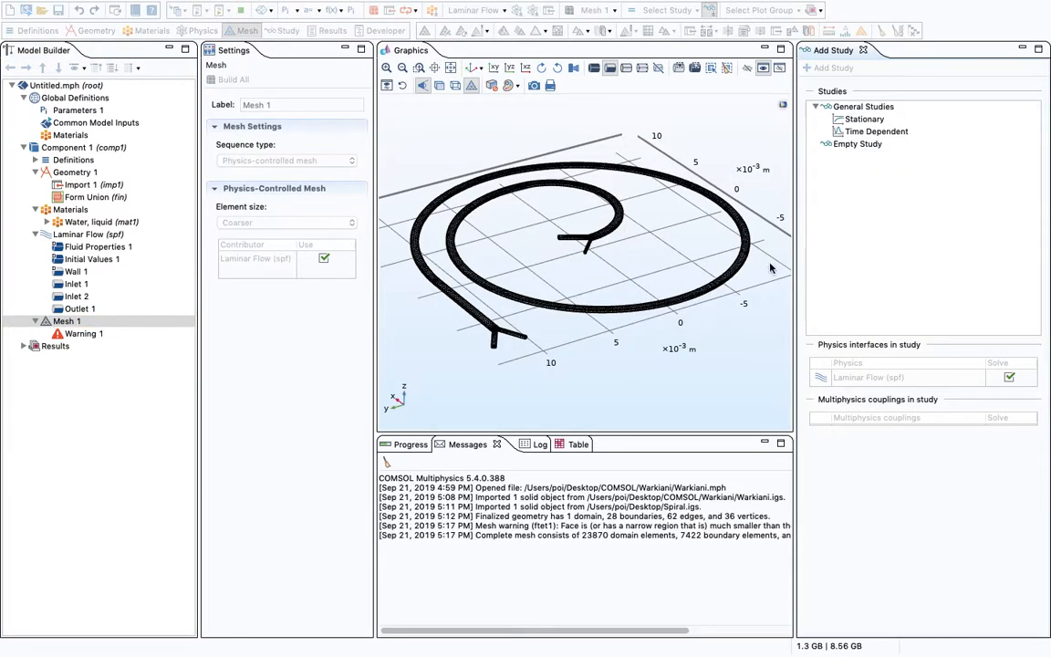
click(863, 120)
double_click(863, 120)
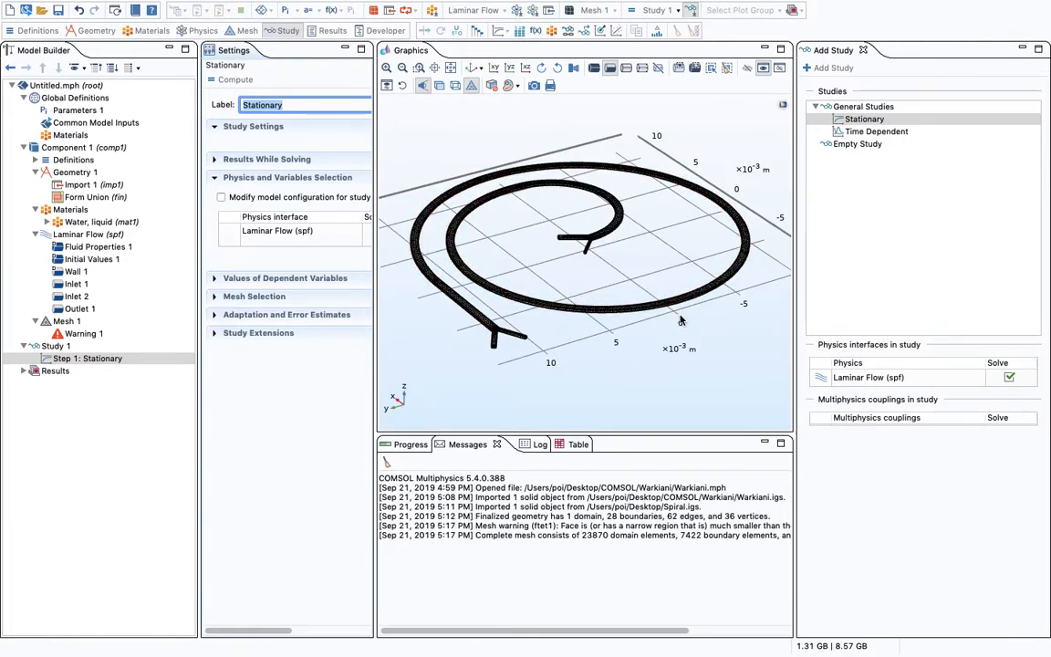
click(863, 51)
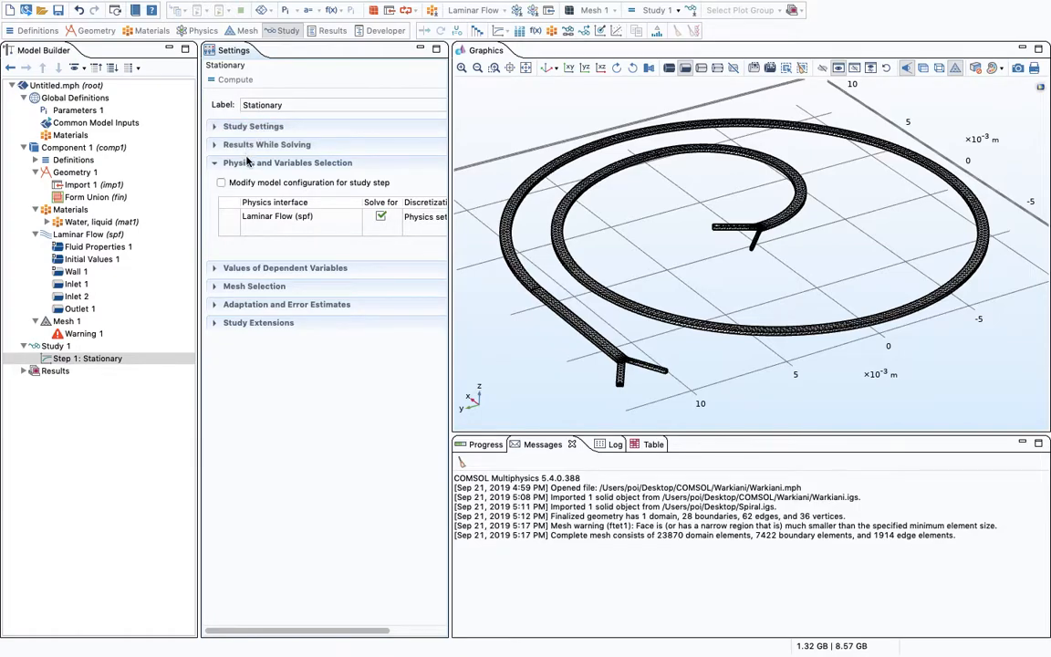
click(248, 163)
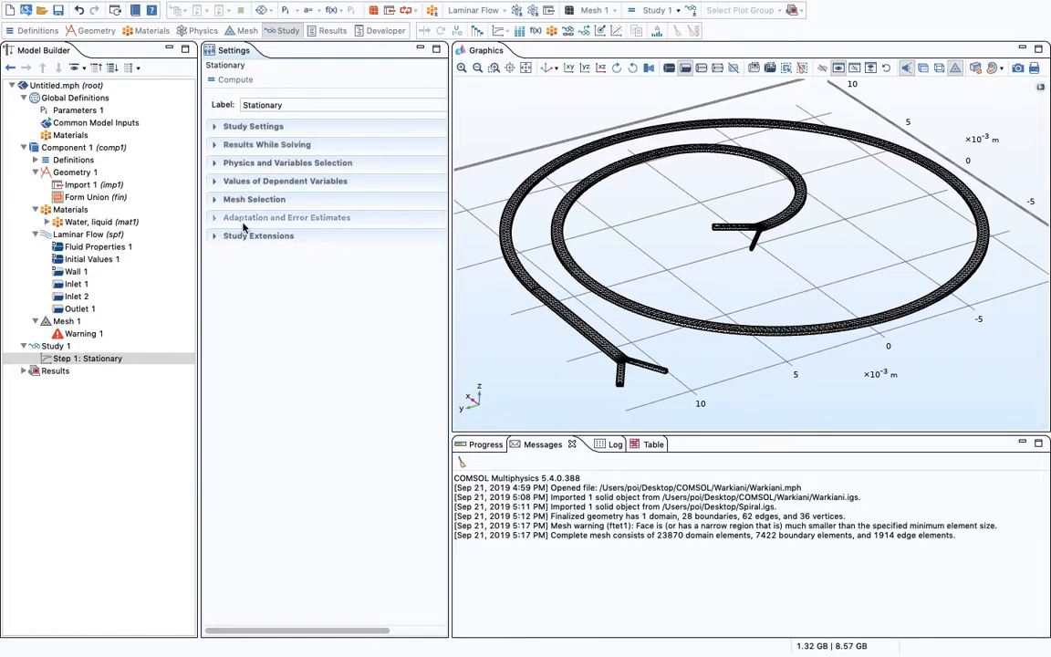
Step: Rename the study as "1- VF"
right_click(68, 347)
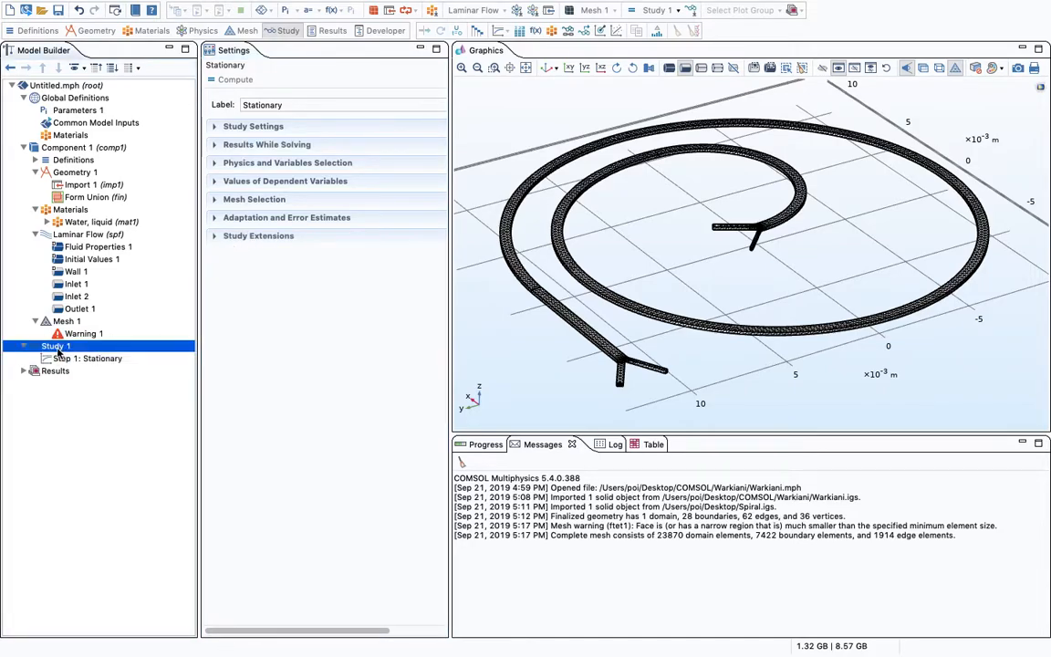
click(114, 578)
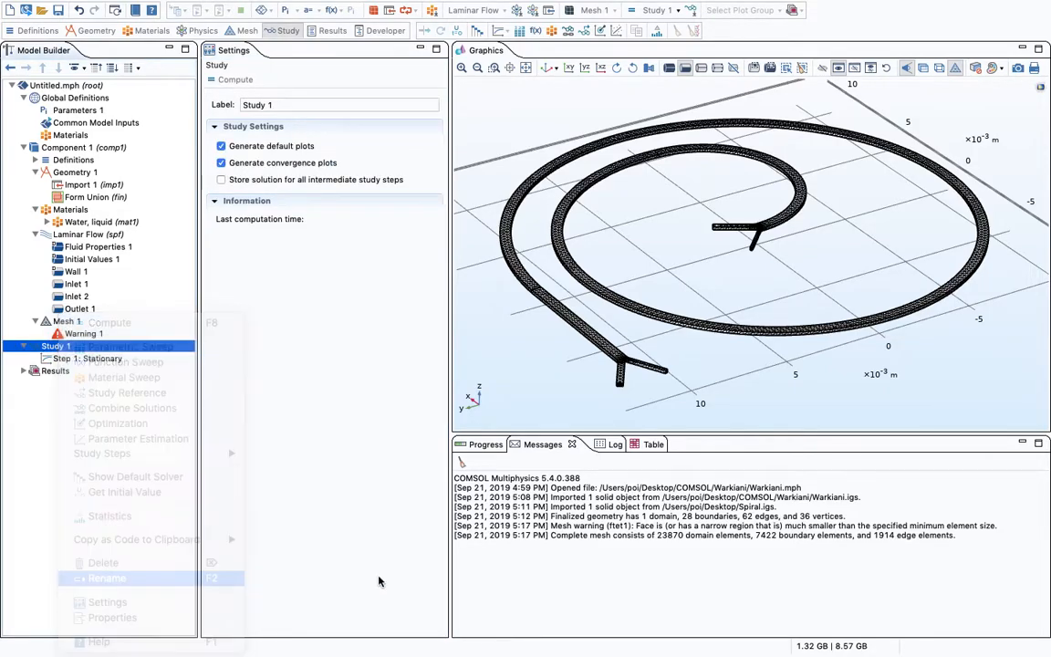
text(1- VF)
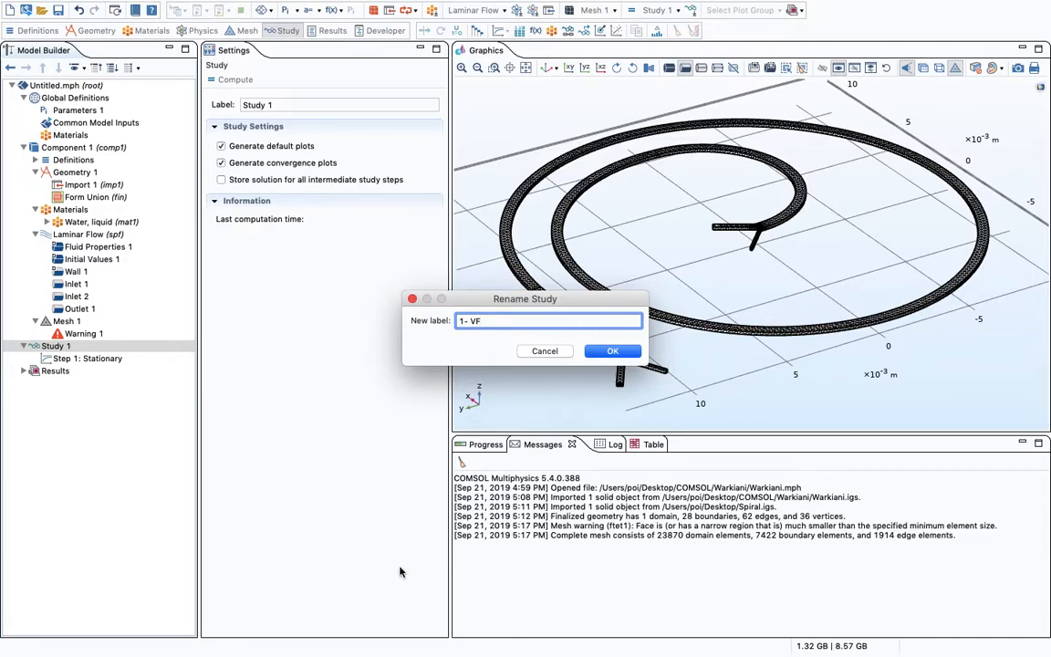
click(605, 351)
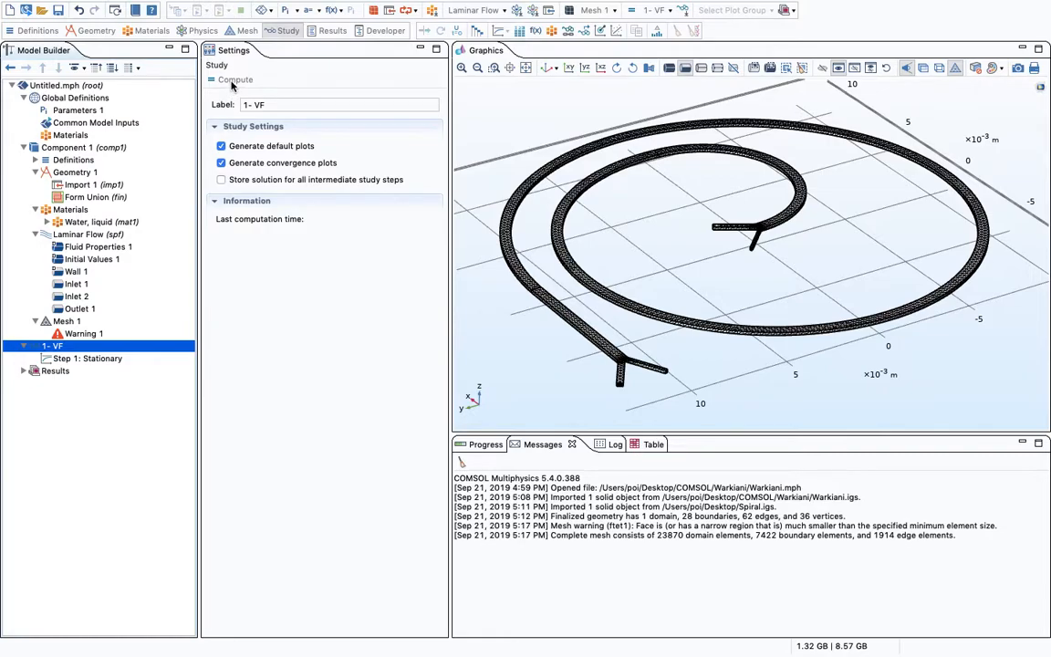
Step: Compute the study and inspect the velocity magnitude slice plot along the spiral
click(234, 80)
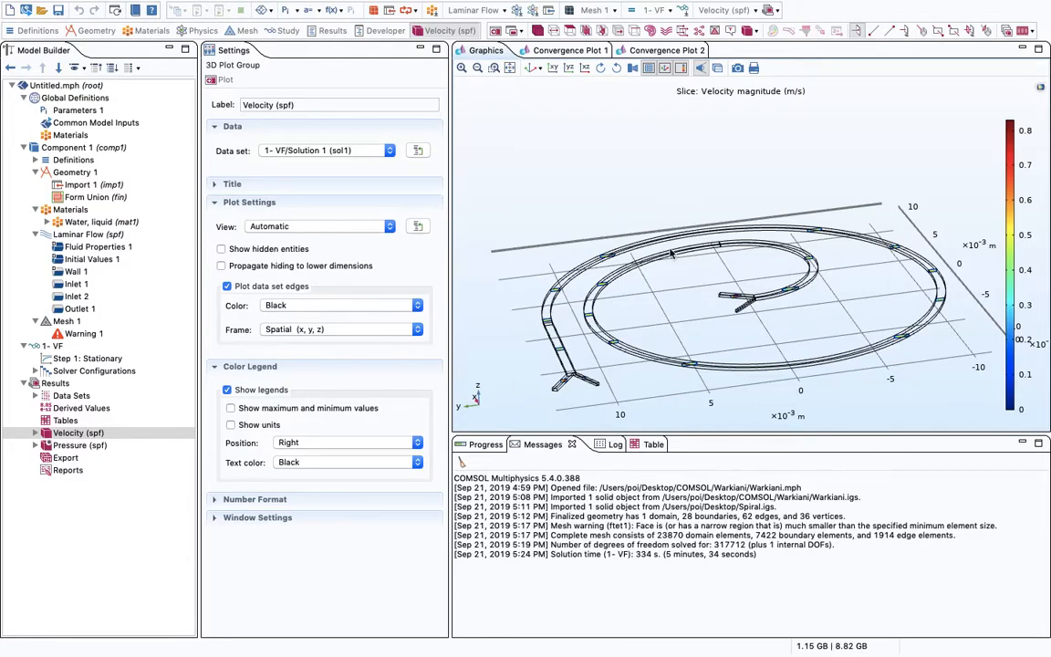
mouse_move(593, 283)
mouse_down()
mouse_move(663, 310)
mouse_move(635, 313)
mouse_move(673, 300)
mouse_move(676, 320)
mouse_move(608, 292)
mouse_up()
right_drag(746, 315, 704, 283)
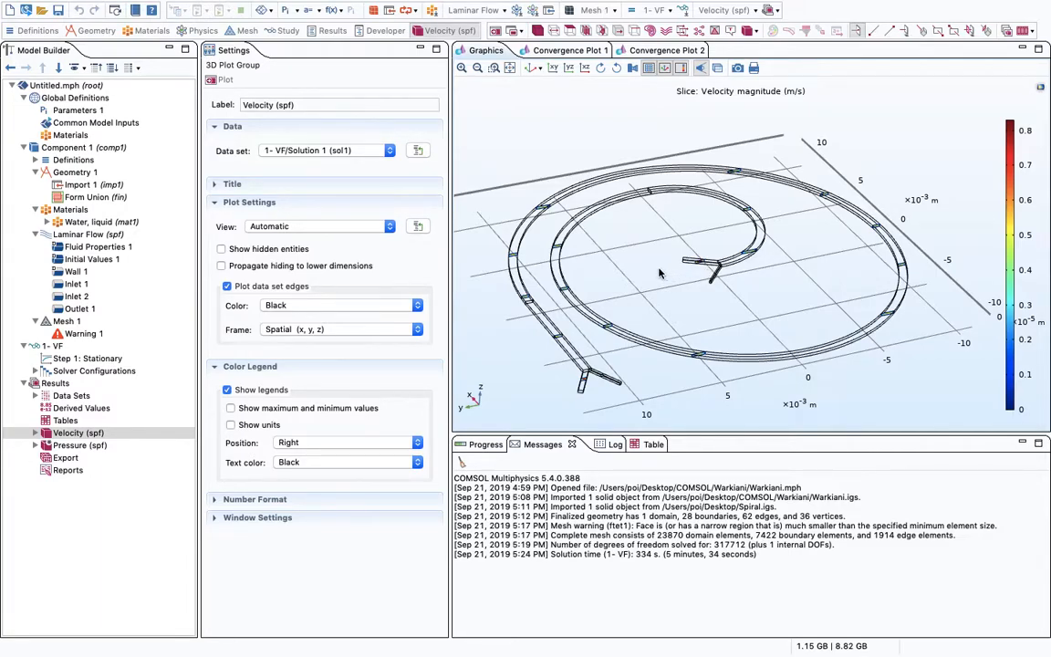
right_drag(671, 261, 663, 256)
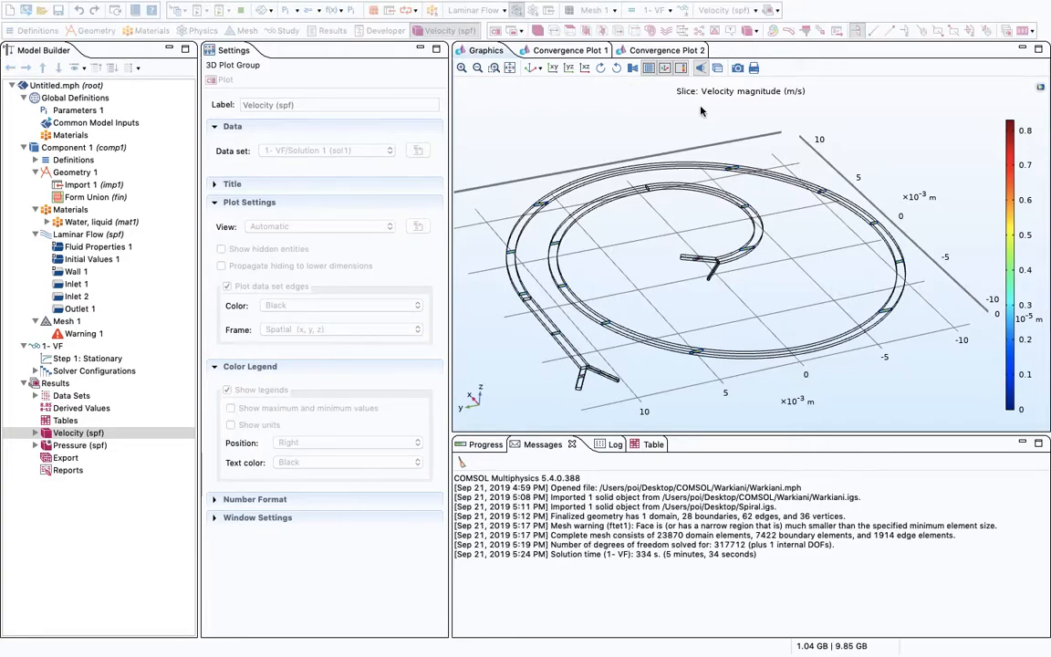
Step: Add the Particle Tracing for Fluid Flow interface to the component and look up its location under the Fluid Flow physics category
click(516, 11)
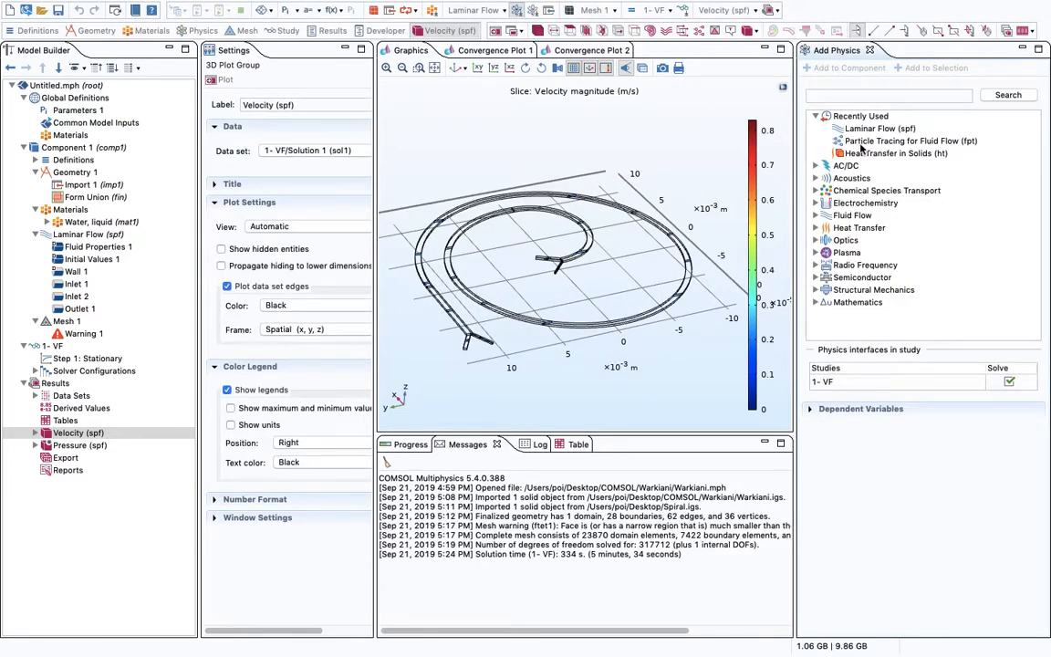
click(880, 143)
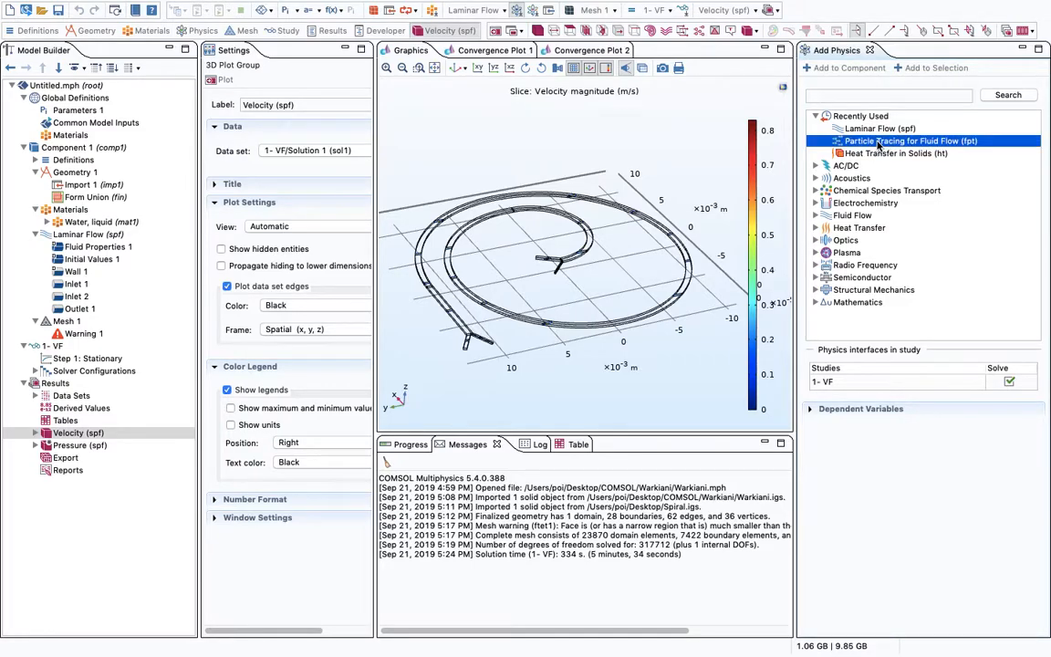
double_click(880, 141)
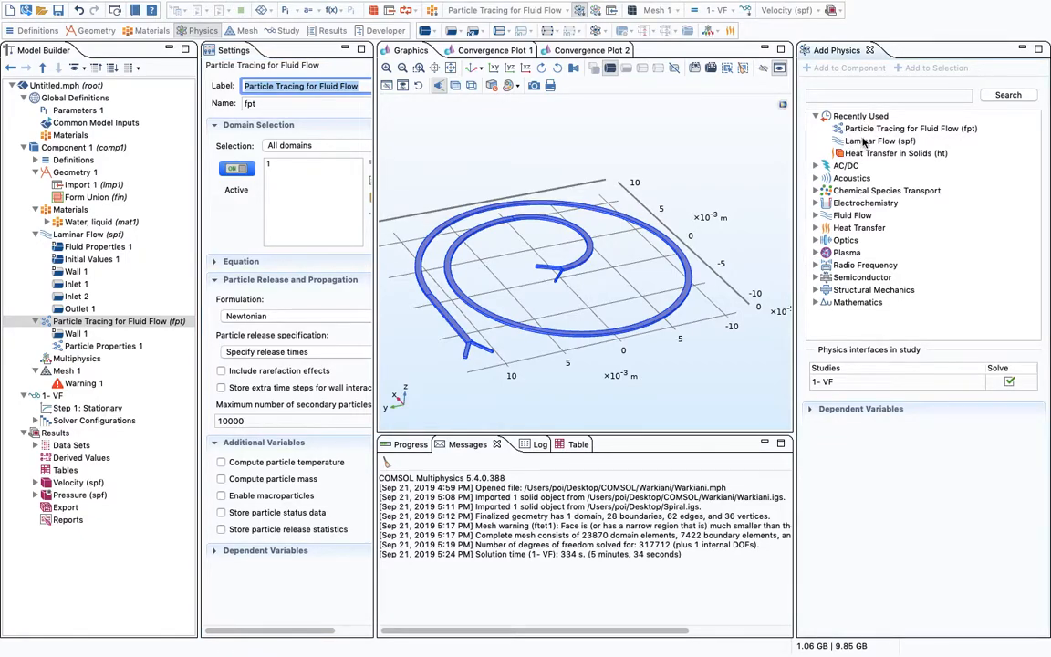
double_click(830, 216)
scroll(835, 228, down, 3)
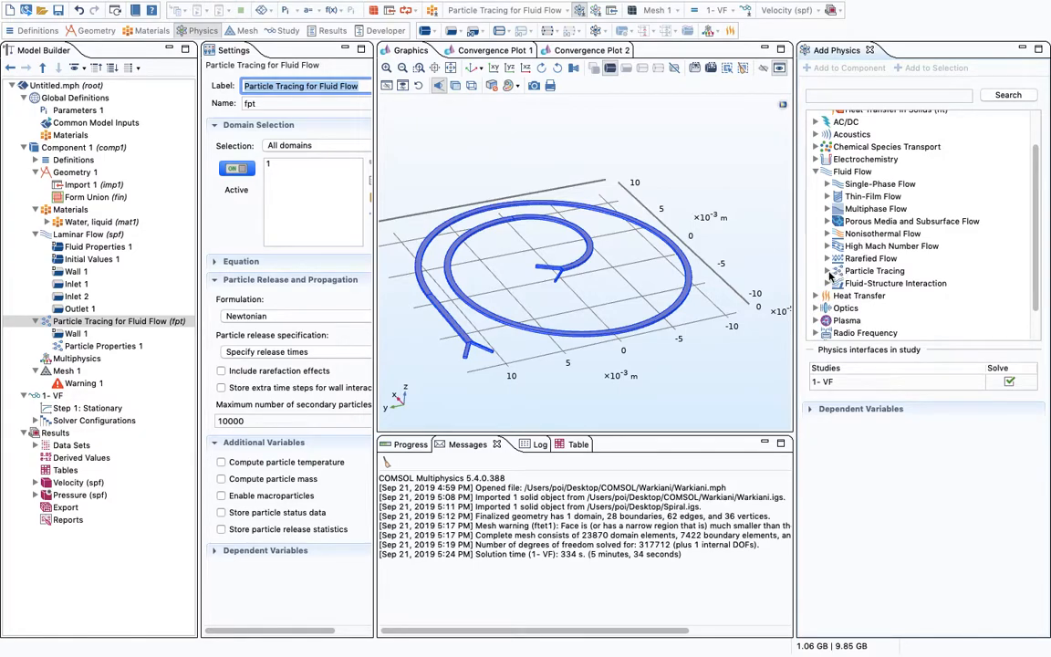
double_click(894, 272)
scroll(876, 287, down, 1)
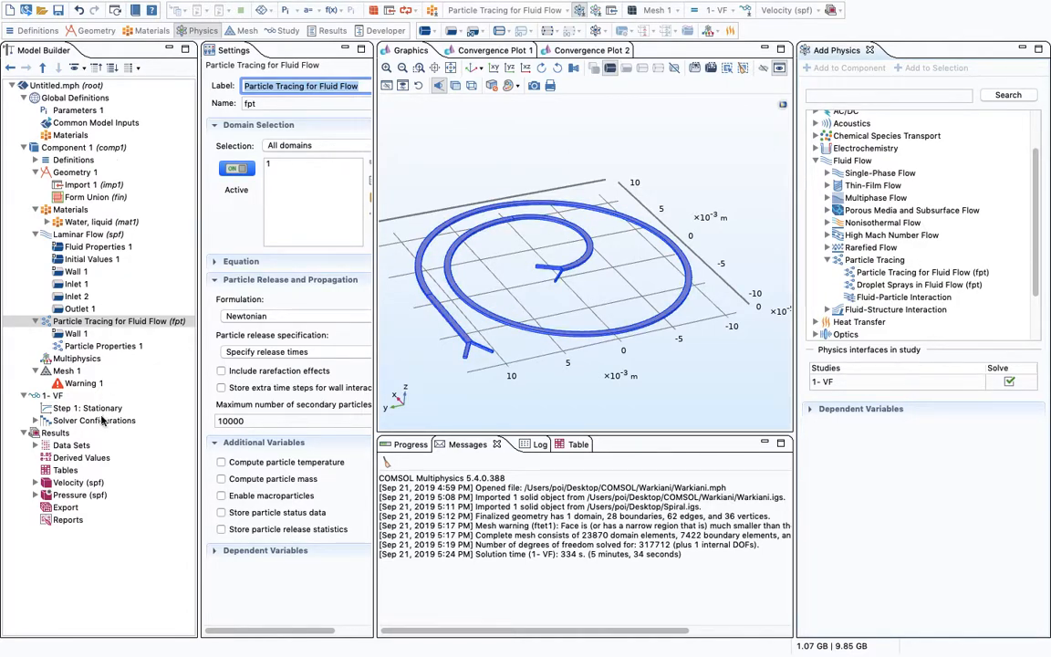
click(870, 49)
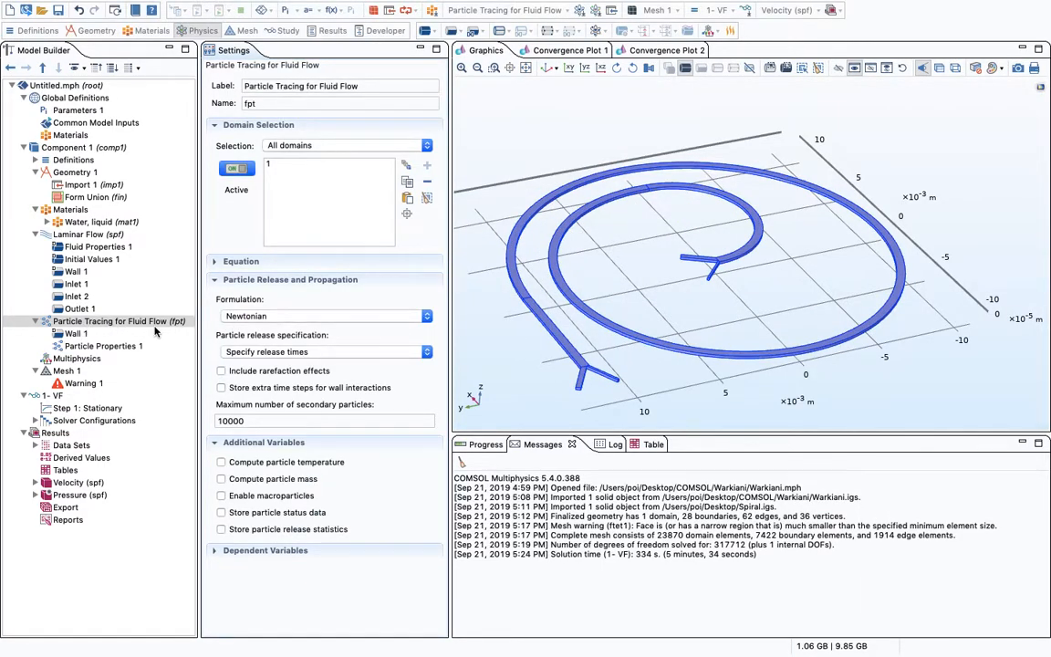
Step: Set the wall condition of the particle tracing Wall 1 node to Bounce
click(77, 334)
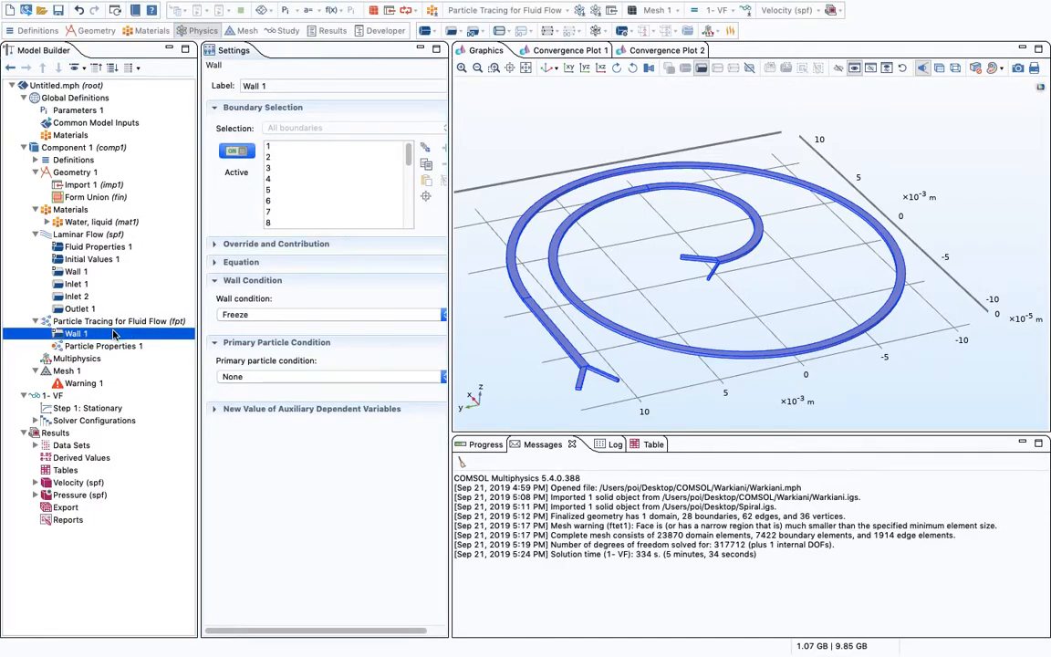
click(245, 316)
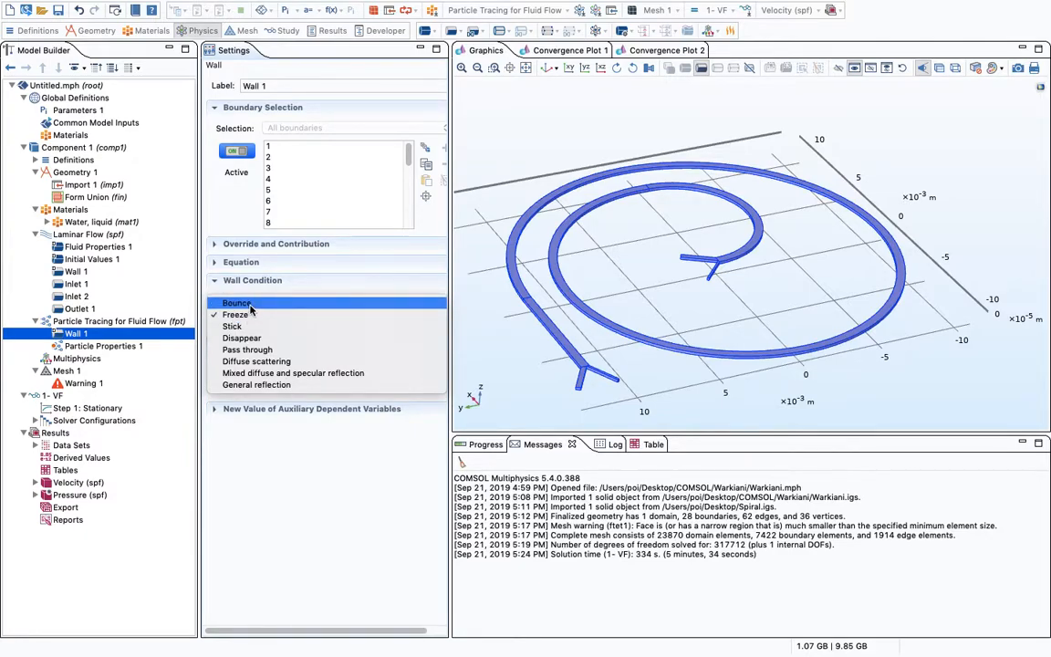
click(236, 303)
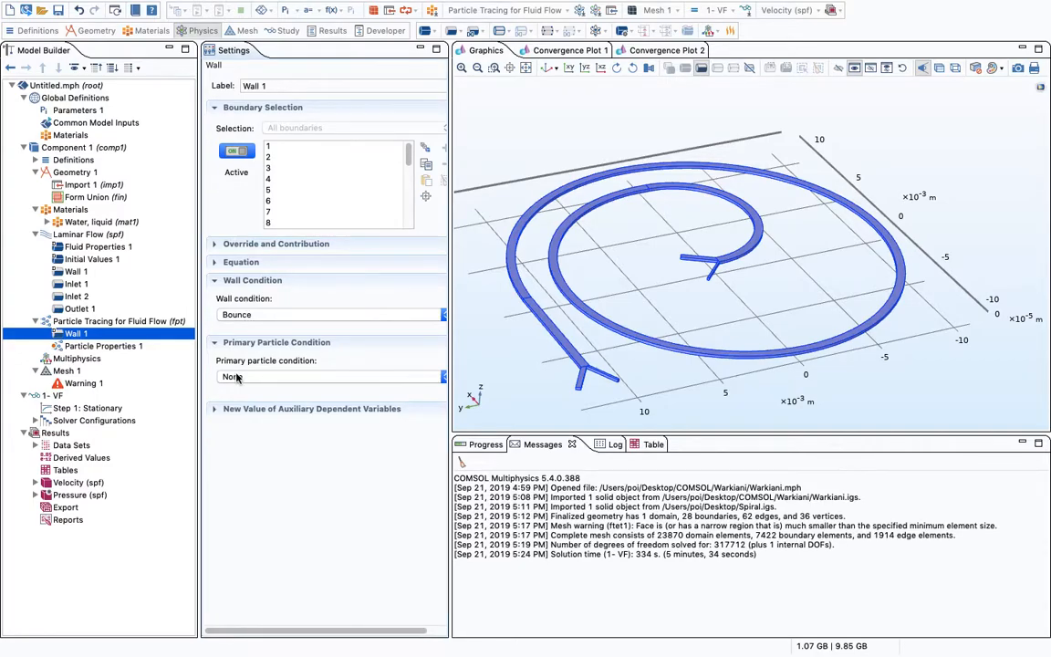
Step: Set the particle density to 1050 kg/m^3 and the particle diameter to 6 um in Particle Properties 1
click(91, 347)
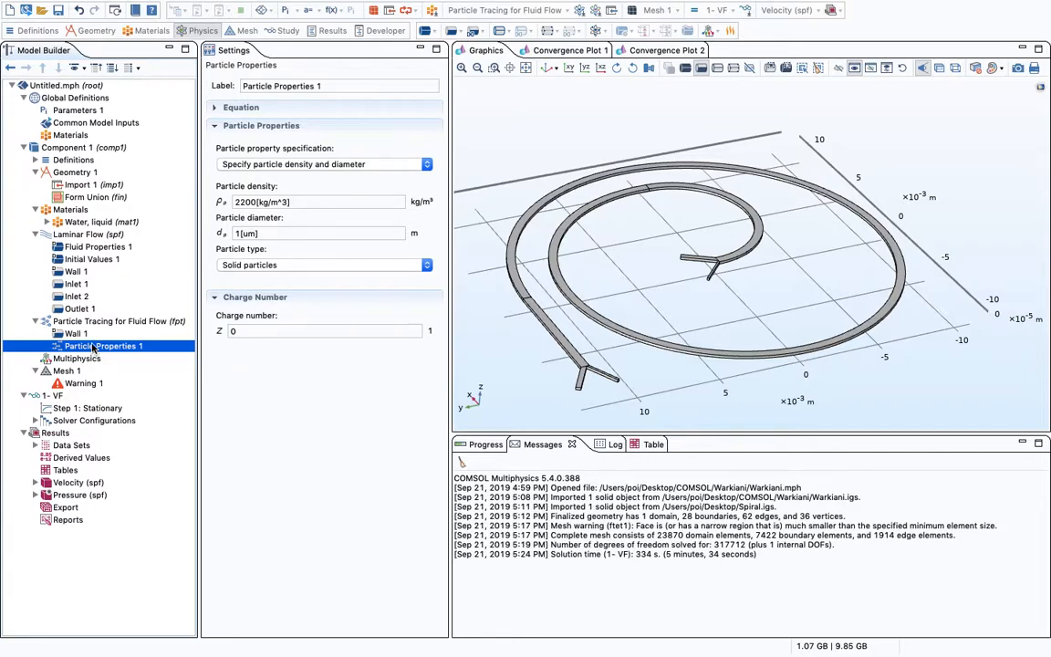
double_click(256, 202)
text(10)
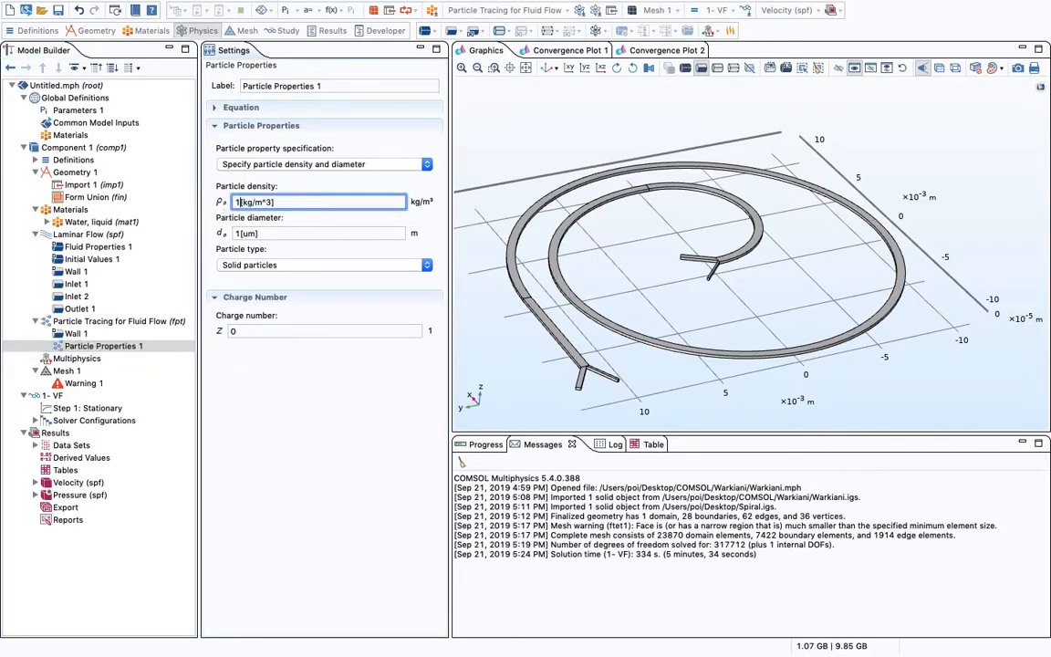
text(50)
click(236, 234)
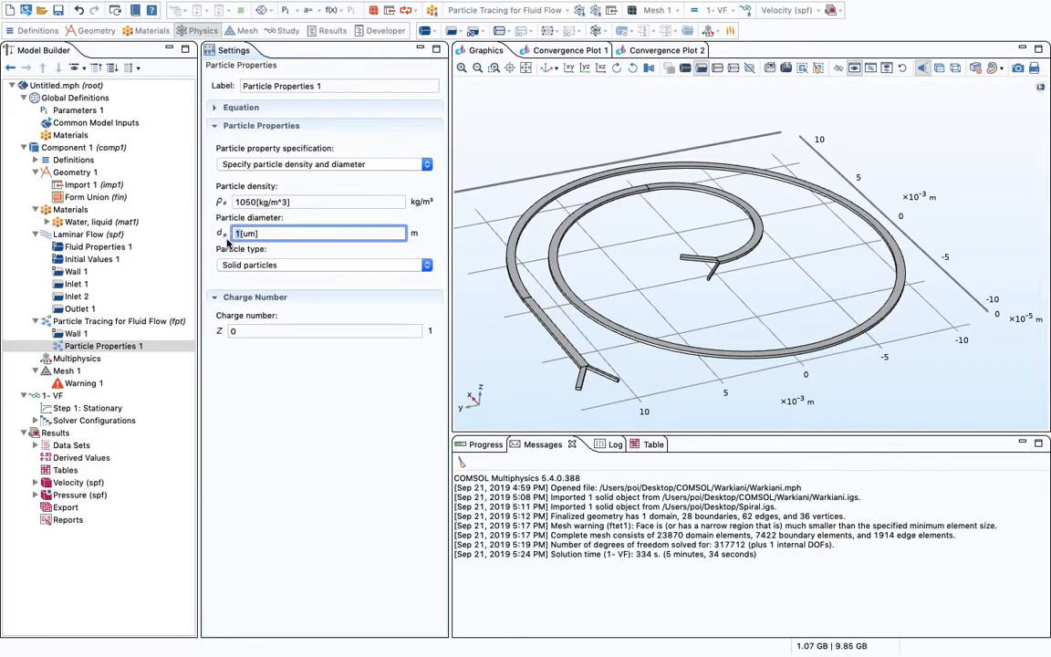
text(6)
Step: Rename the Particle Properties 1 node as "RBC"
click(104, 346)
right_click(91, 347)
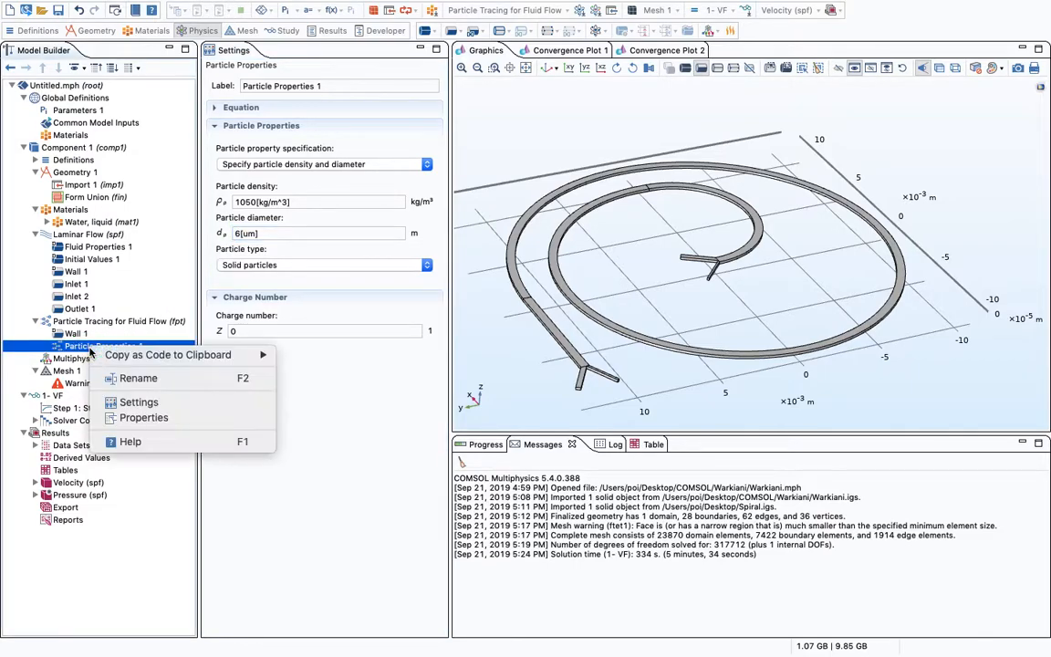
click(137, 379)
text(RBC)
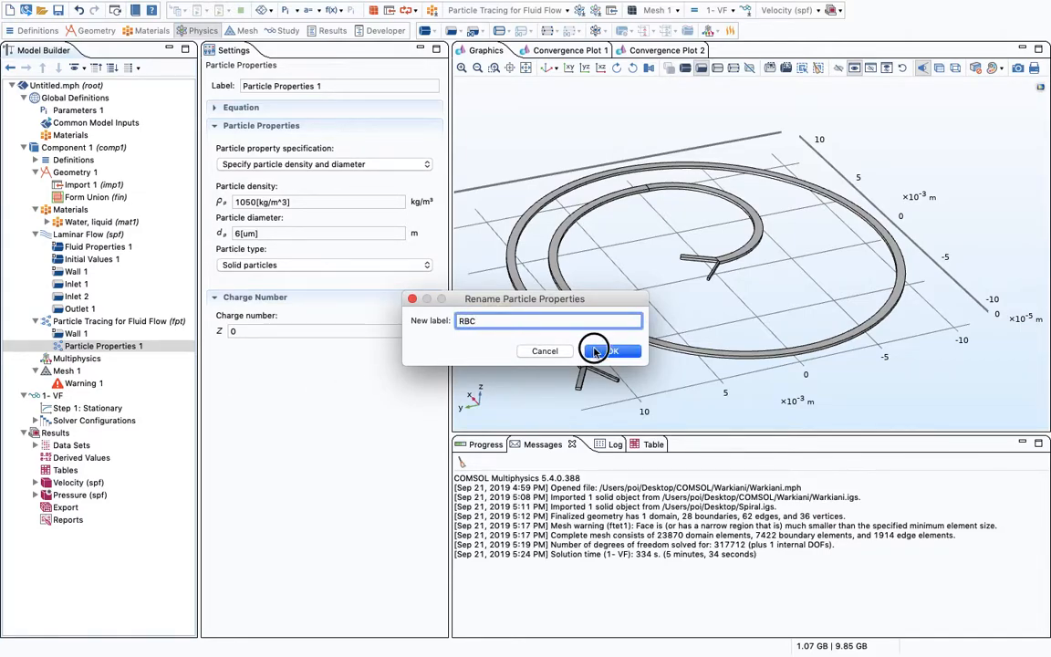
key(Return)
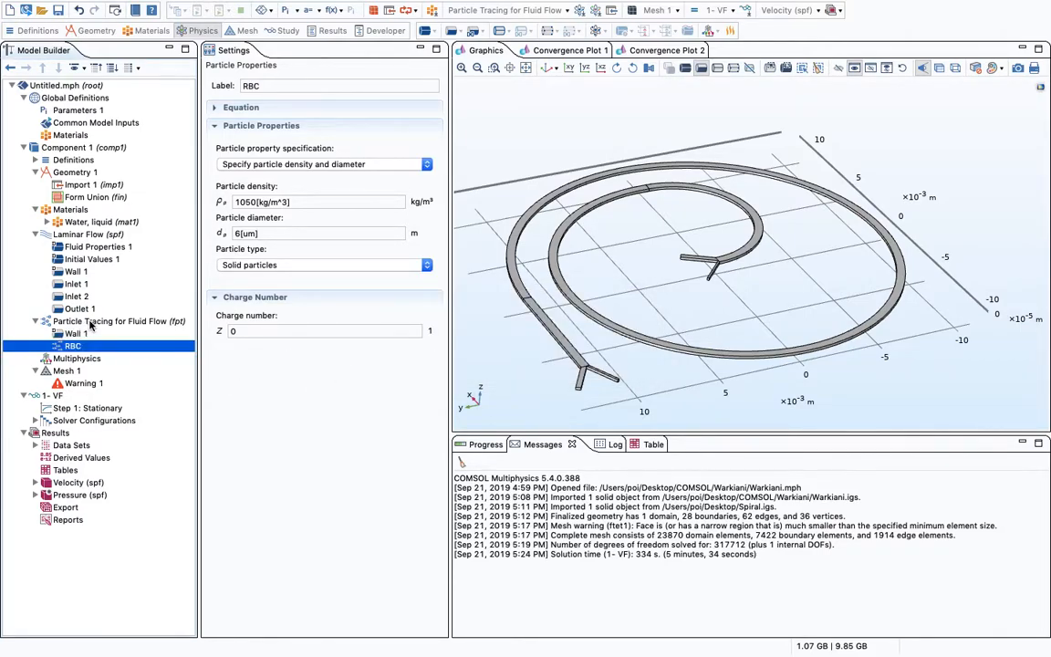
Step: Add a second Particle Properties node to the particle tracing interface and rename it as "WBC"
click(88, 321)
right_click(89, 321)
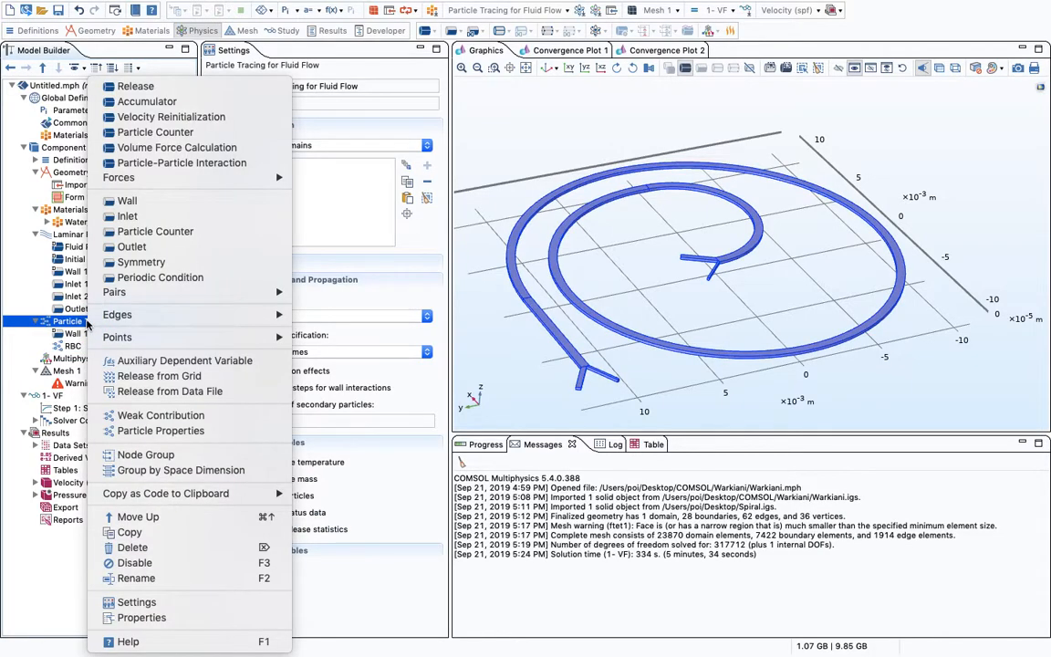
mouse_move(119, 316)
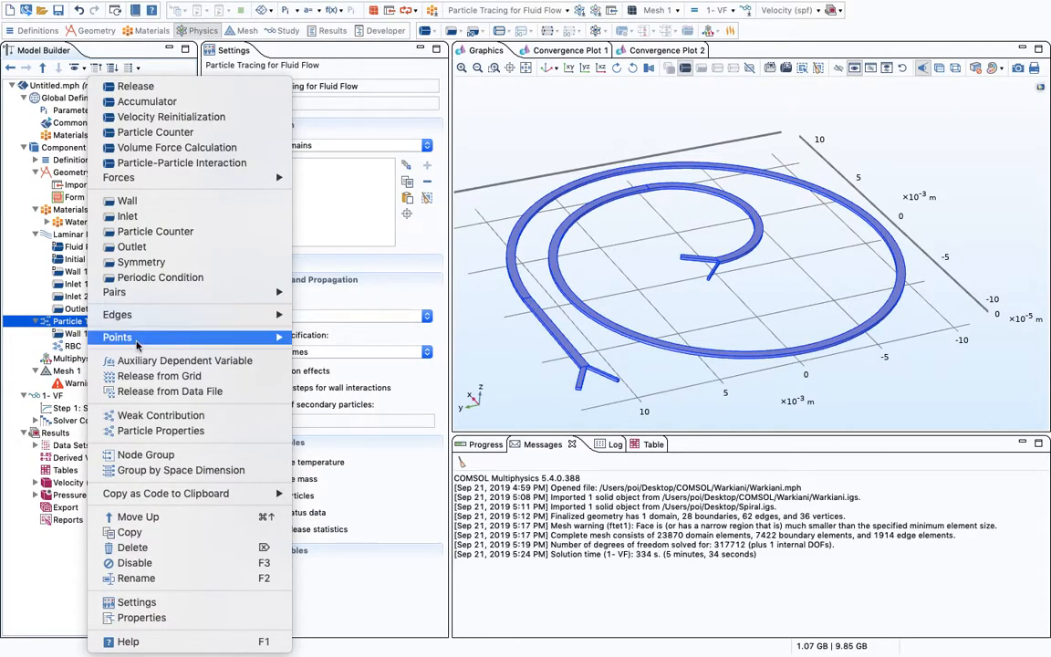
click(143, 430)
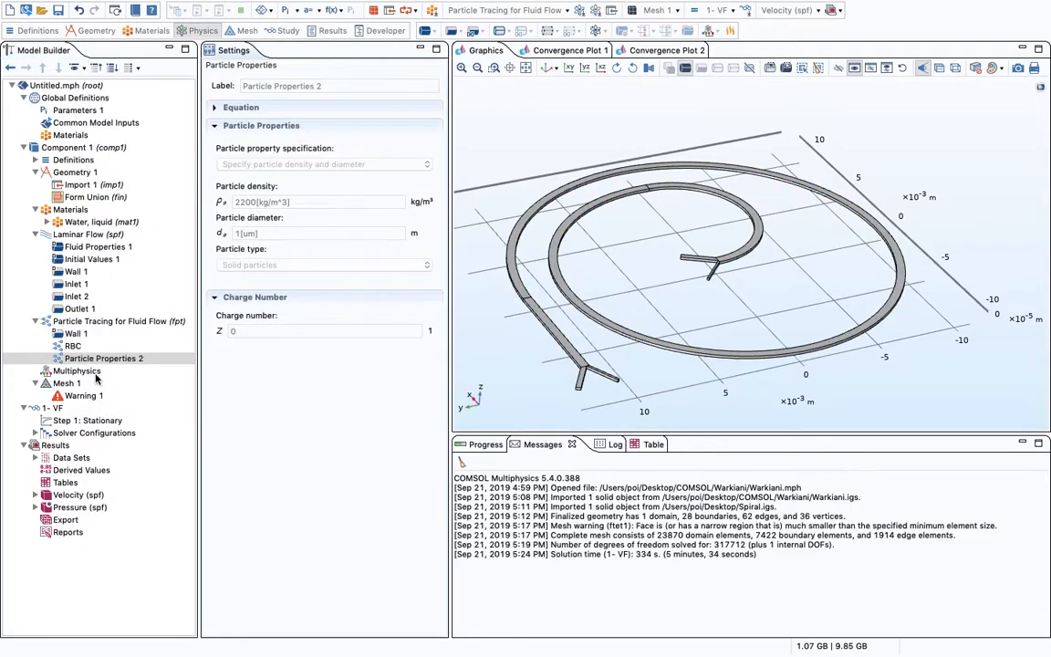
right_click(80, 360)
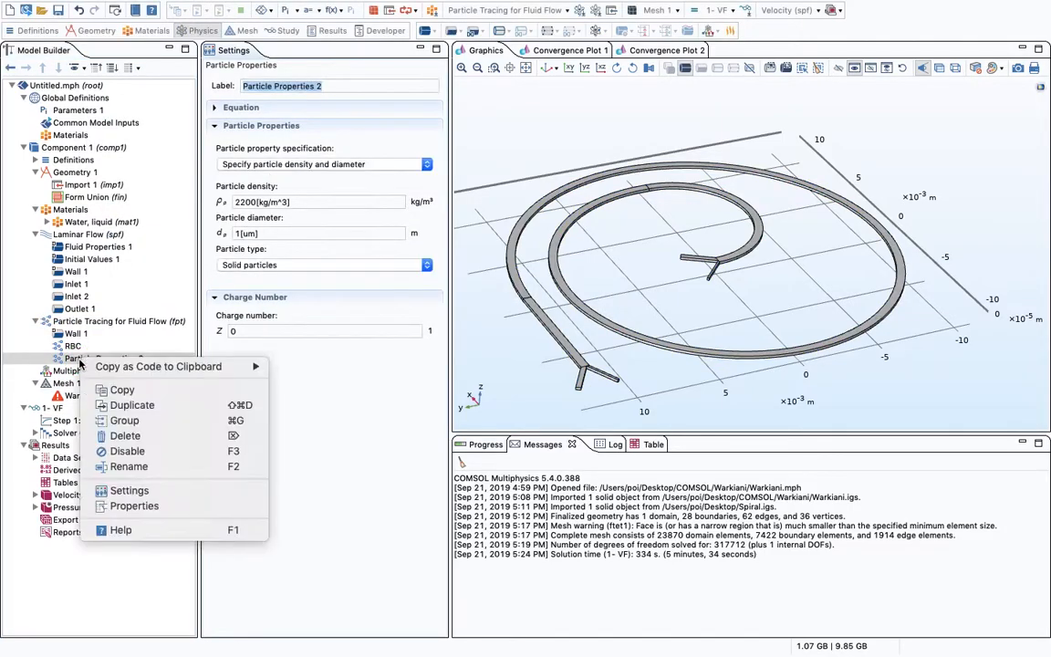
click(128, 466)
text(WBC)
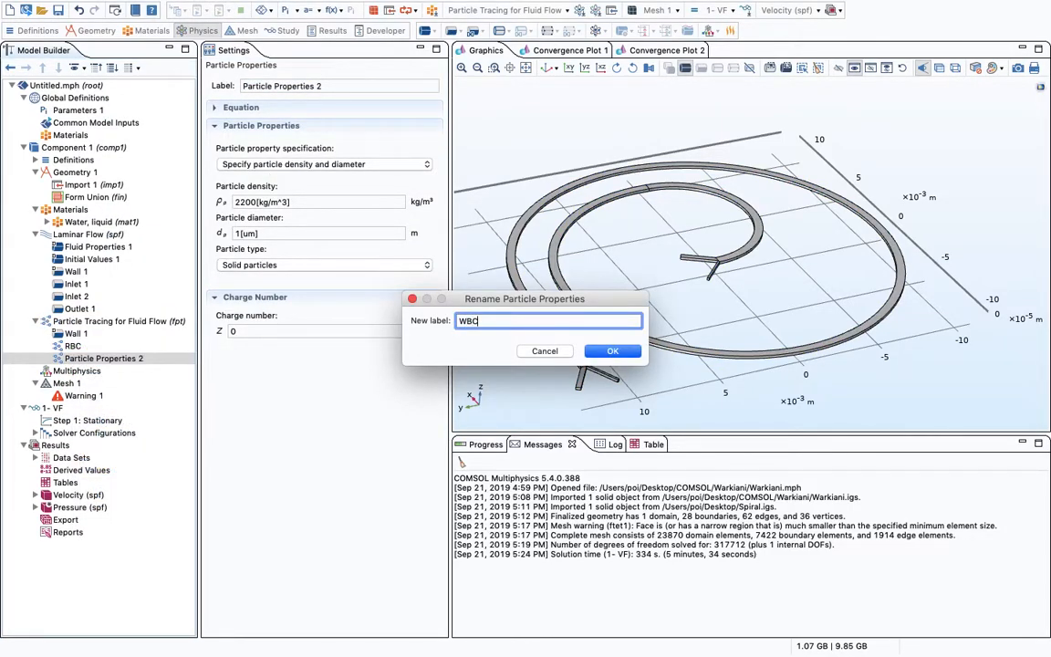
key(Return)
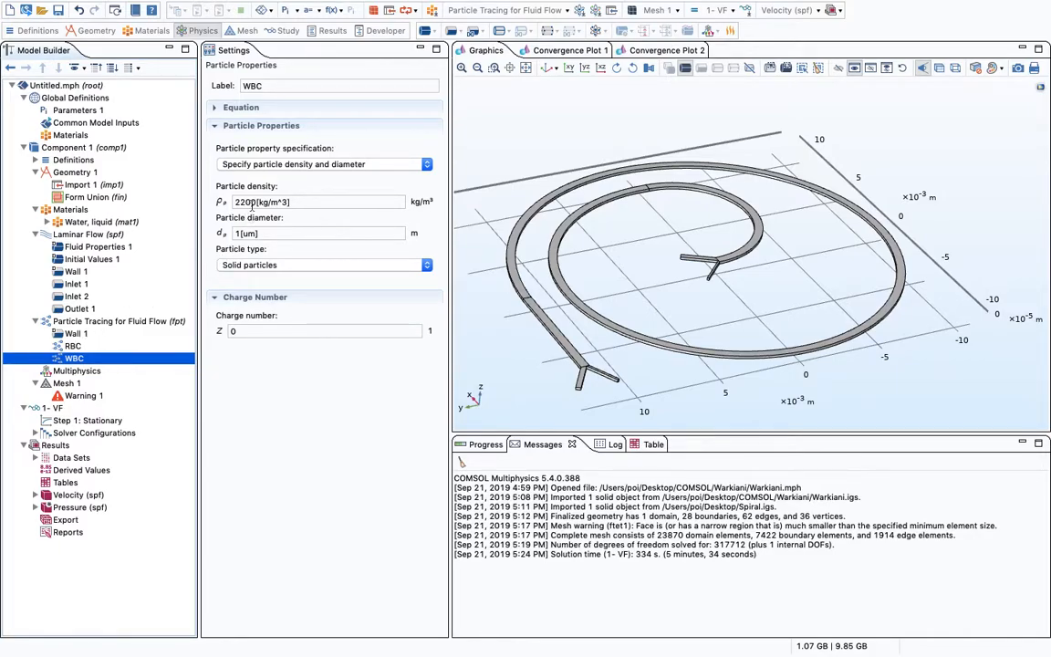
Step: Set the WBC particle density to 1050 kg/m^3 and the particle diameter to 10 um
double_click(241, 202)
key(BackSpace)
text(10)
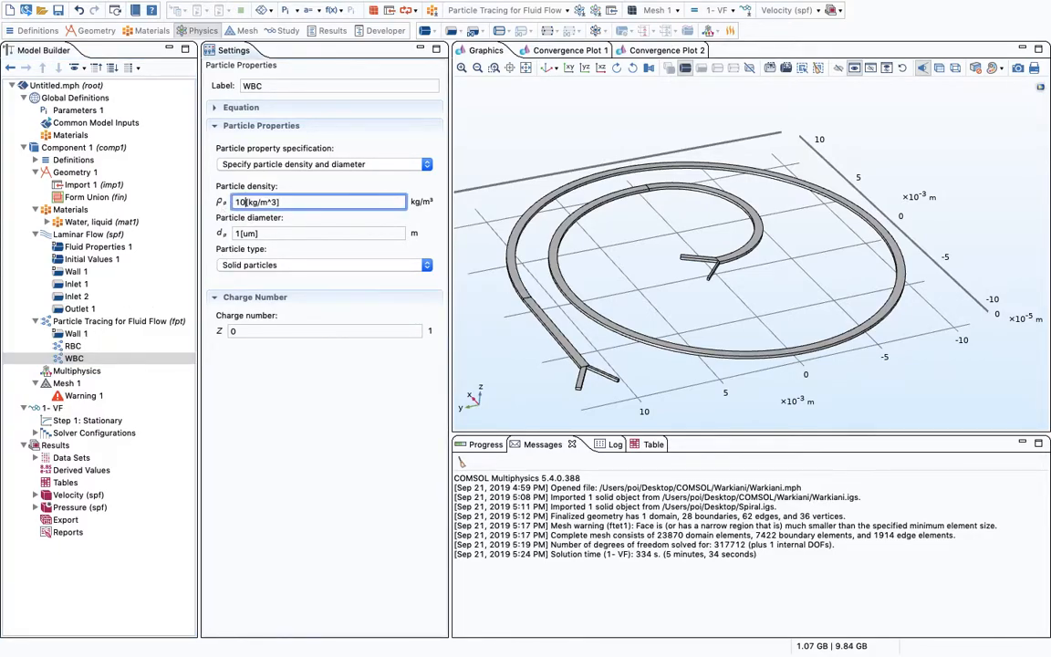
text(50)
double_click(234, 234)
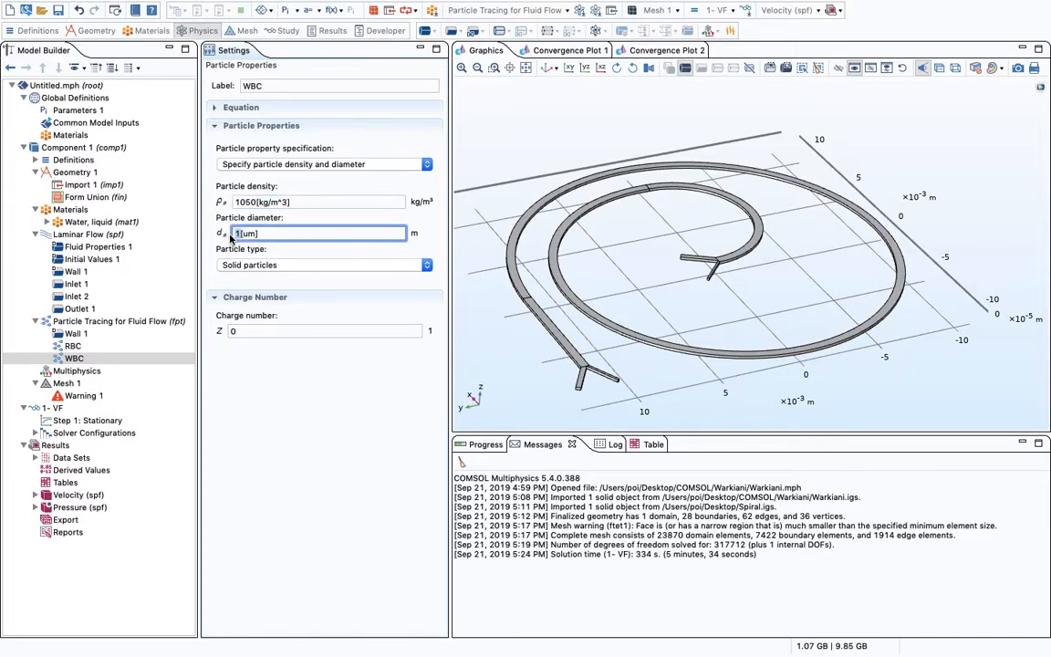
text(10)
click(82, 359)
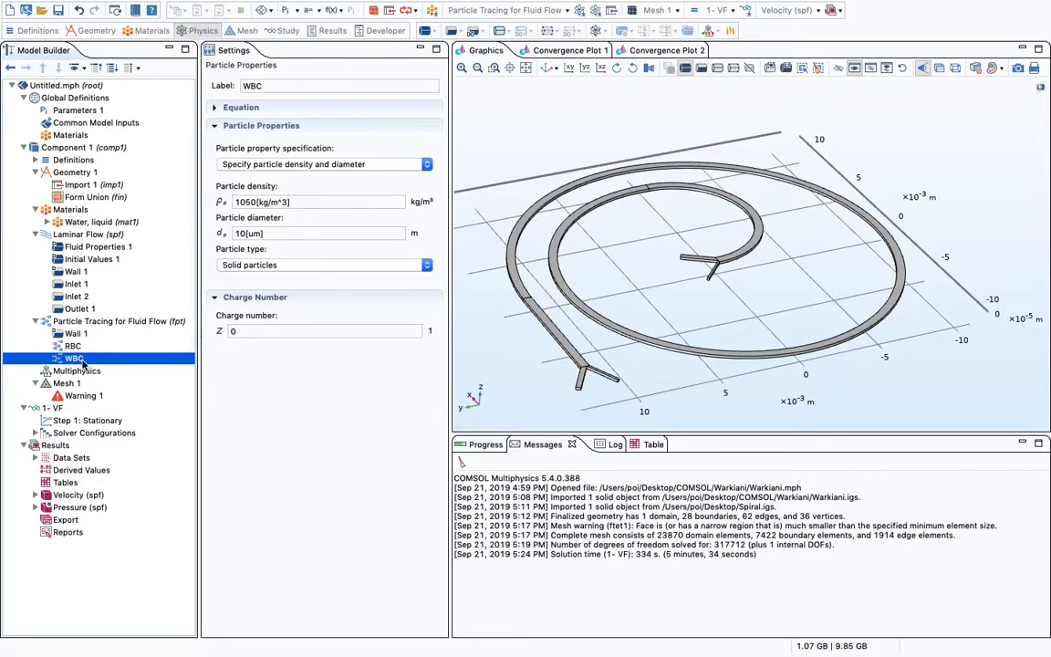
Step: Add a third Particle Properties node to the particle tracing interface and rename it as "CTC"
click(84, 326)
right_click(85, 324)
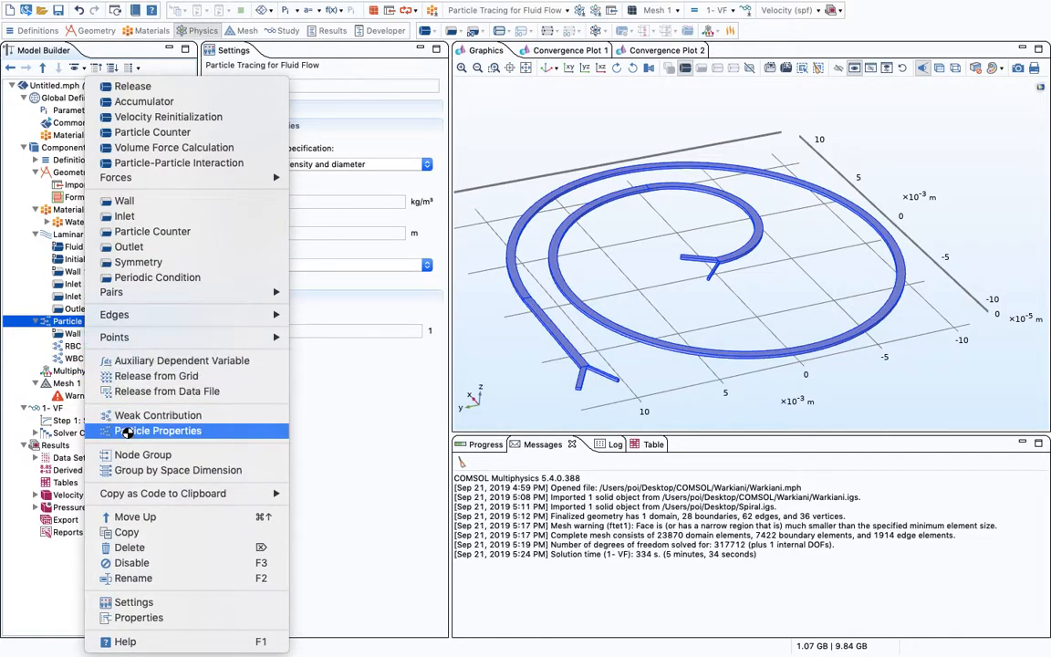
click(126, 431)
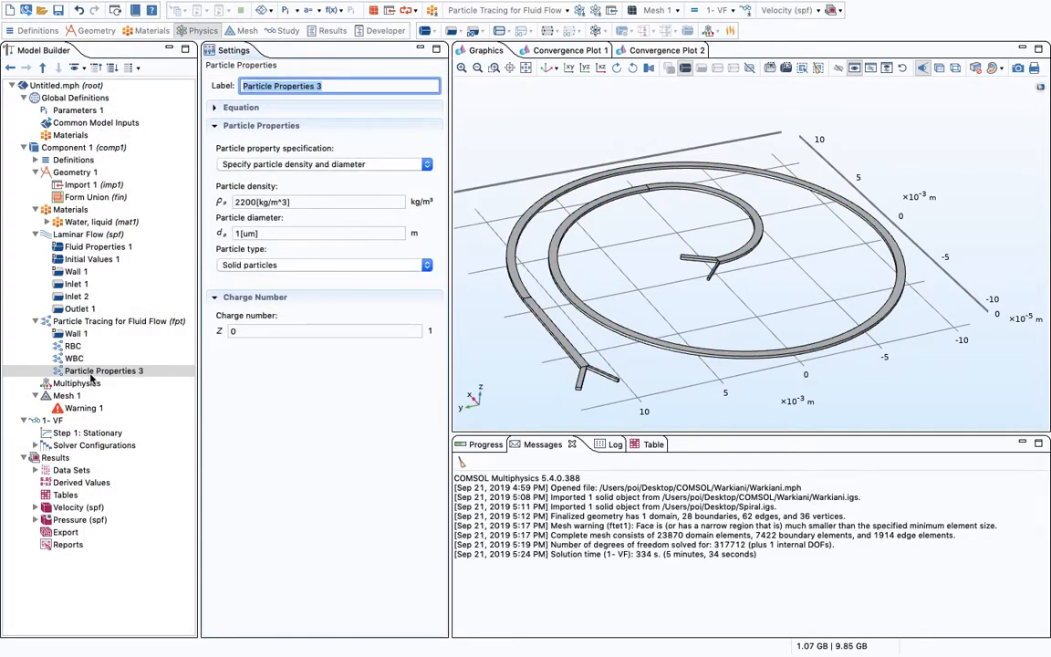
right_click(89, 371)
click(126, 492)
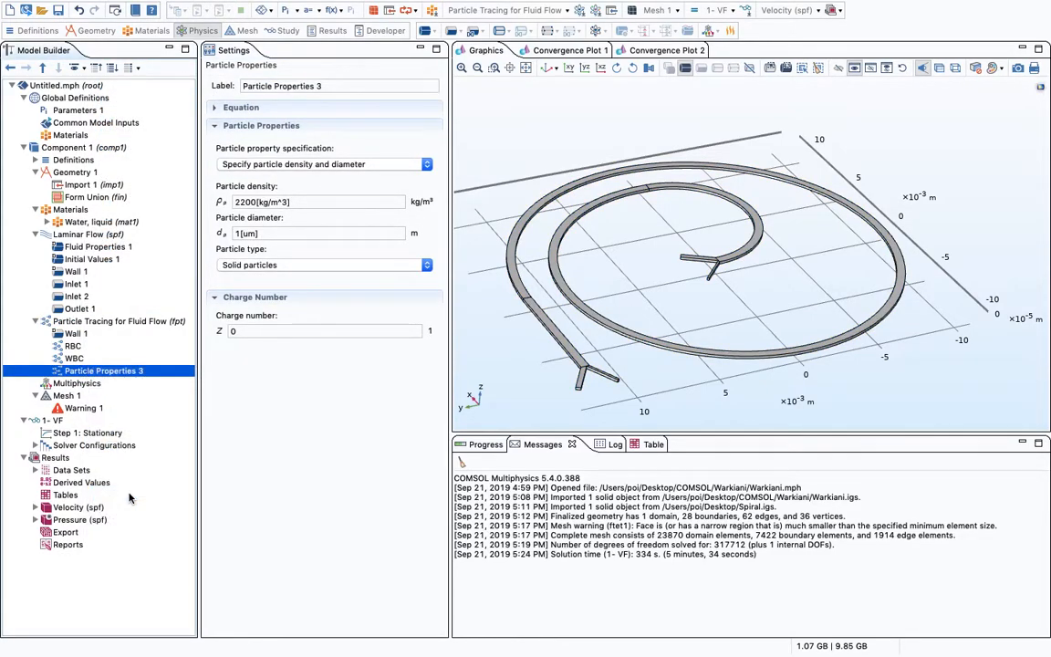
text(CTC)
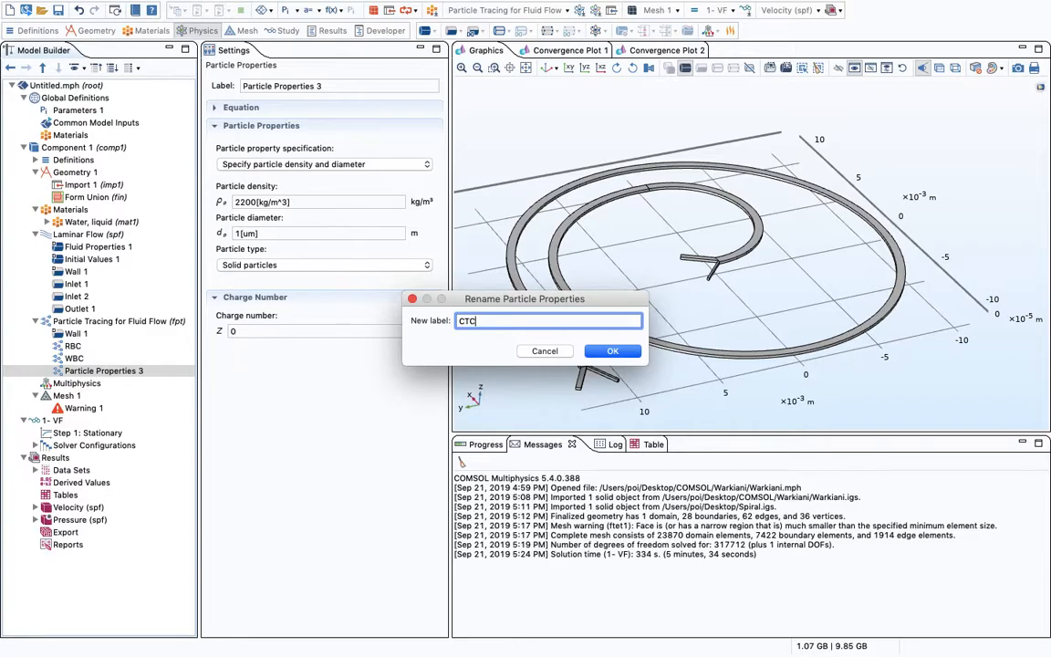
key(Return)
Step: Set the CTC particle density to 1050 kg/m^3 and diameter to 20 um, and review the settings of the three particle types
double_click(244, 201)
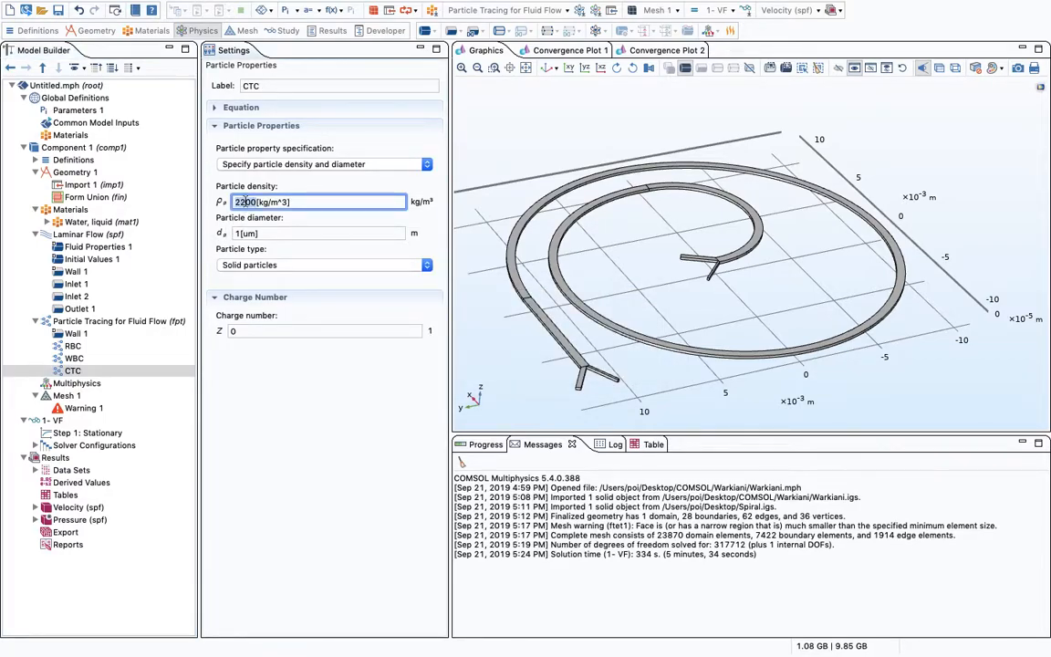
text(1050)
double_click(228, 234)
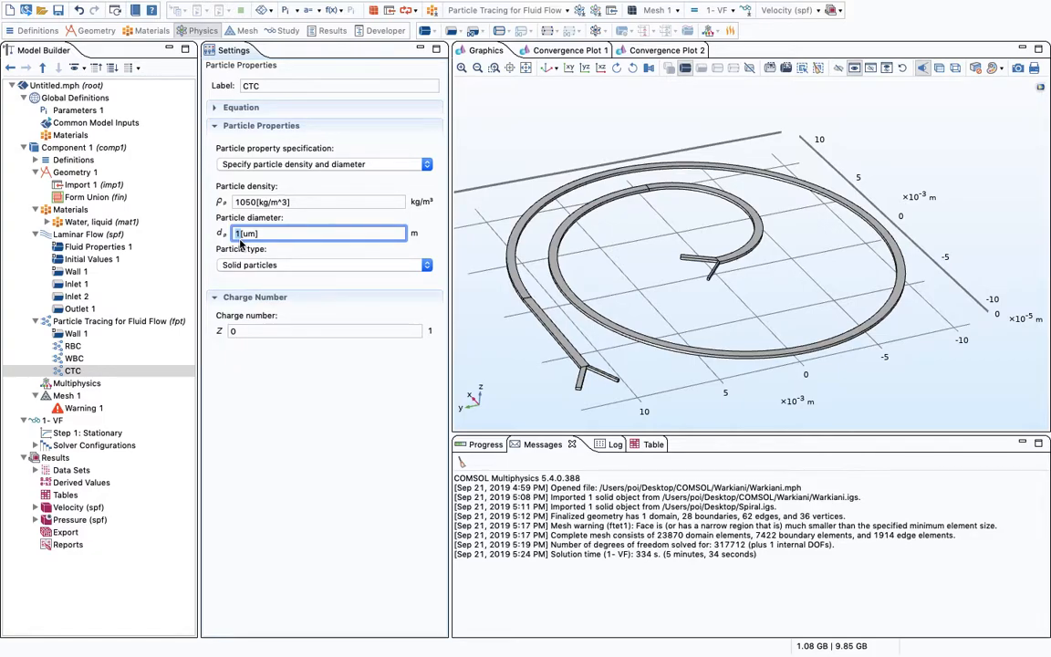
text(20)
click(78, 370)
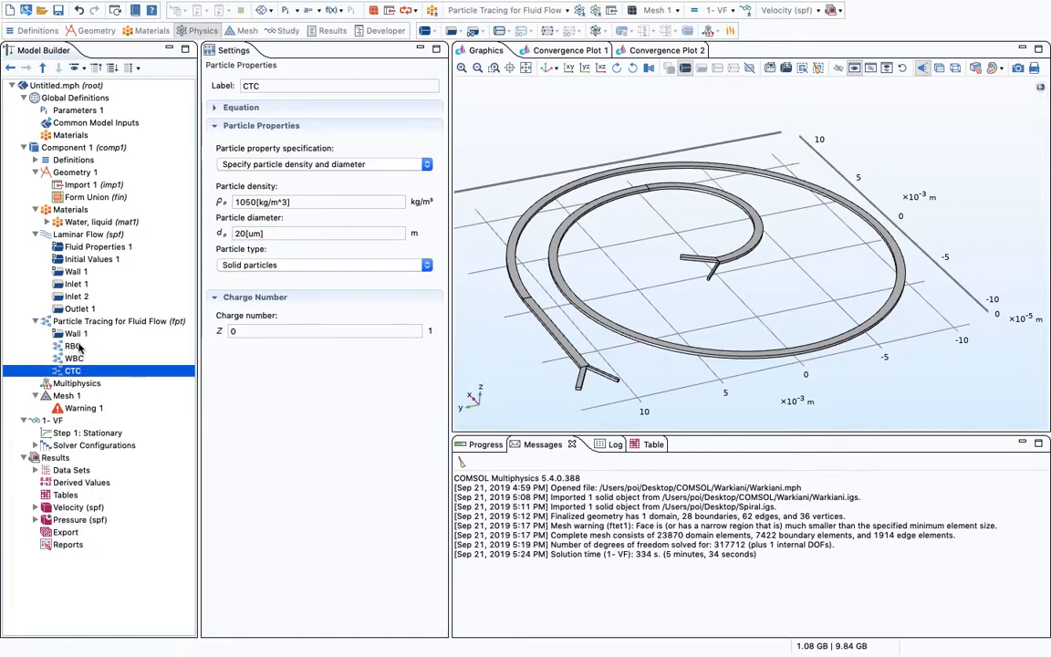
click(83, 347)
click(83, 357)
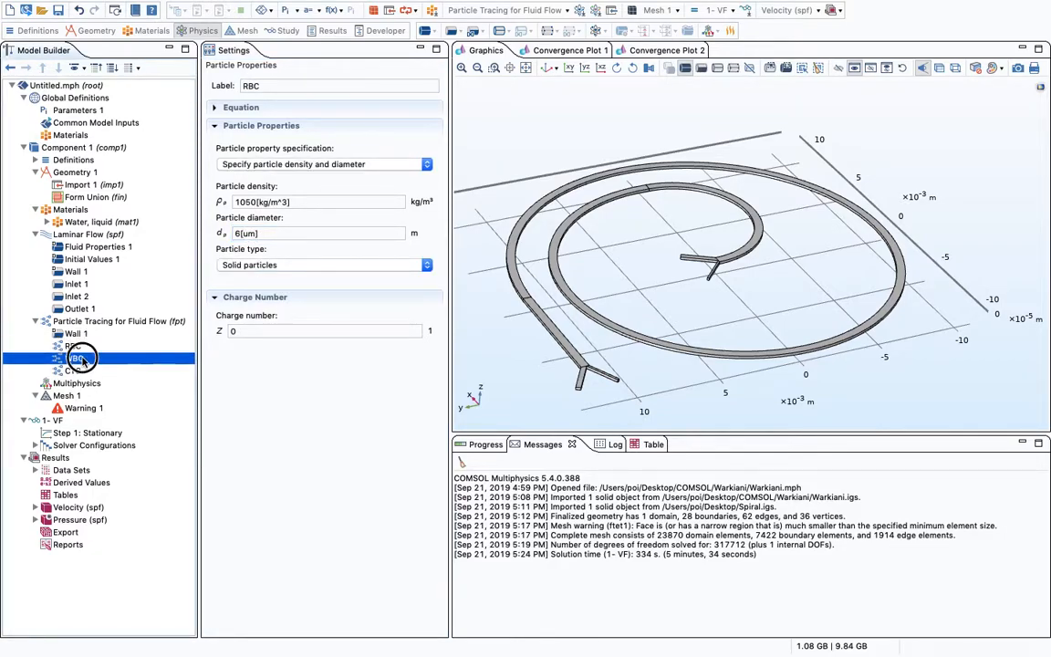
click(80, 369)
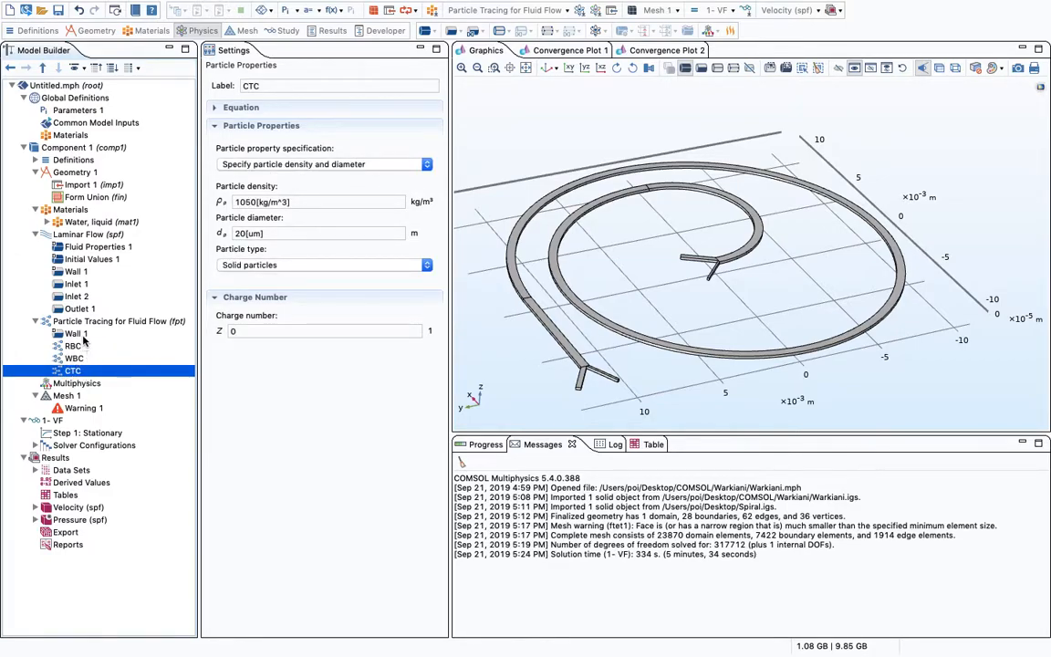
Step: Add an Inlet node to the particle tracing interface and assign it to the end face of the shorter inner branch
right_click(83, 323)
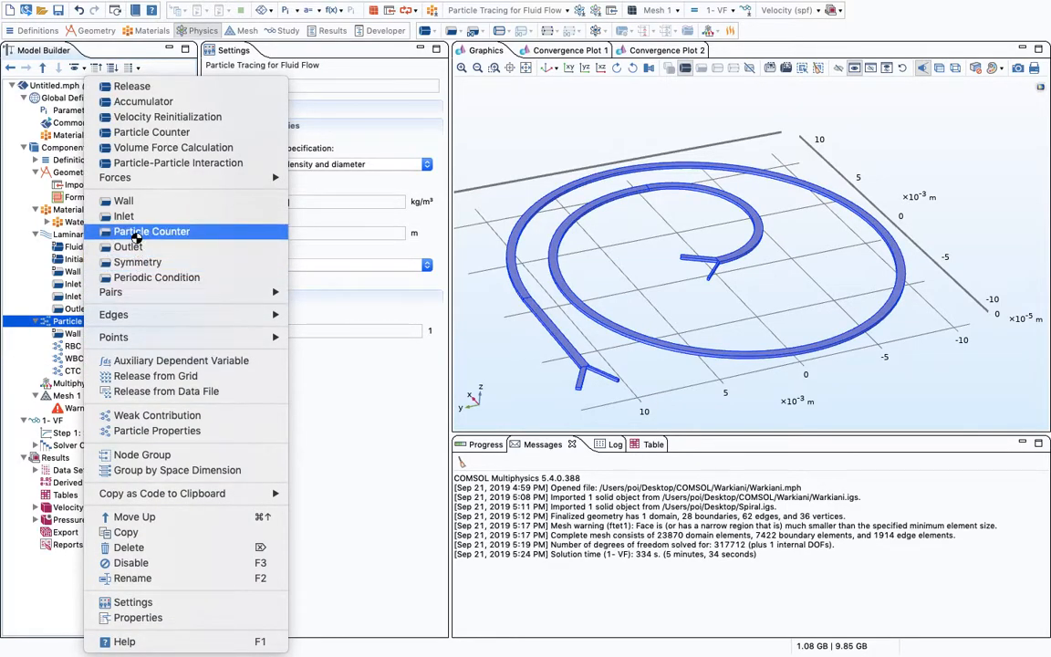
click(130, 215)
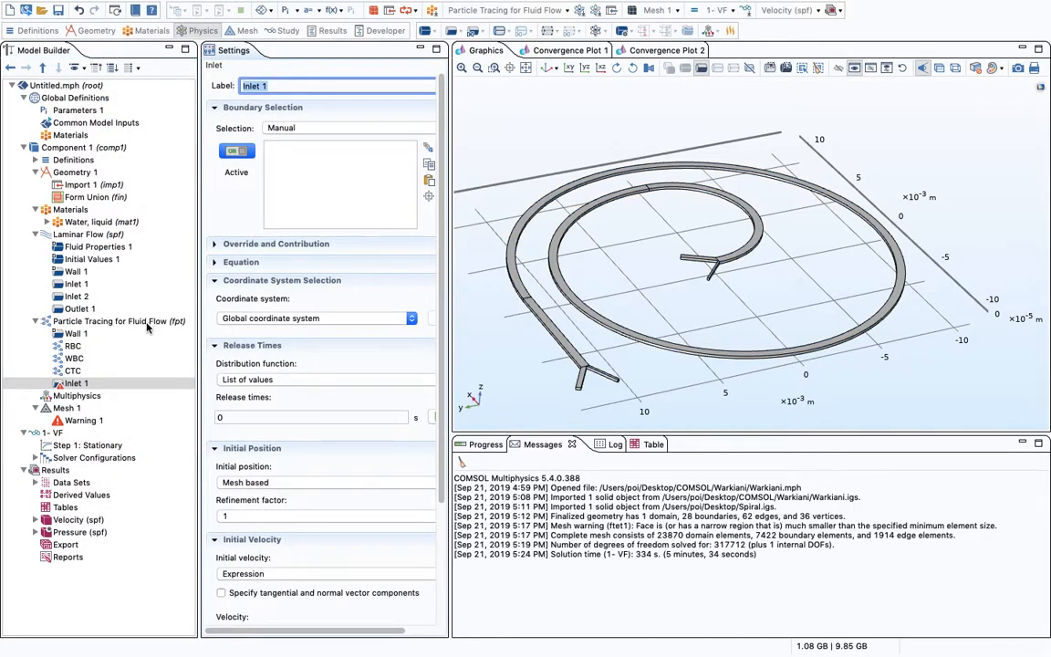
drag(711, 321, 725, 291)
scroll(725, 291, up, 10)
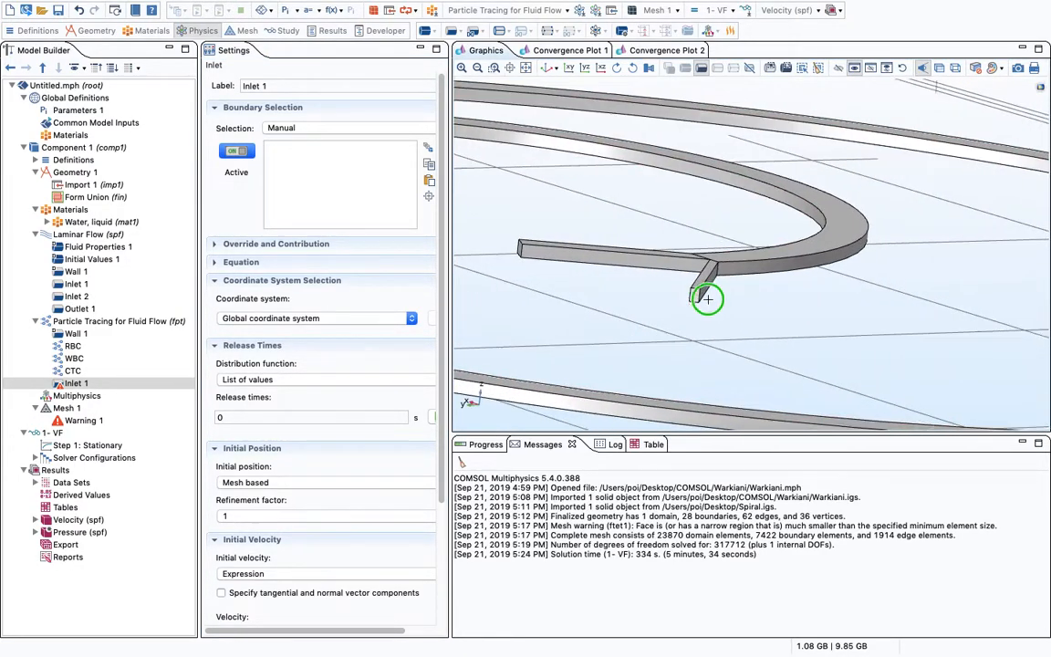
scroll(707, 299, up, 4)
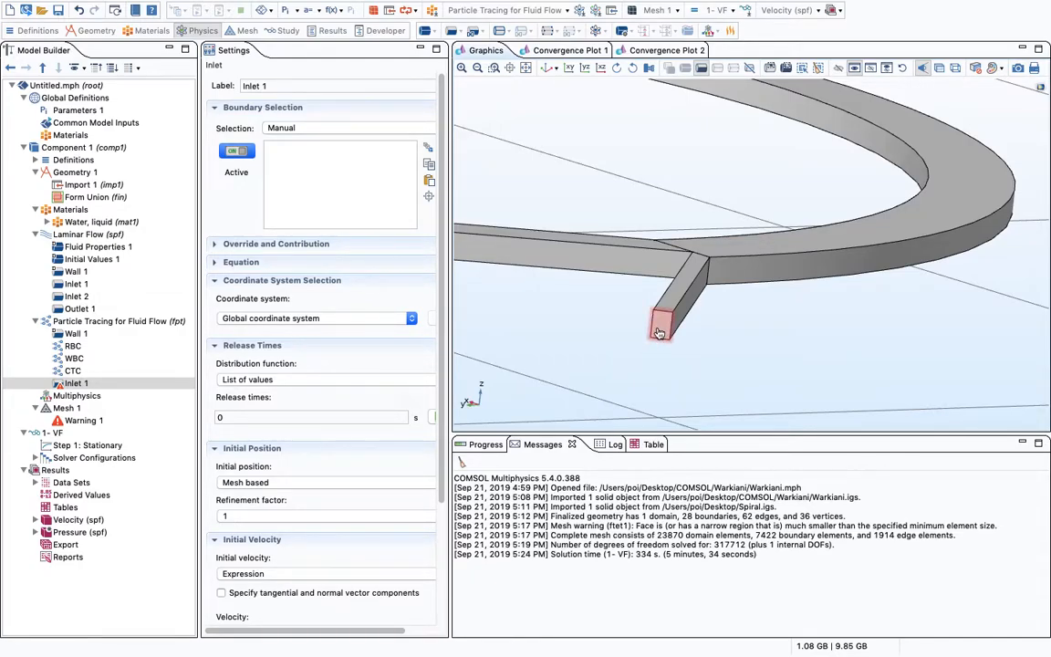
click(661, 334)
drag(451, 325, 499, 436)
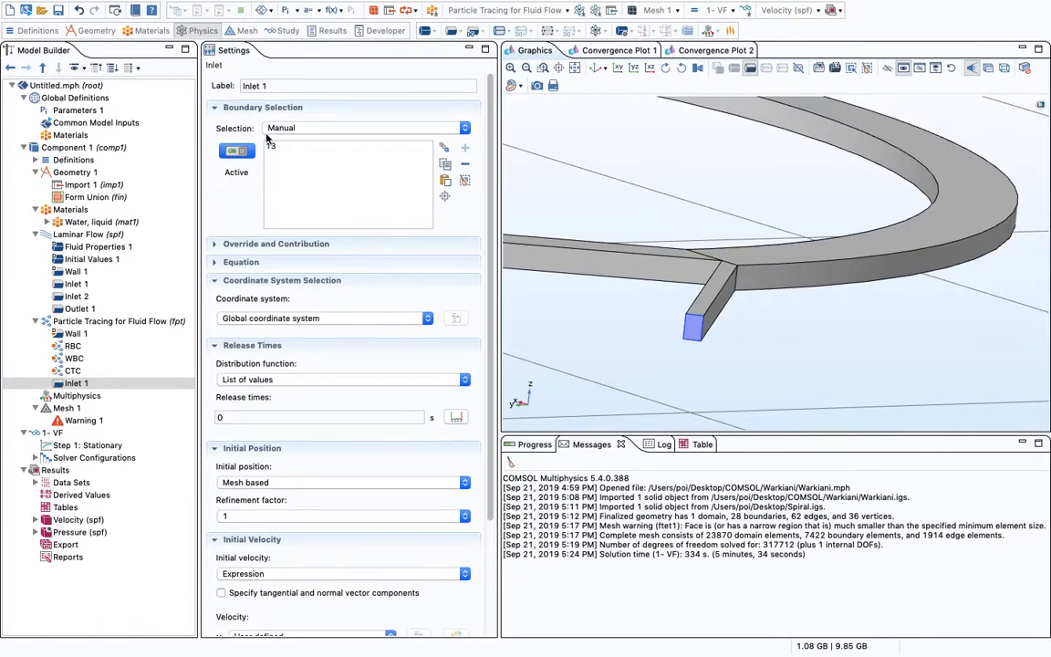
Step: Set the particle inlet's initial position to Projected plane grid, keeping 1 particle per release at time 0 s
click(228, 107)
click(227, 161)
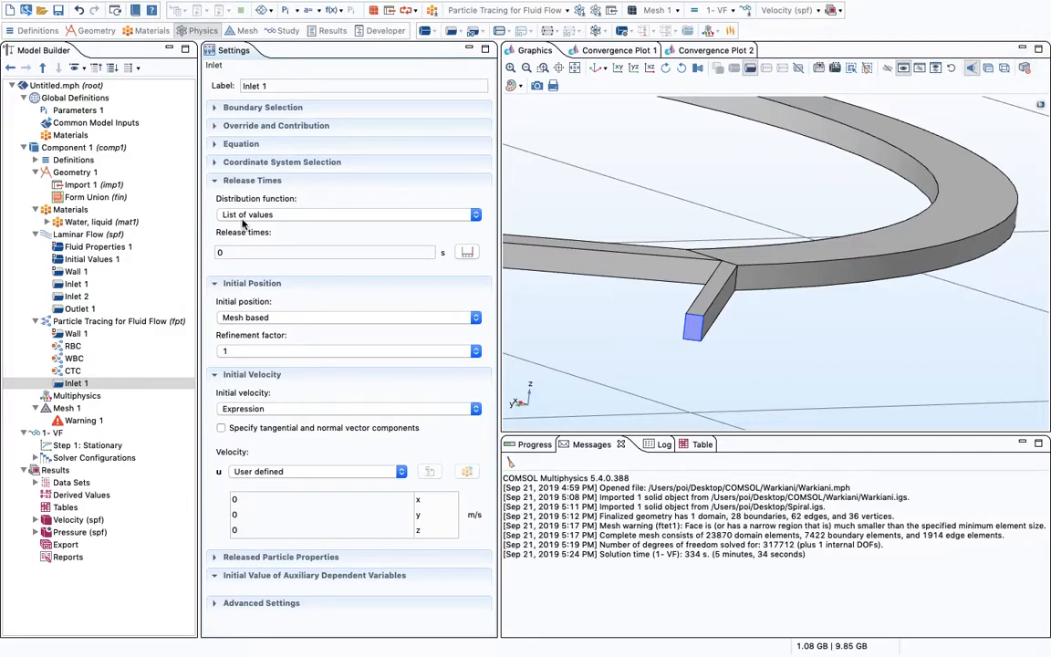
click(243, 318)
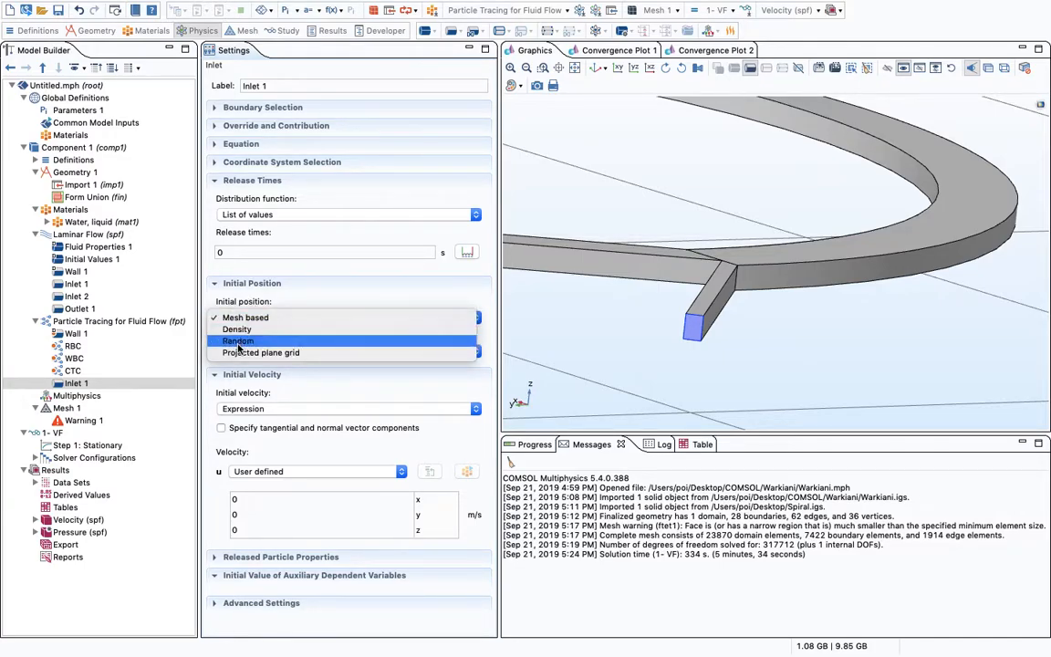
click(239, 354)
click(235, 316)
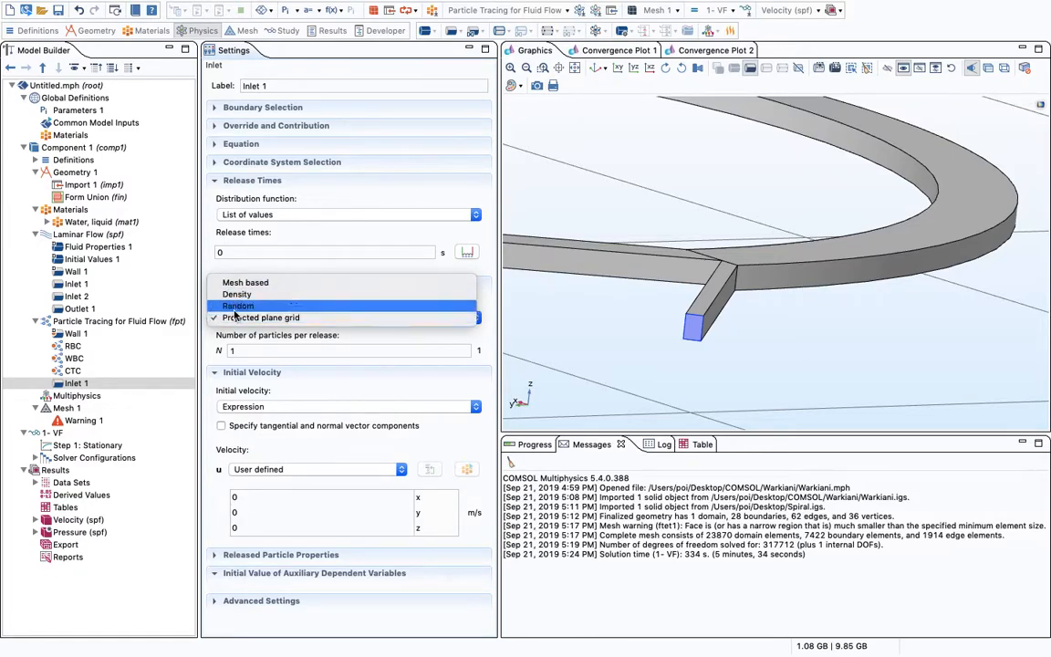
click(241, 349)
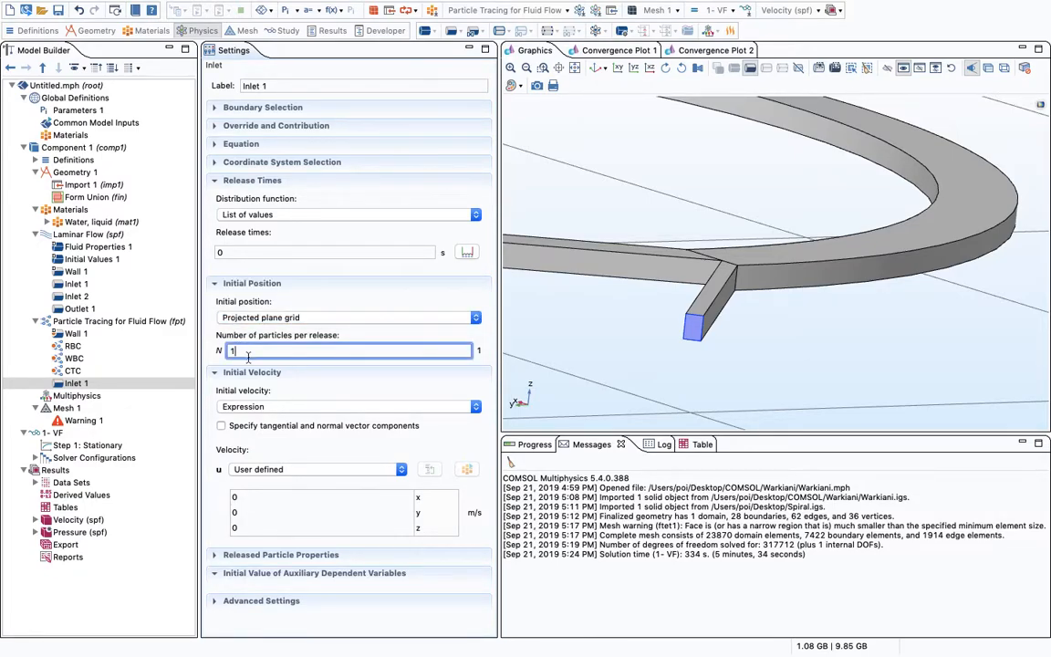
click(226, 251)
double_click(228, 350)
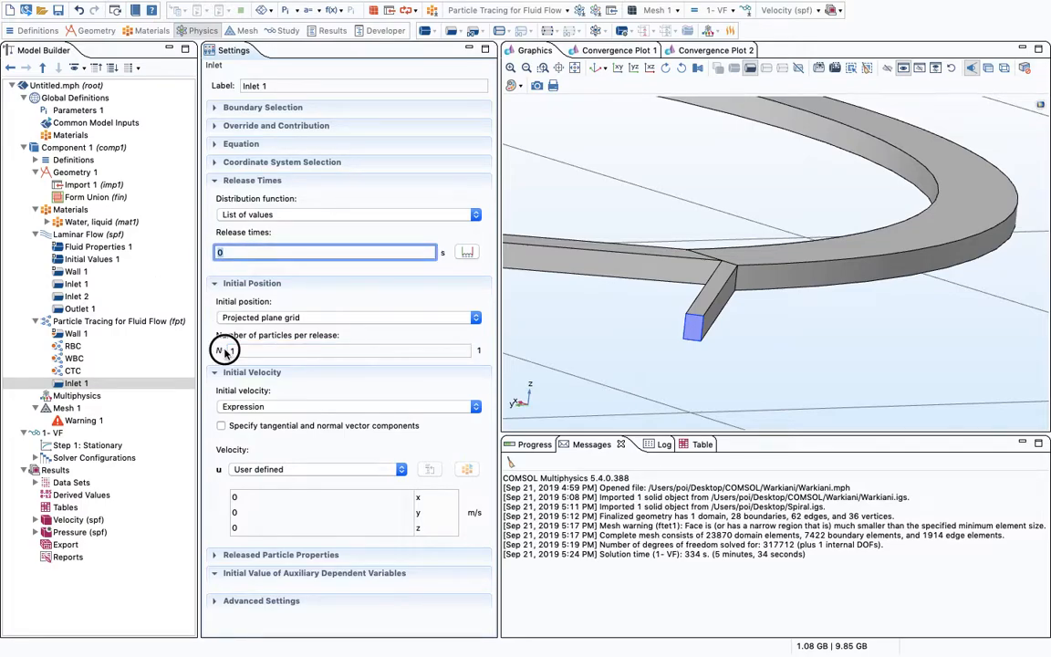
Step: Set the particle inlet's initial velocity to the expression Velocity field (spf) and its released particle properties to CTC
click(244, 407)
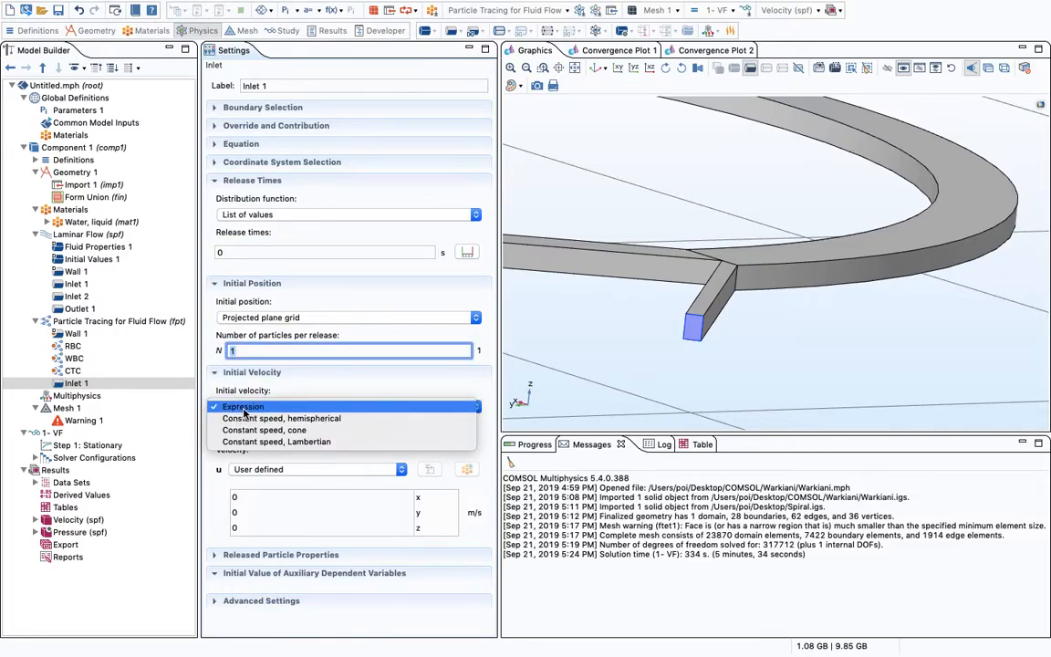
click(244, 407)
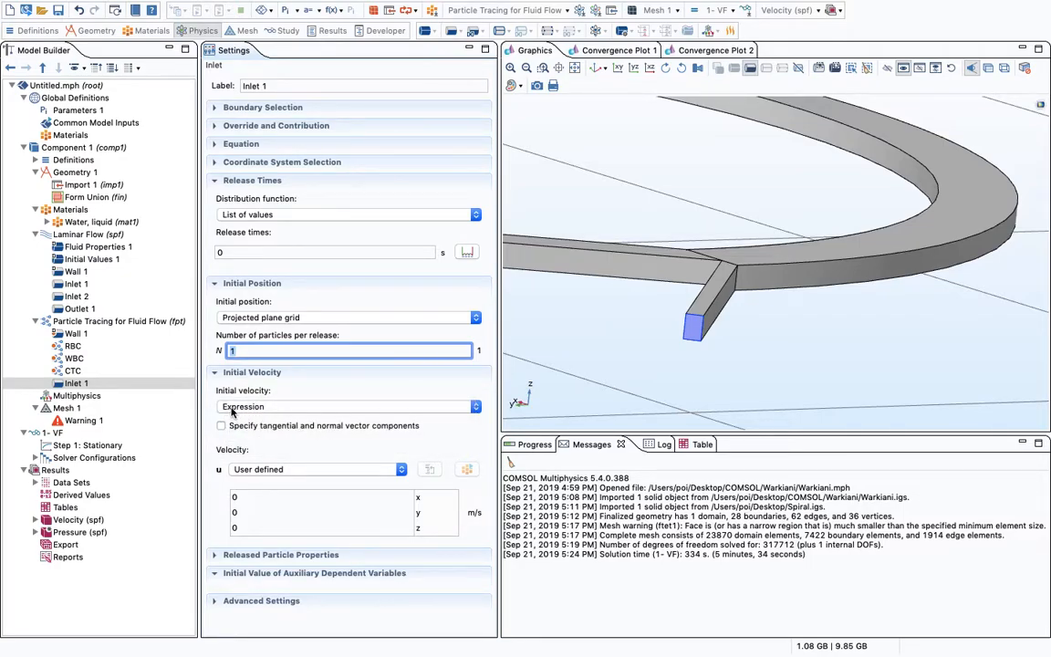
click(243, 469)
click(241, 459)
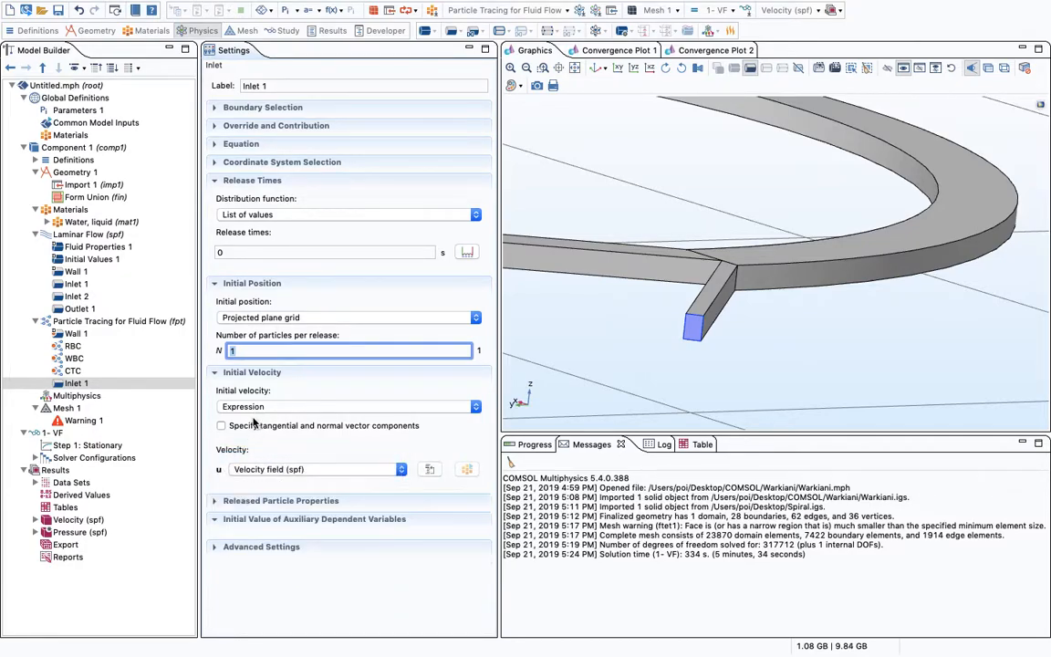
click(235, 502)
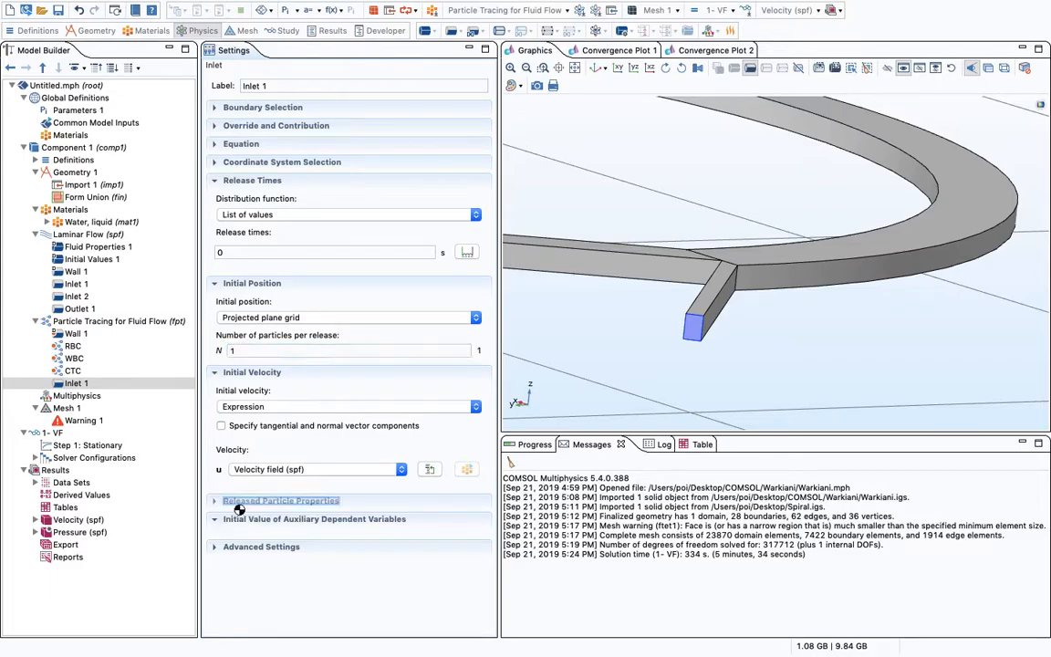
click(256, 536)
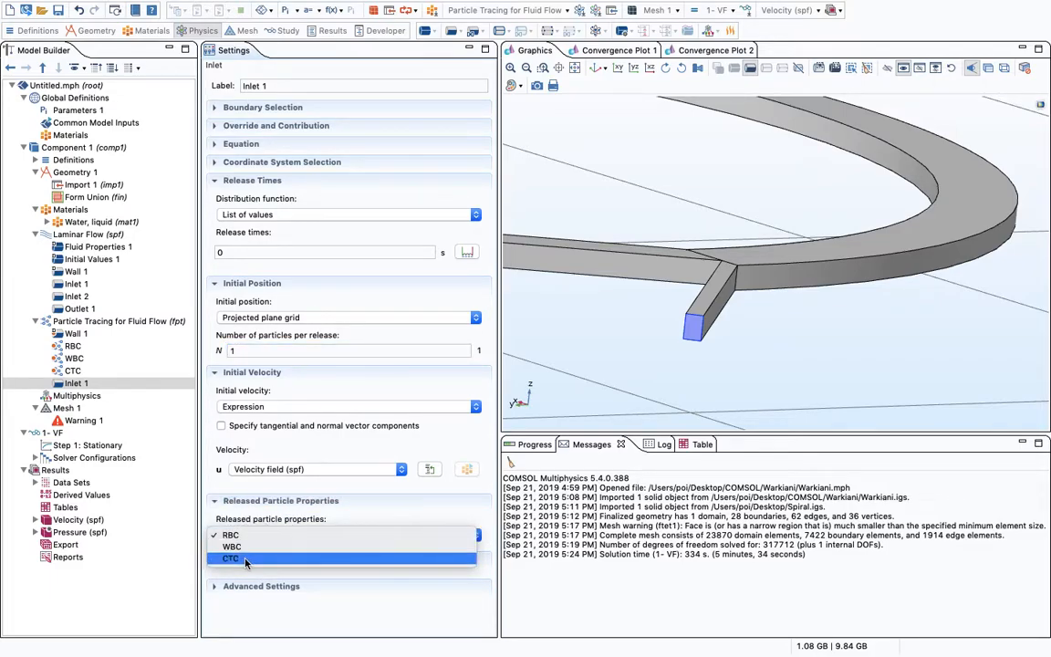
click(239, 558)
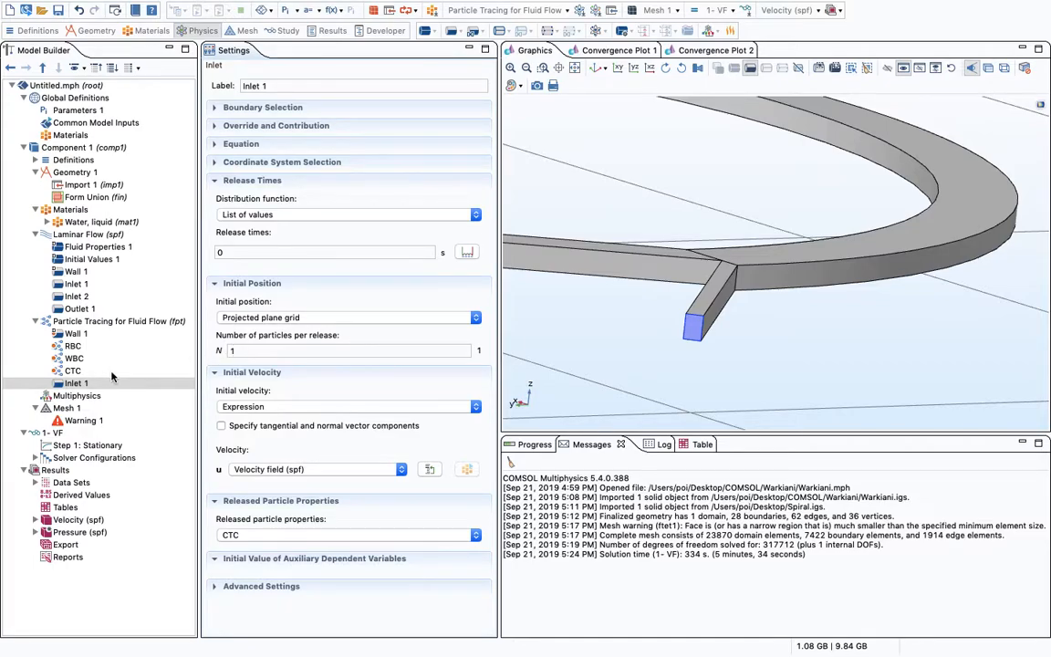
Step: Duplicate the CTC inlet and set the copy's release time to 0.01 s with 2 particles per release
right_click(76, 383)
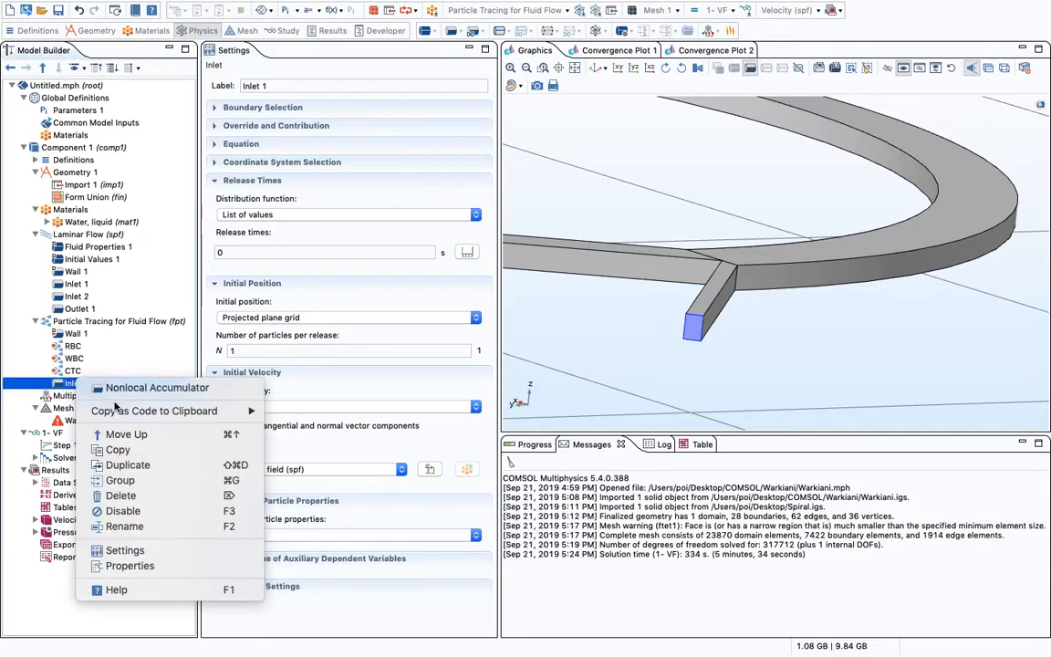
click(144, 464)
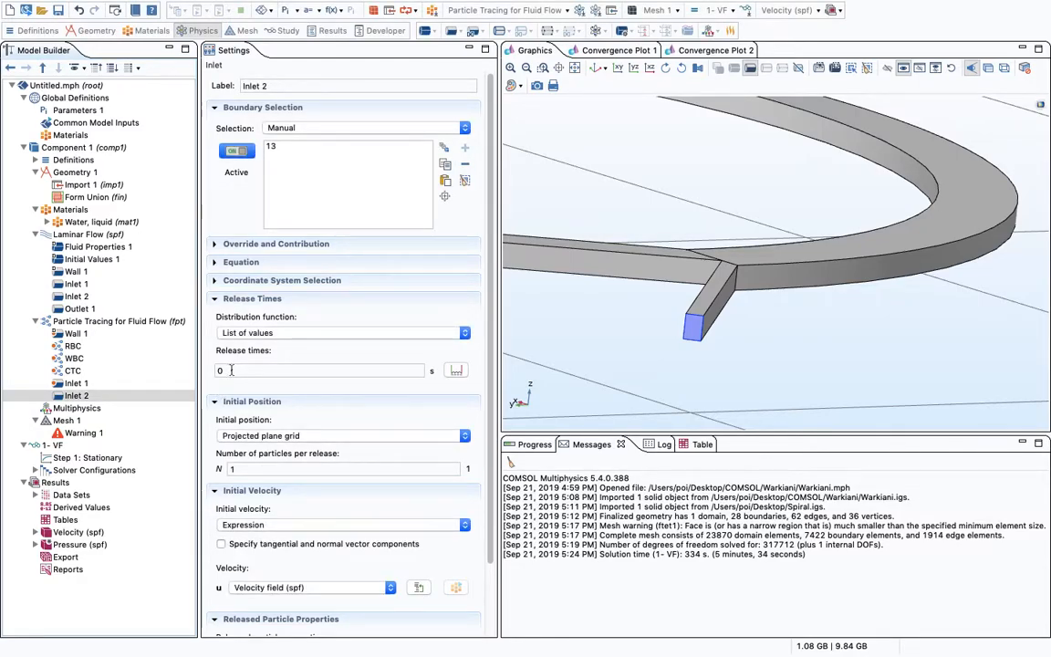
click(228, 370)
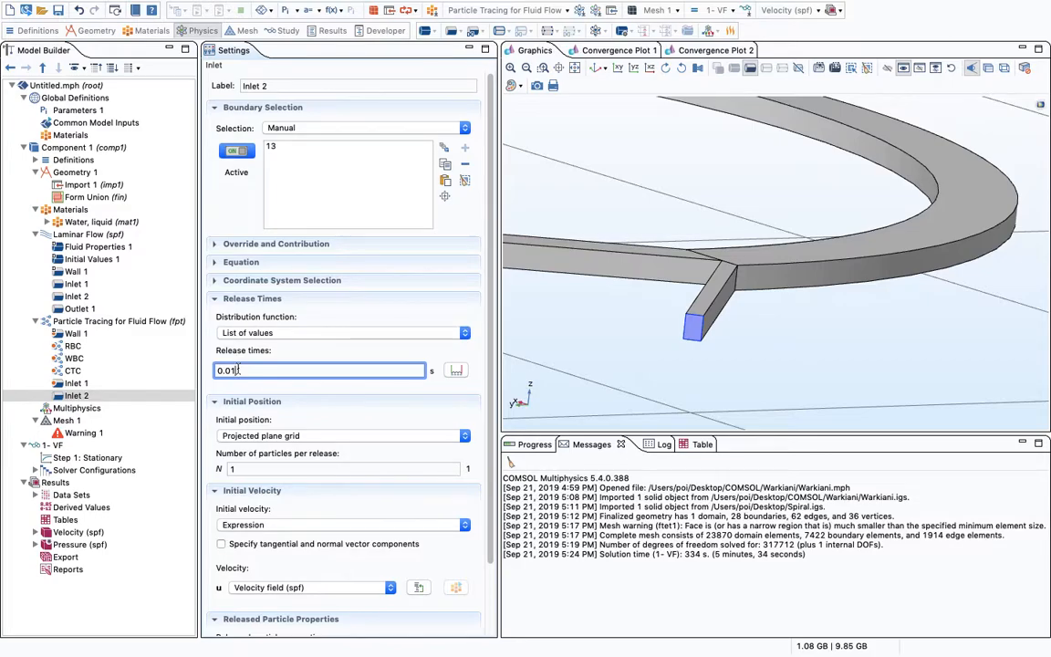
click(245, 470)
text(2)
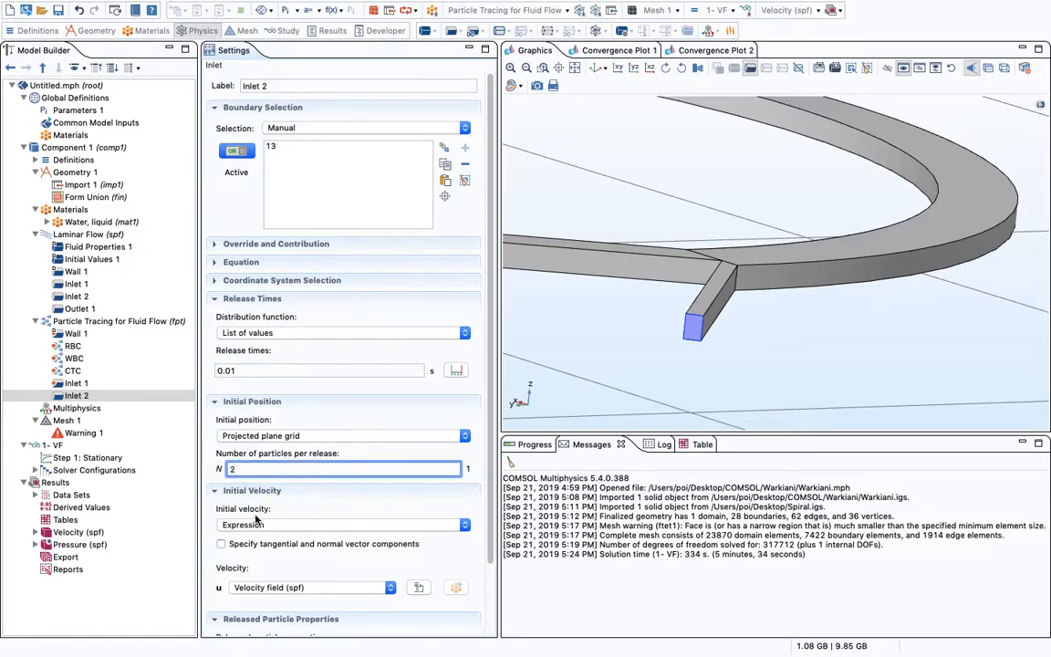
Step: Set the released particle properties of the second particle inlet to RBC
scroll(267, 508, down, 3)
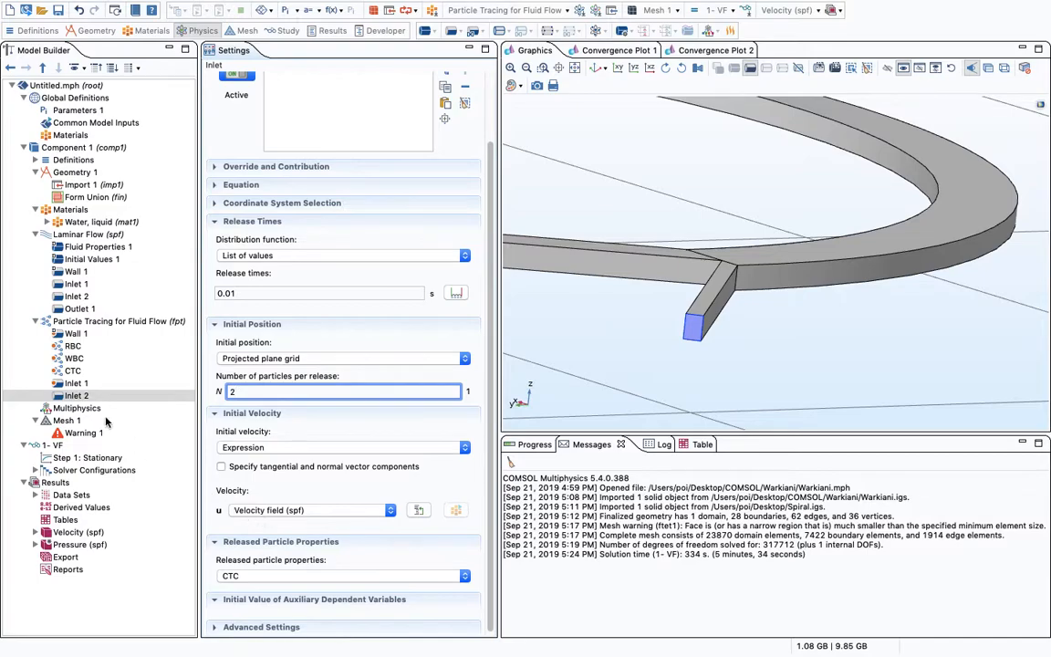
scroll(256, 467, down, 1)
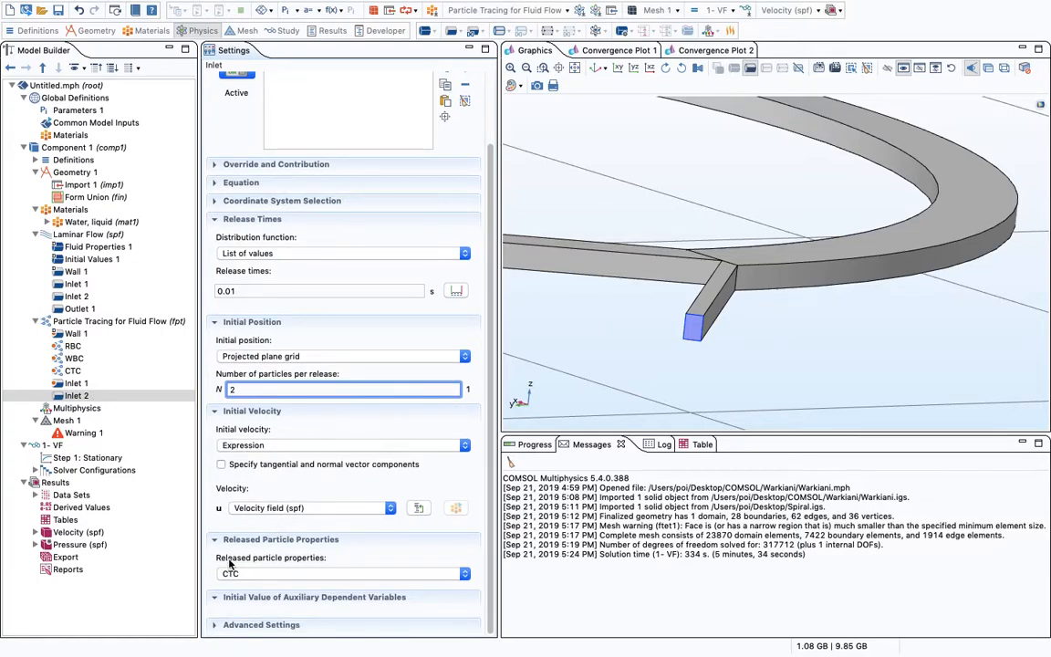
click(255, 574)
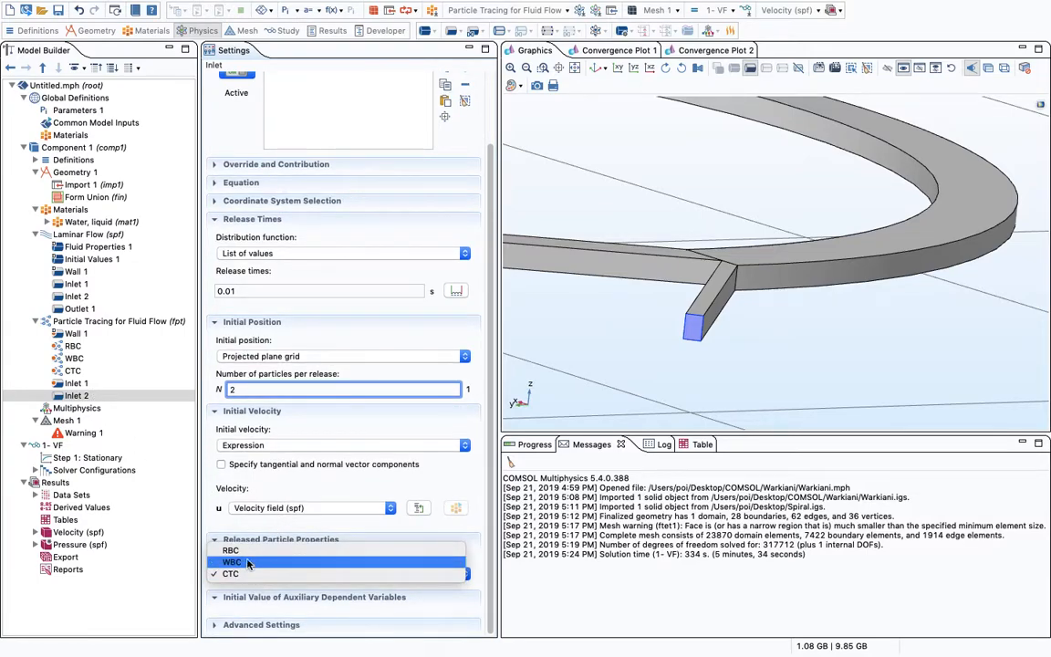
click(240, 550)
Step: Duplicate the RBC inlet and set the copy's release time to 0.02 s and its released particle properties to WBC
right_click(84, 396)
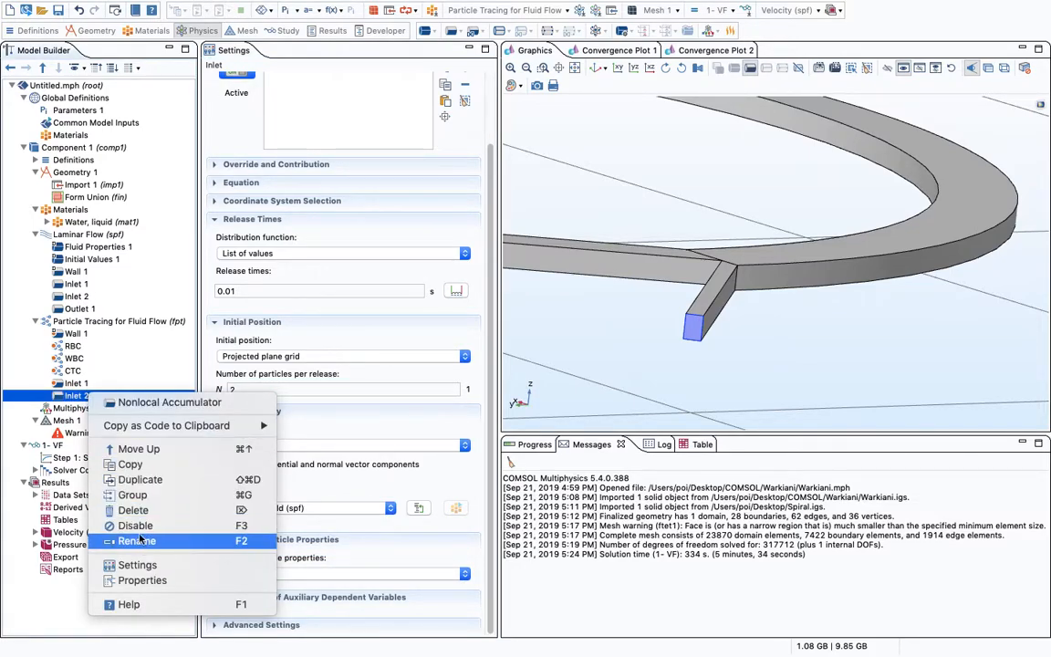
click(140, 479)
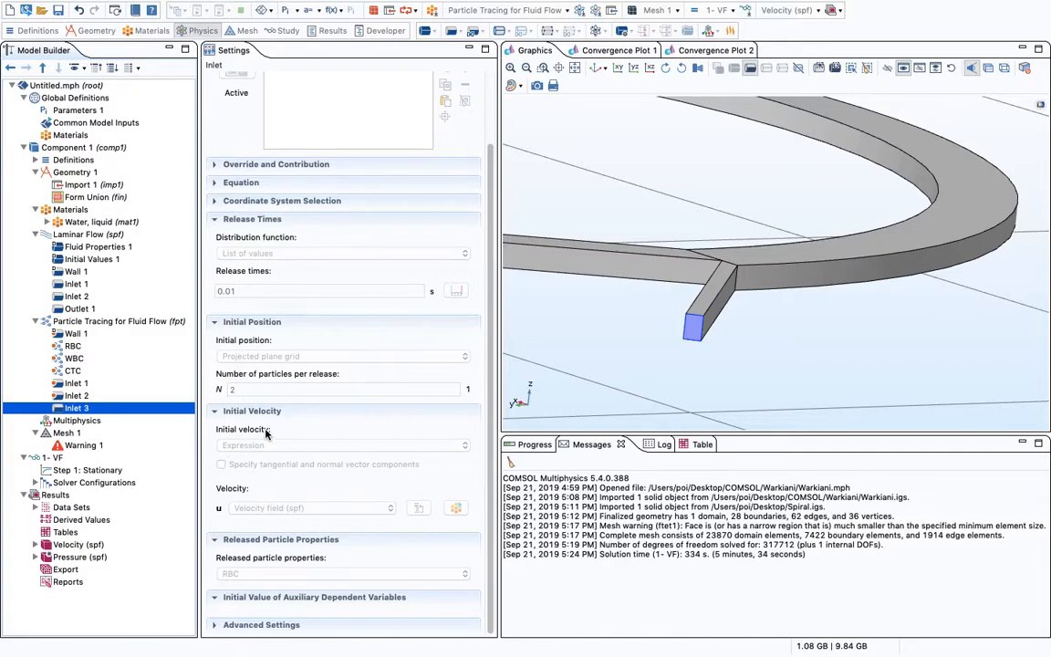
click(244, 291)
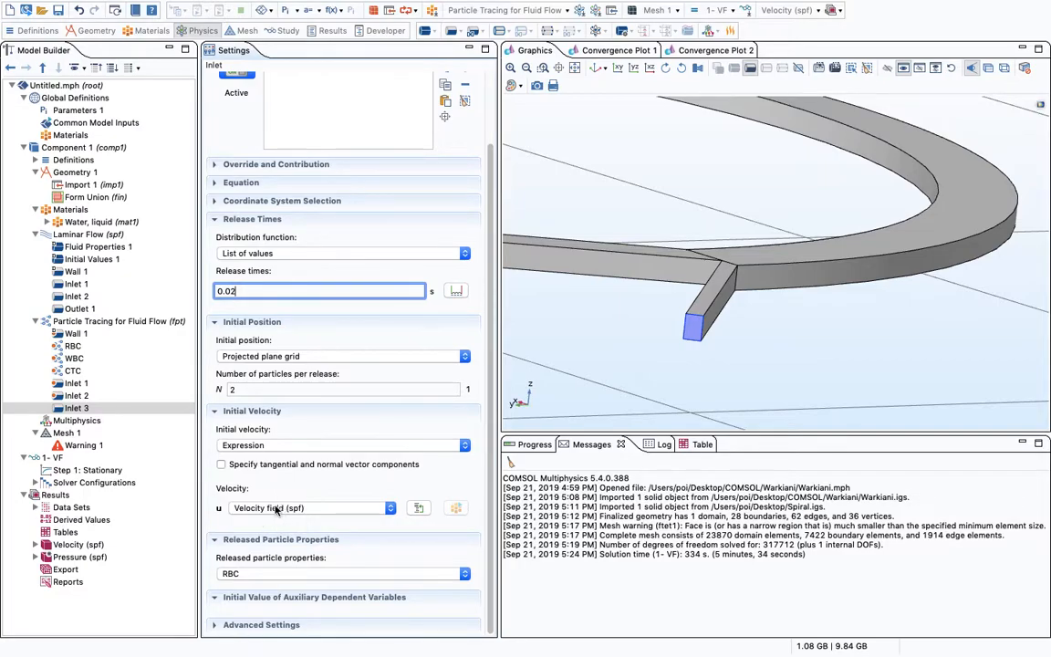
click(274, 573)
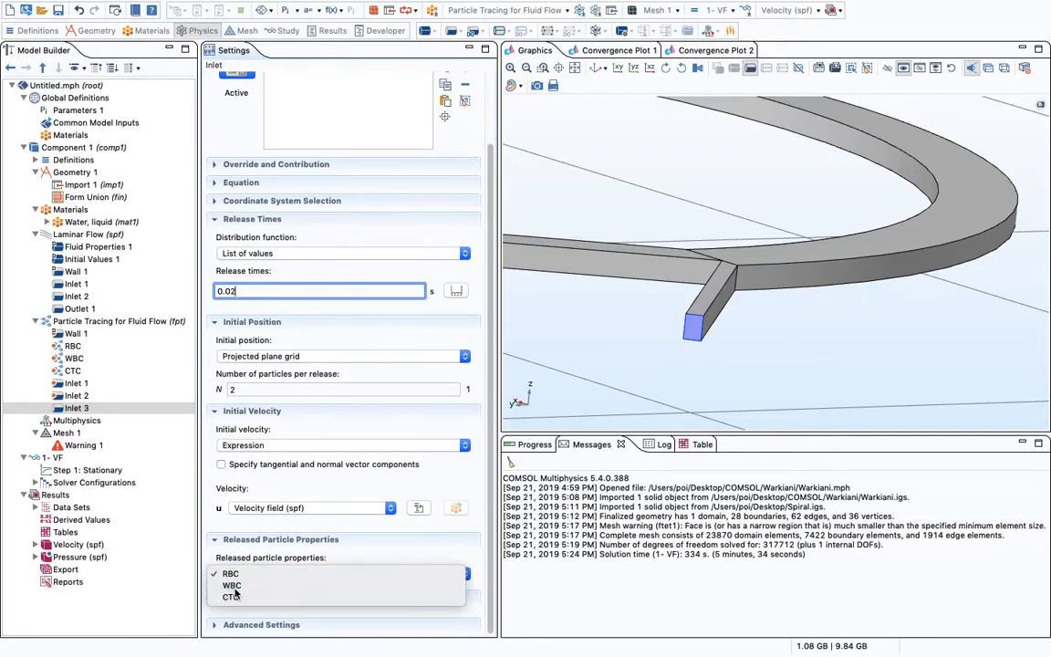
click(239, 537)
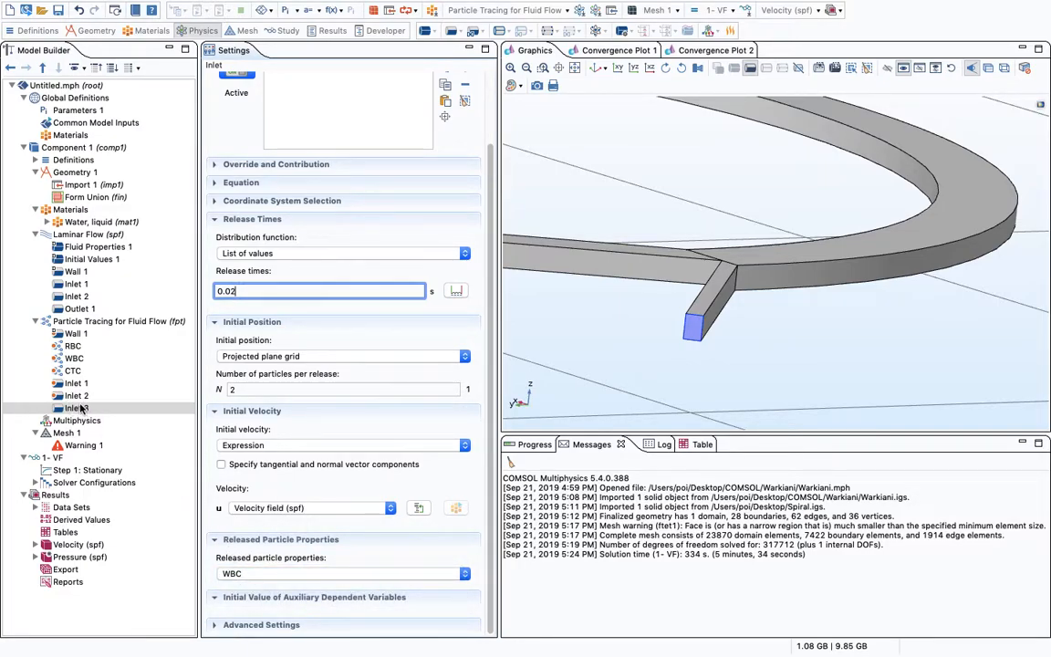
click(127, 408)
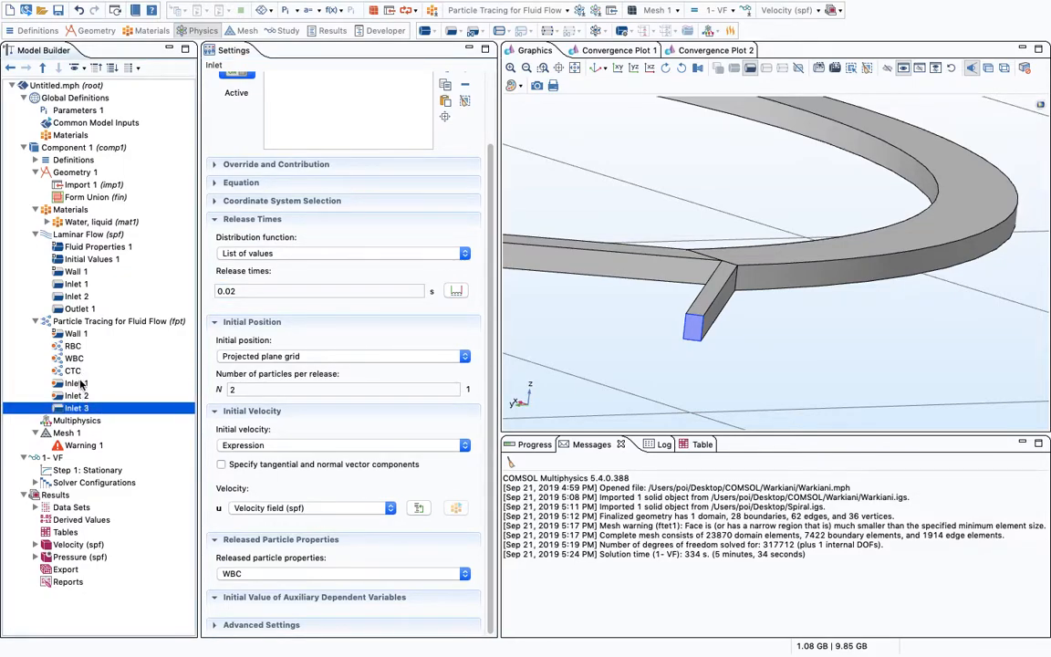
Step: Add a Drag Force node to the particle tracing interface and assign it to the whole spiral channel domain
right_click(92, 325)
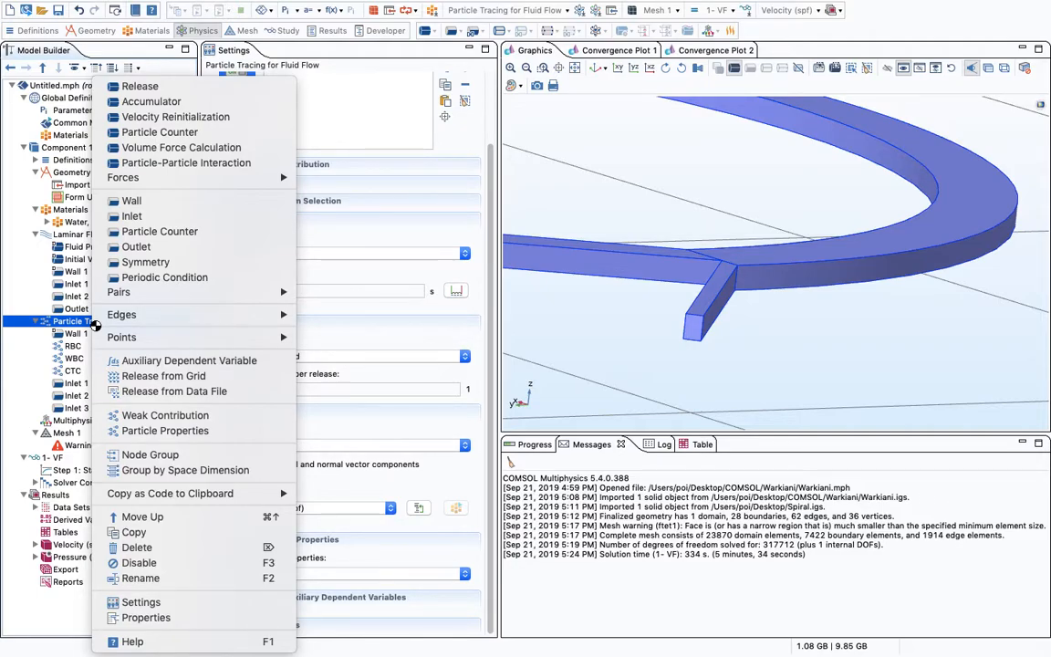
mouse_move(110, 321)
mouse_move(183, 184)
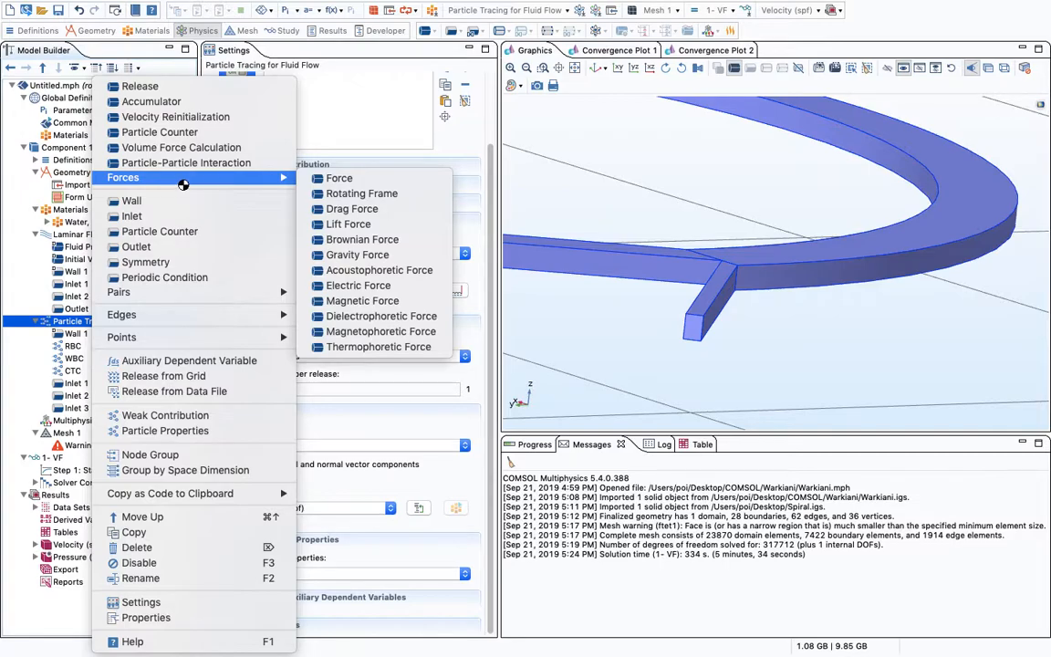
click(358, 209)
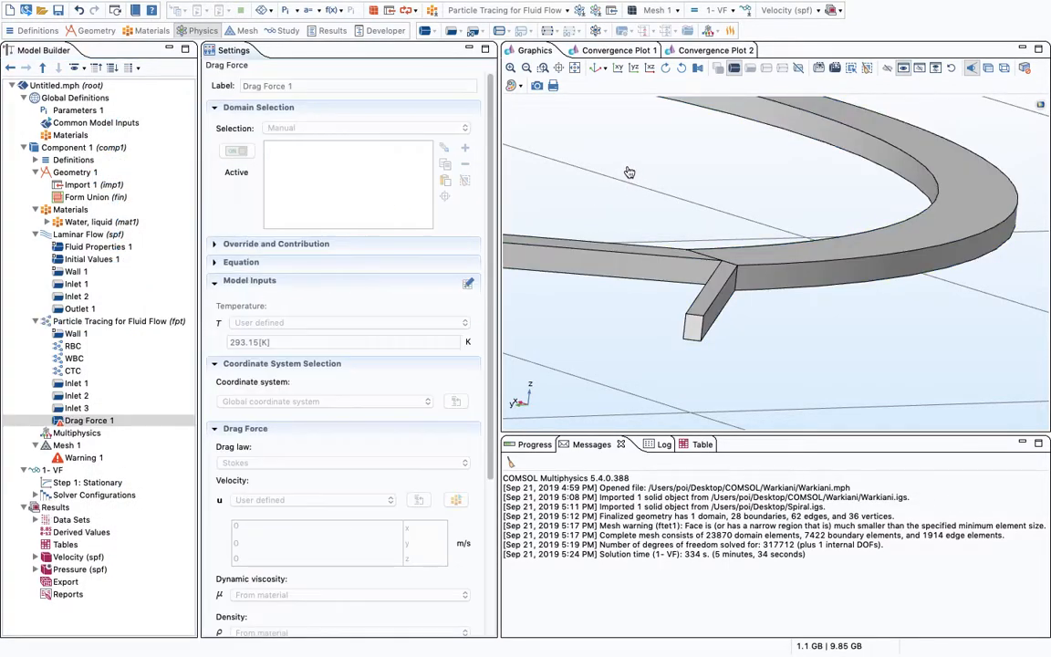
middle_drag(631, 174, 657, 364)
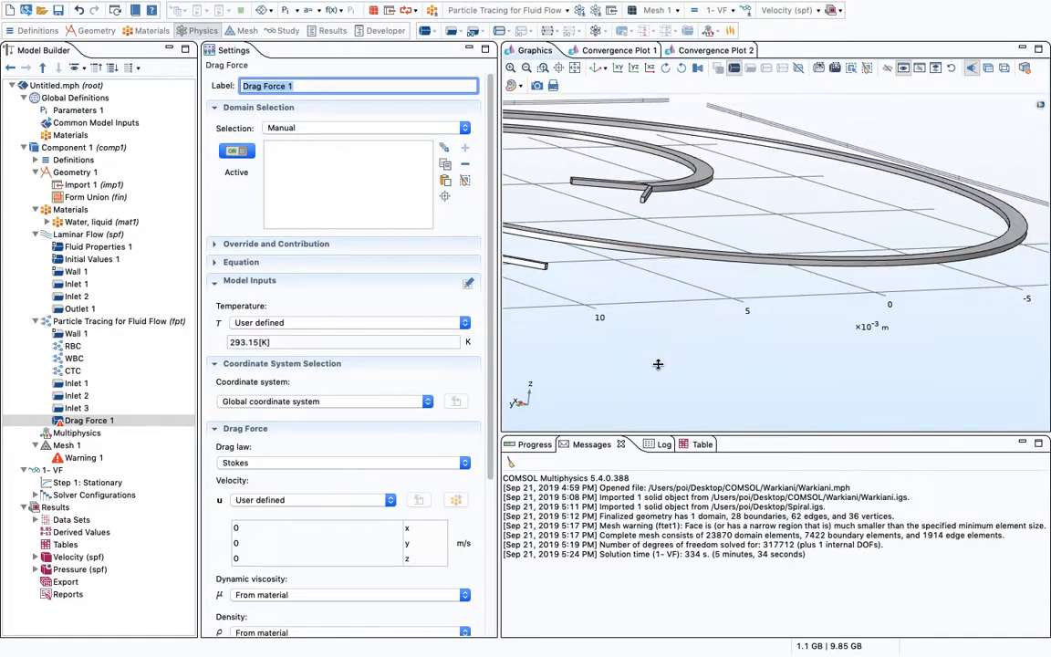
drag(670, 255, 613, 163)
click(594, 68)
drag(649, 237, 794, 356)
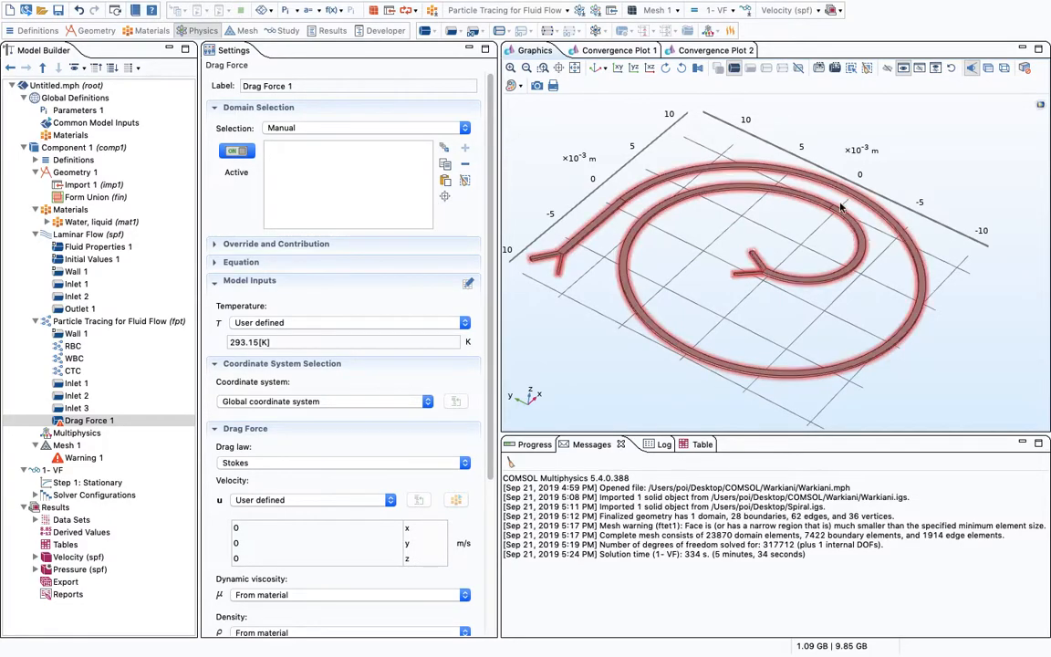
click(573, 223)
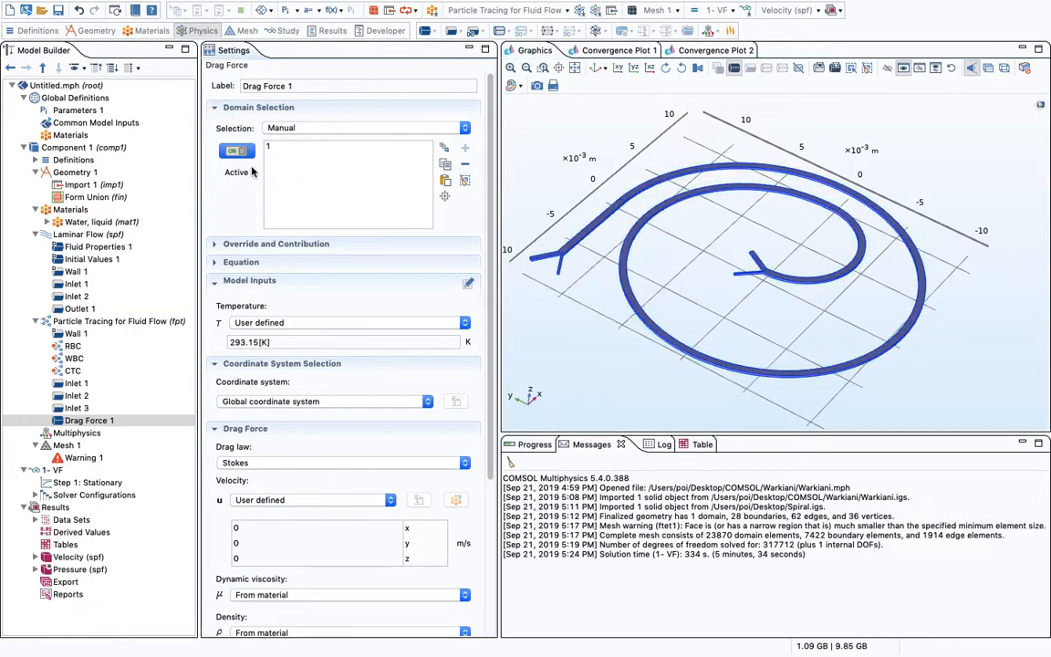
Step: Set the drag force's velocity to Velocity field (spf) and dynamic viscosity to Dynamic viscosity (spf/fp1), and include wall corrections
click(240, 109)
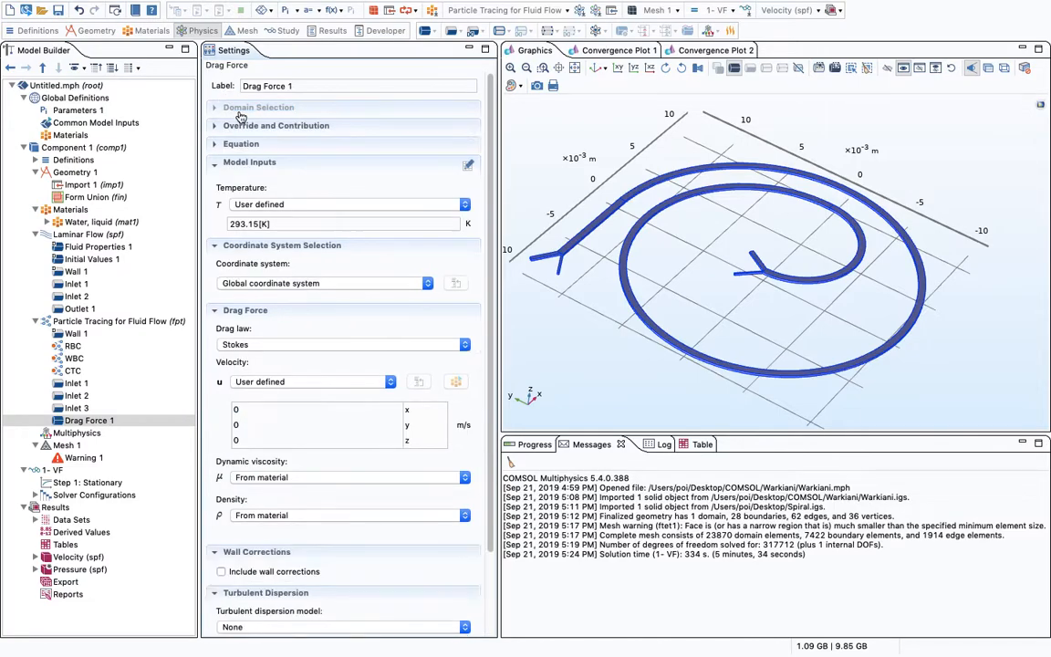
click(241, 163)
click(242, 186)
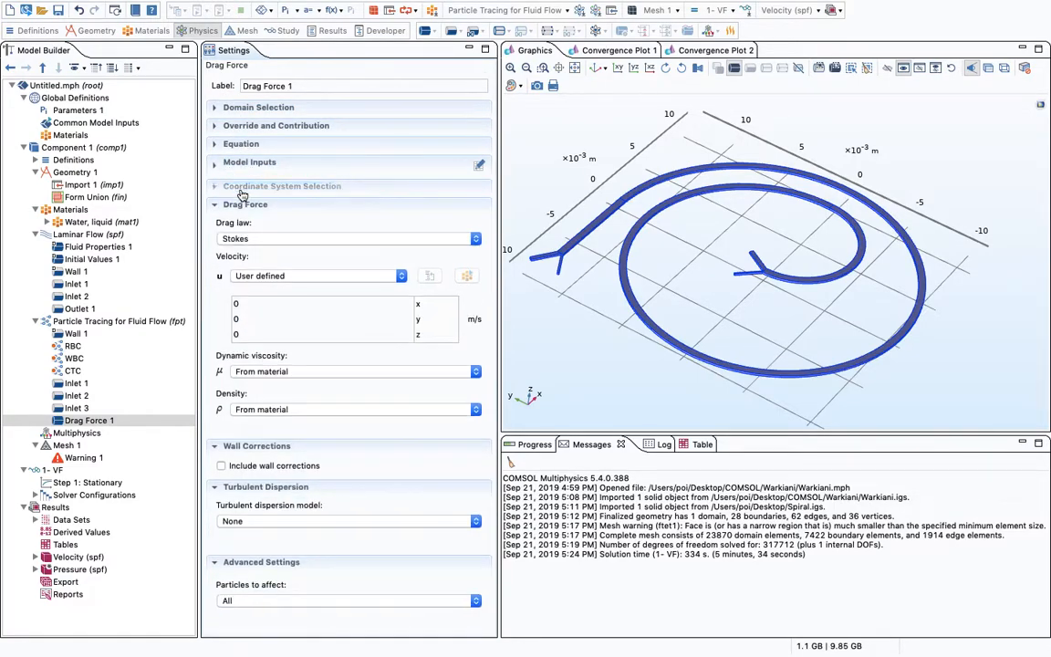
click(253, 277)
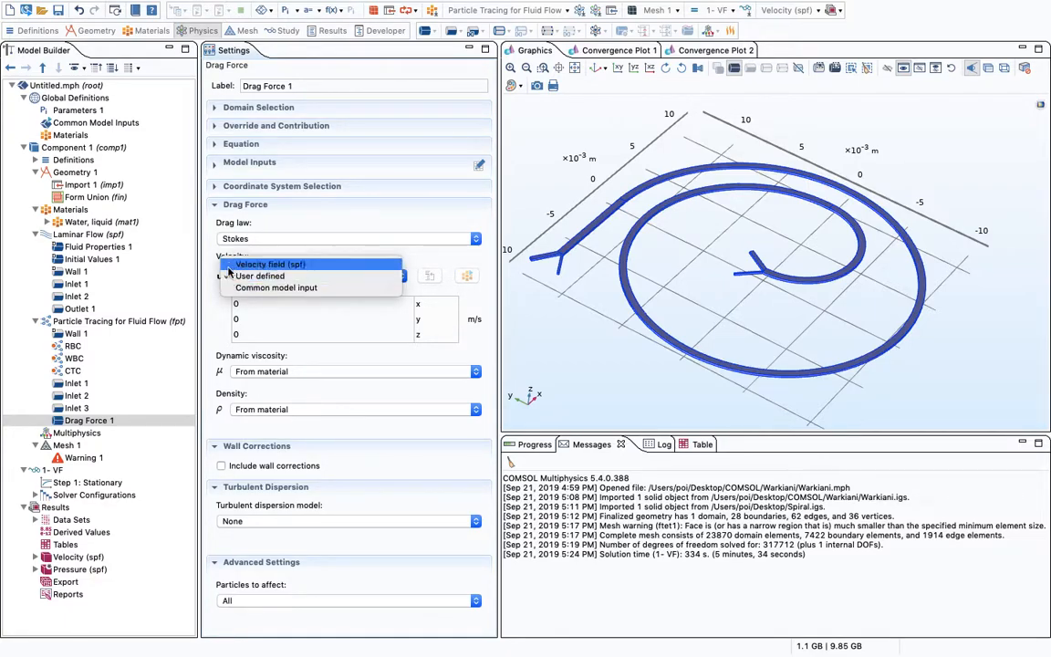
click(279, 266)
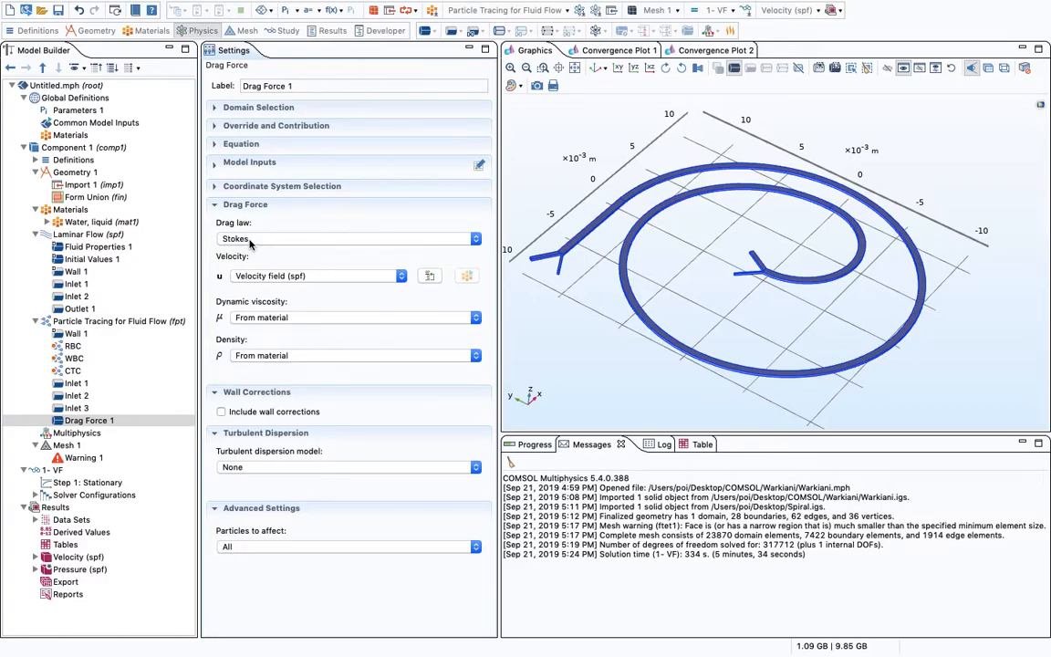
click(241, 321)
click(239, 330)
click(222, 412)
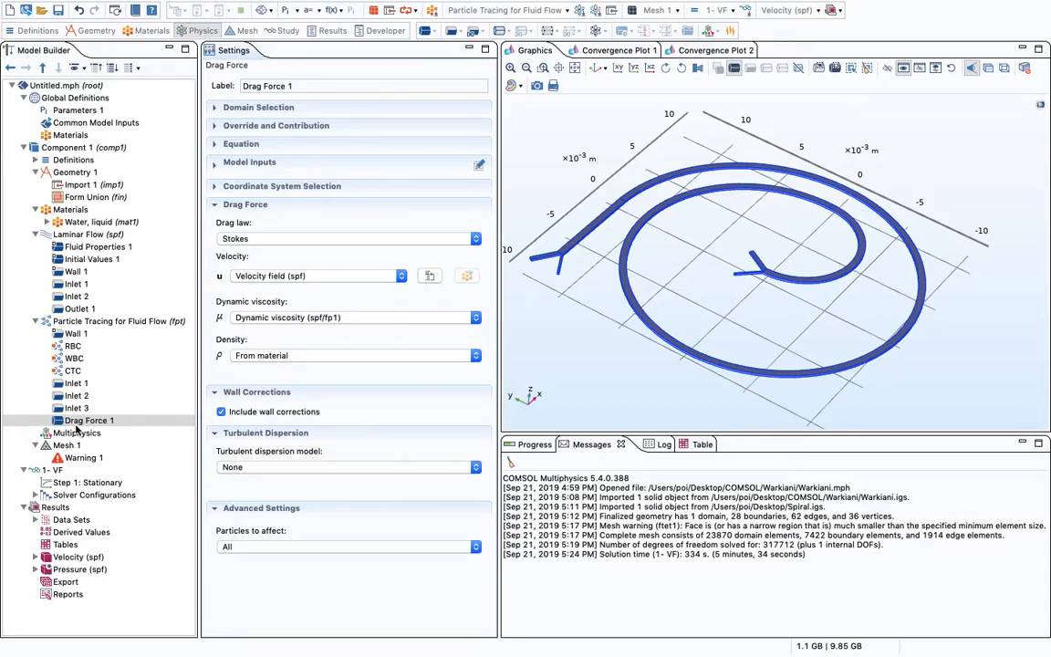
Step: Add a Lift Force node to the particle tracing interface and assign it to the whole spiral channel domain
right_click(92, 323)
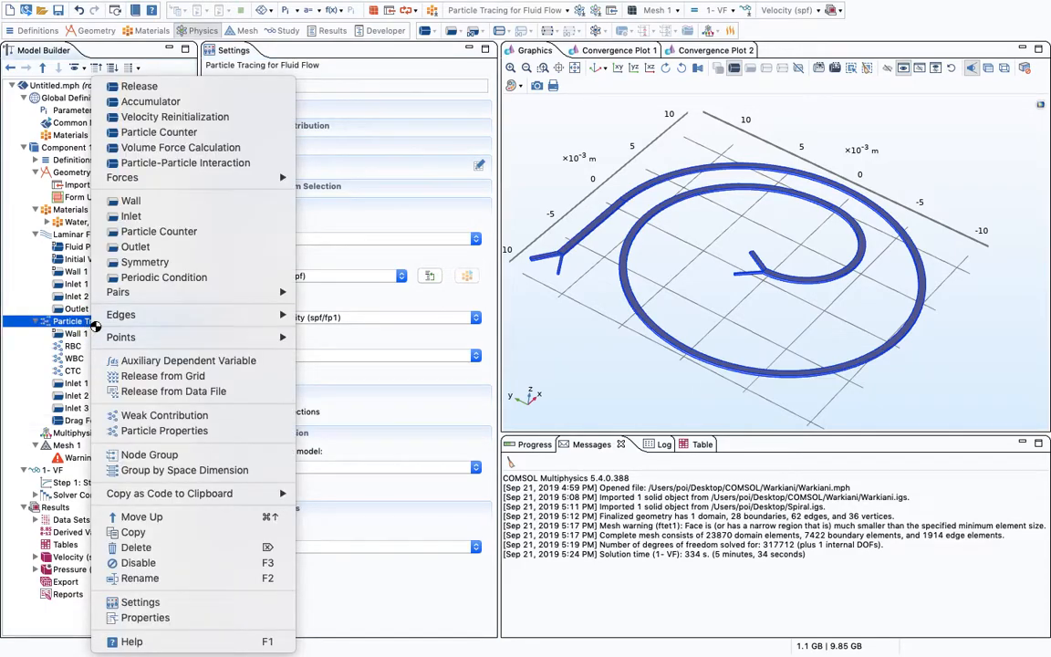
mouse_move(146, 177)
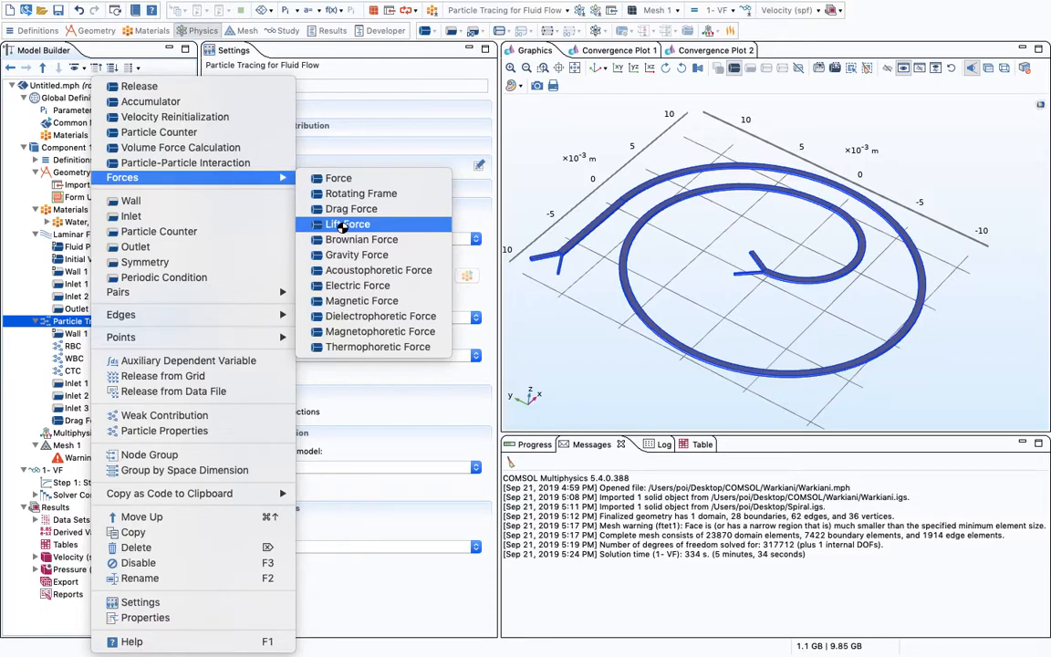
click(339, 224)
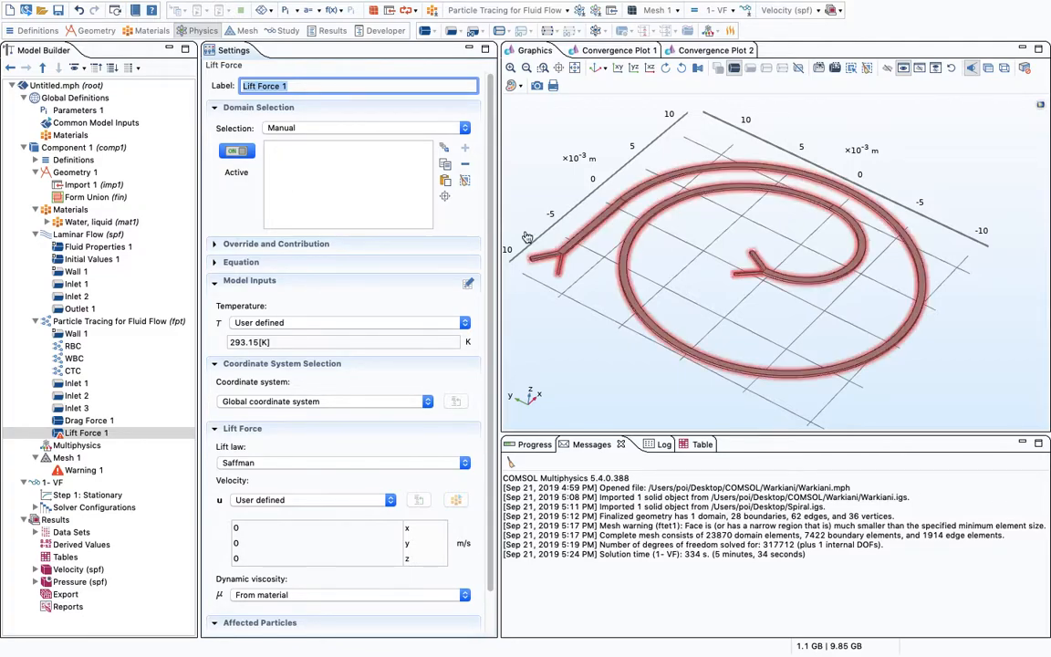
click(594, 231)
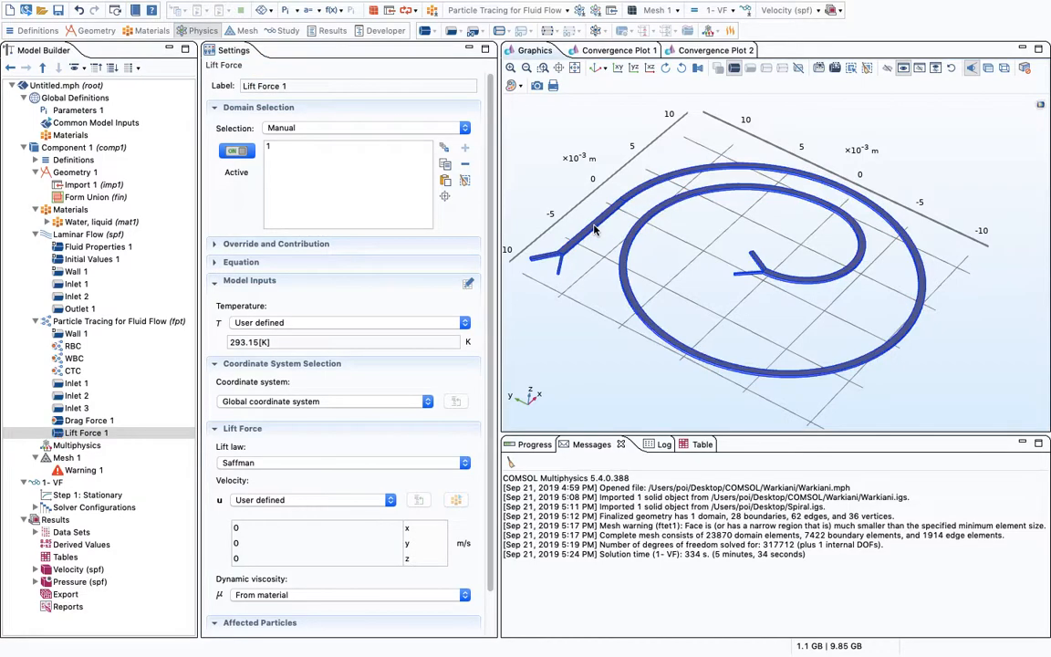
Step: Set the lift law of the lift force to Wall induced
click(245, 107)
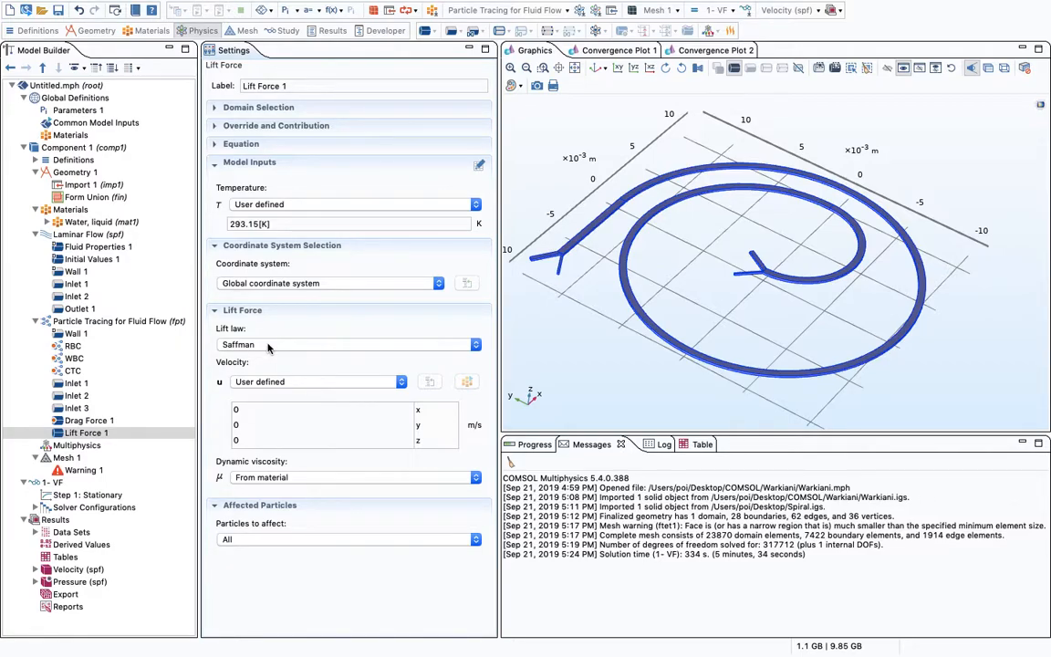
click(268, 345)
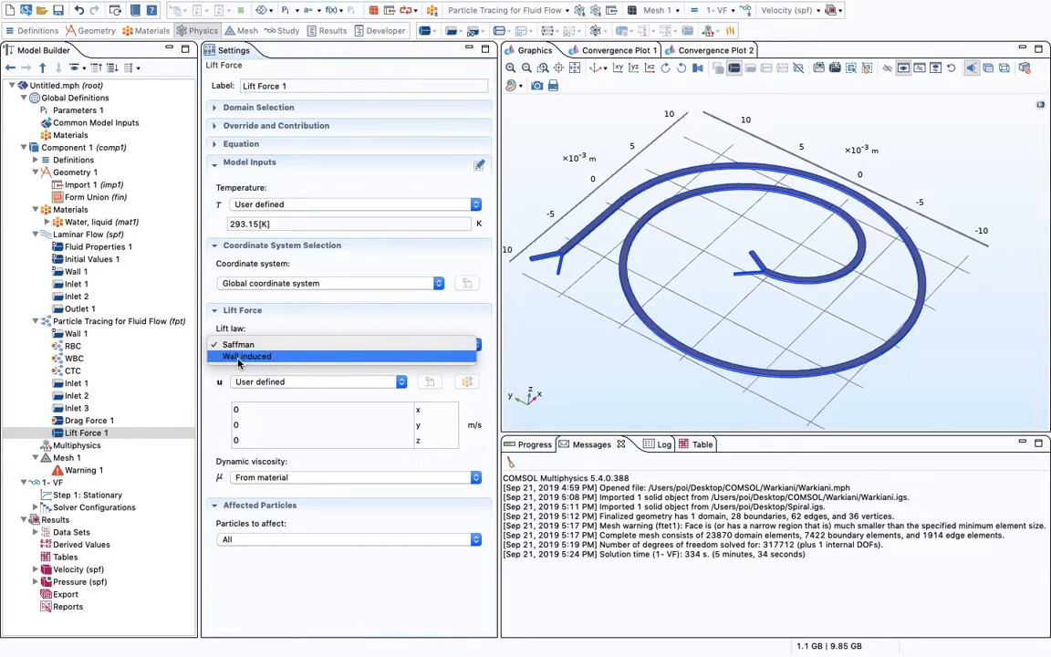
click(239, 357)
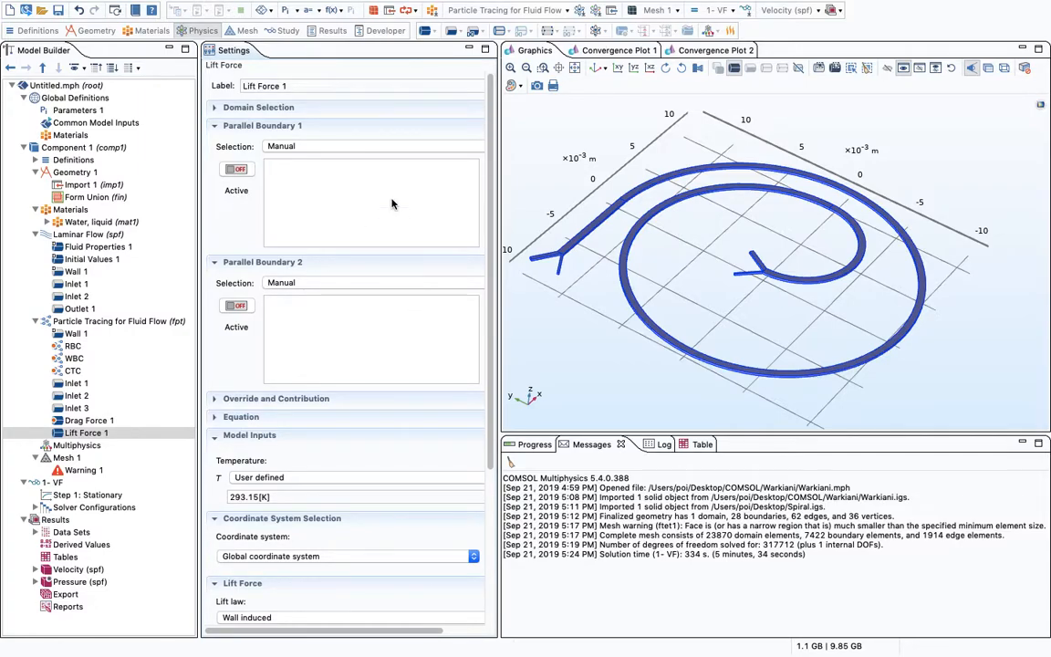
Step: Assign the top faces of the outer forked end and its straight channel section, boundaries 4 and 11, to Parallel Boundary 1
click(237, 170)
mouse_move(558, 409)
mouse_down()
mouse_move(558, 392)
mouse_move(542, 395)
mouse_up()
middle_drag(585, 308, 574, 180)
right_drag(591, 260, 706, 243)
middle_drag(698, 294, 736, 335)
click(611, 265)
click(655, 232)
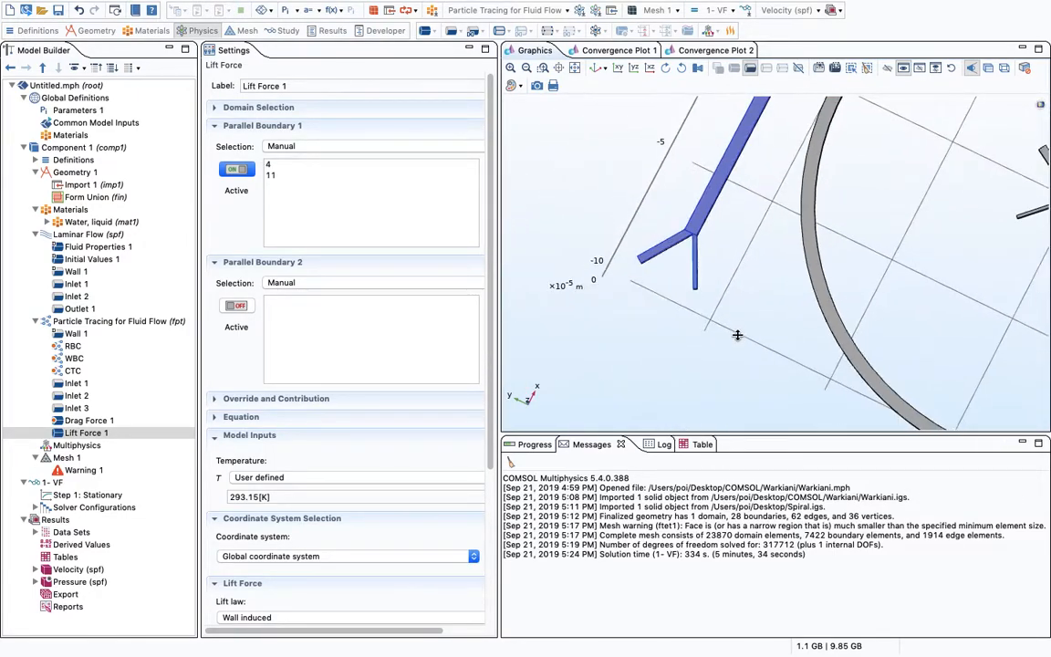
Step: Add the top faces of the curved channel and the inner forked end, boundaries 16, 20 and 24, to Parallel Boundary 1
right_drag(801, 205, 670, 369)
right_drag(682, 266, 635, 371)
click(623, 306)
right_drag(808, 369, 653, 358)
right_drag(723, 308, 647, 301)
click(805, 266)
middle_drag(682, 330, 687, 365)
right_drag(697, 407, 675, 328)
mouse_move(664, 343)
middle_down()
mouse_move(652, 239)
mouse_move(667, 363)
middle_up()
click(602, 259)
right_drag(709, 312, 737, 316)
middle_drag(683, 285, 681, 324)
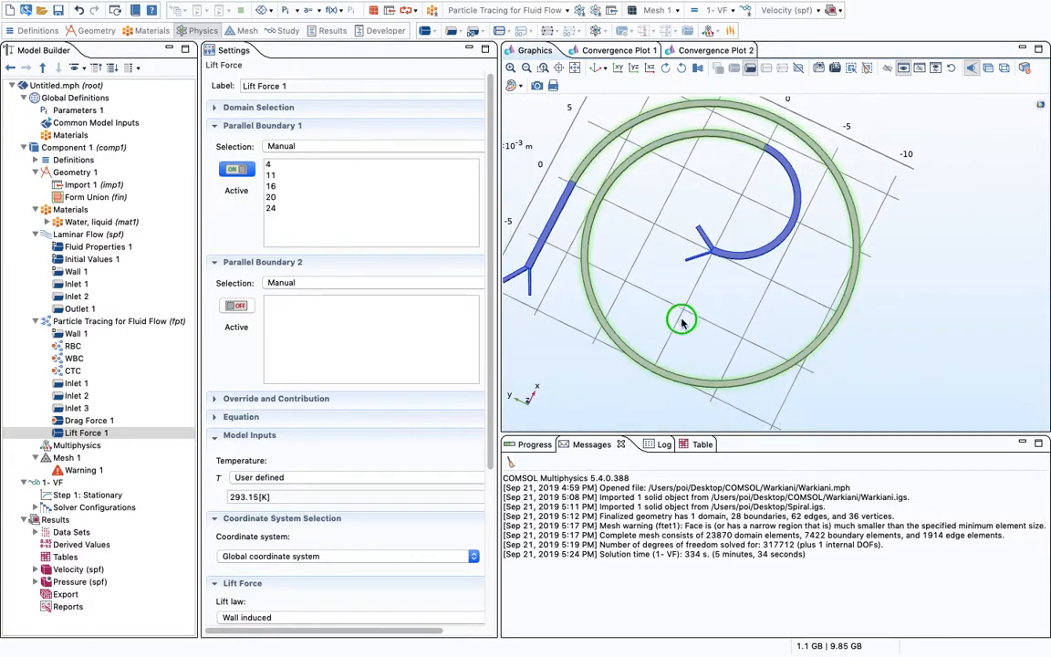
right_drag(608, 287, 671, 292)
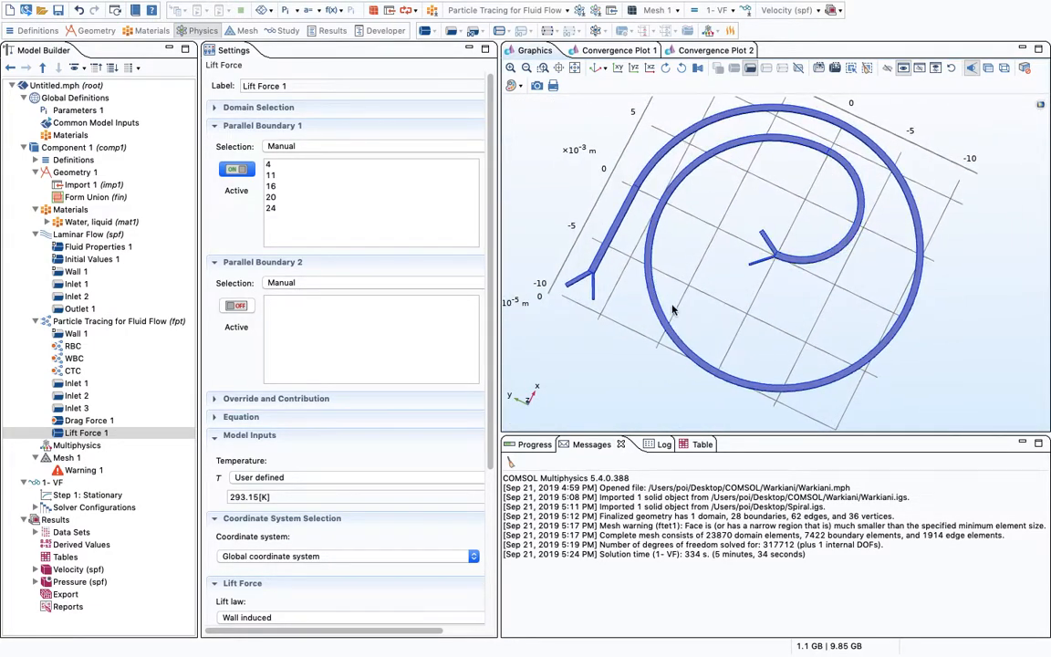
click(237, 170)
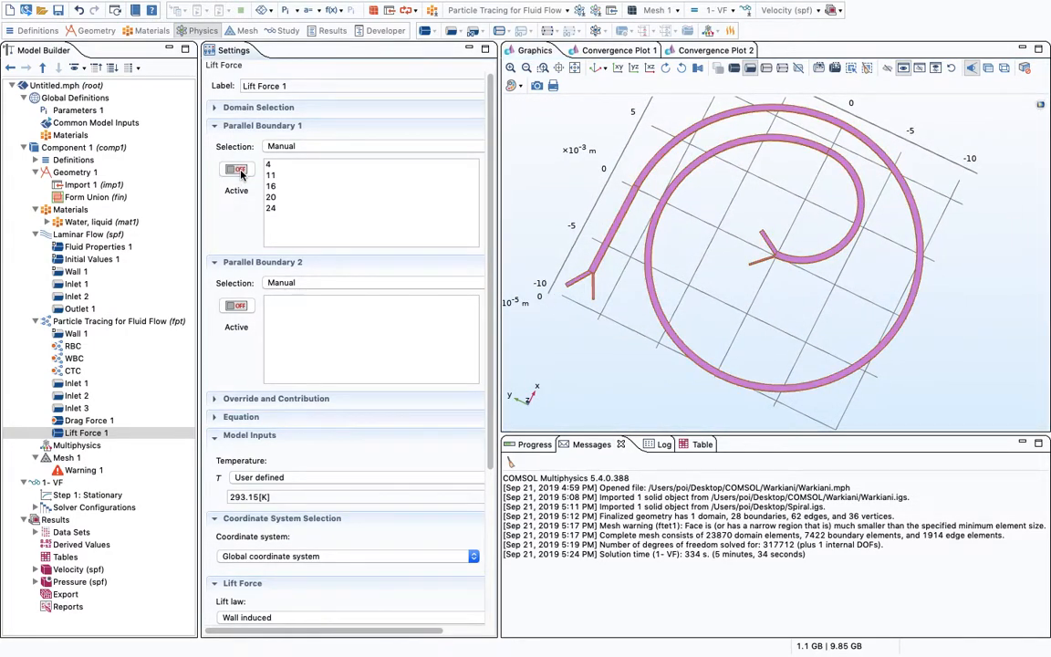
Step: Assign the bottom faces along the entire channel, boundaries 3, 10, 15, 19 and 23, to Parallel Boundary 2
click(236, 306)
drag(609, 373, 653, 161)
scroll(602, 173, up, 5)
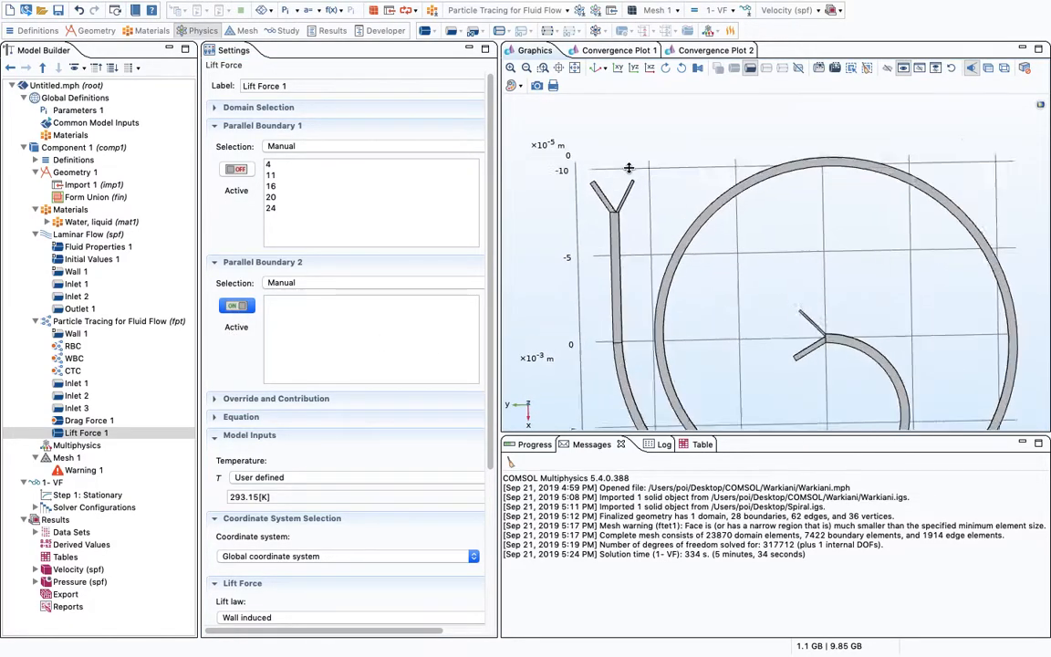
click(591, 187)
click(602, 219)
right_drag(620, 257, 615, 143)
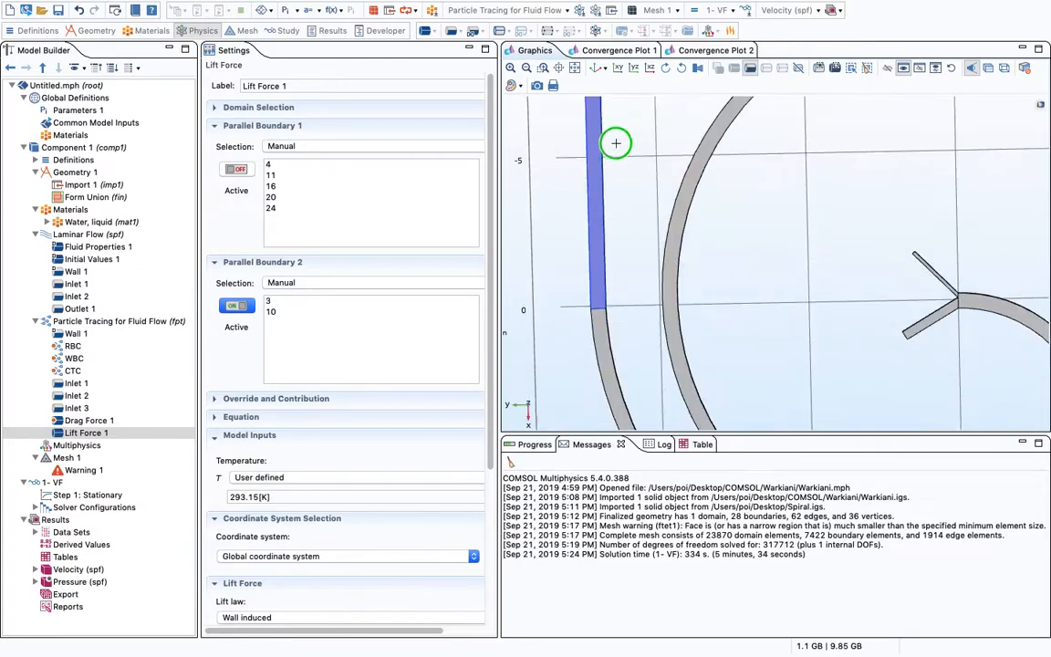
click(609, 327)
right_drag(716, 276, 572, 398)
right_drag(757, 413, 687, 274)
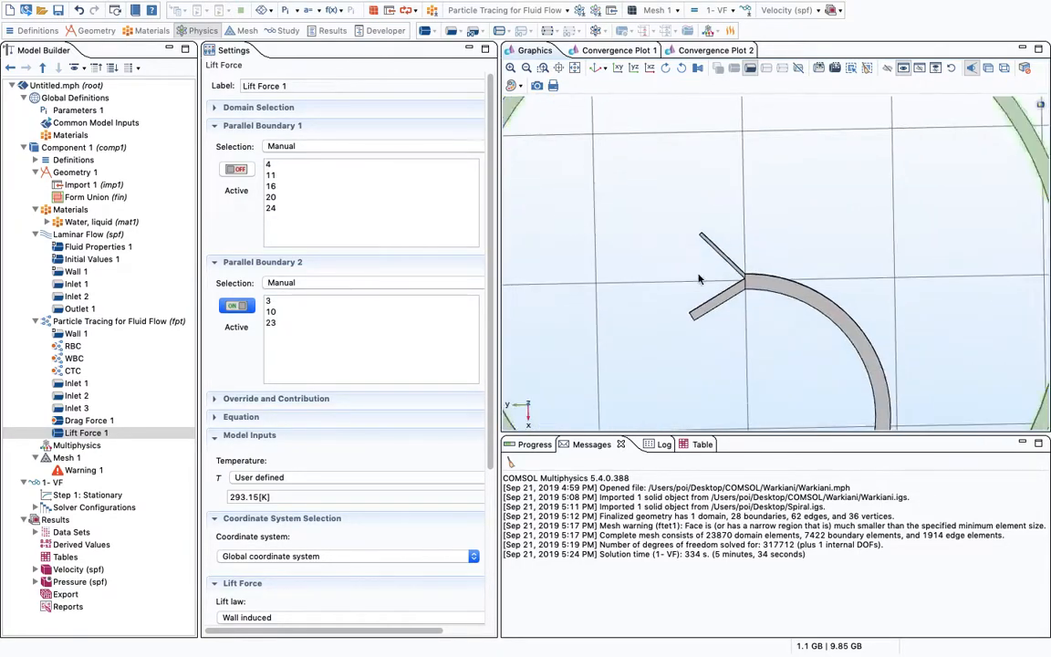
click(759, 288)
click(723, 302)
scroll(792, 204, down, 8)
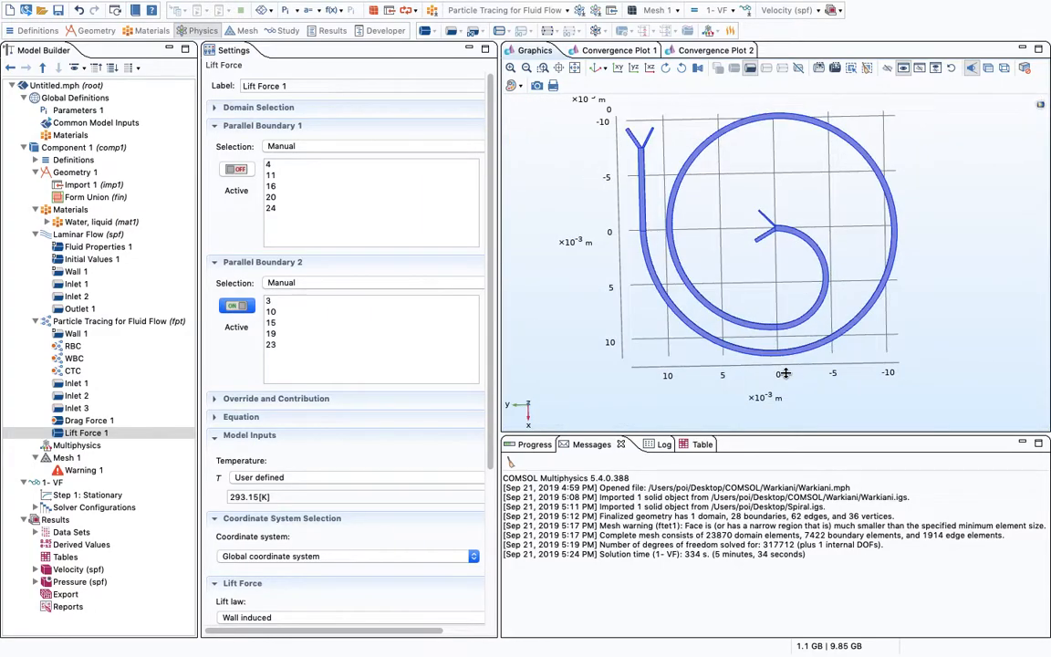
click(237, 306)
Step: Set the lift force's velocity to Velocity field (spf) and its dynamic viscosity to Dynamic viscosity (spf/fp1)
click(219, 262)
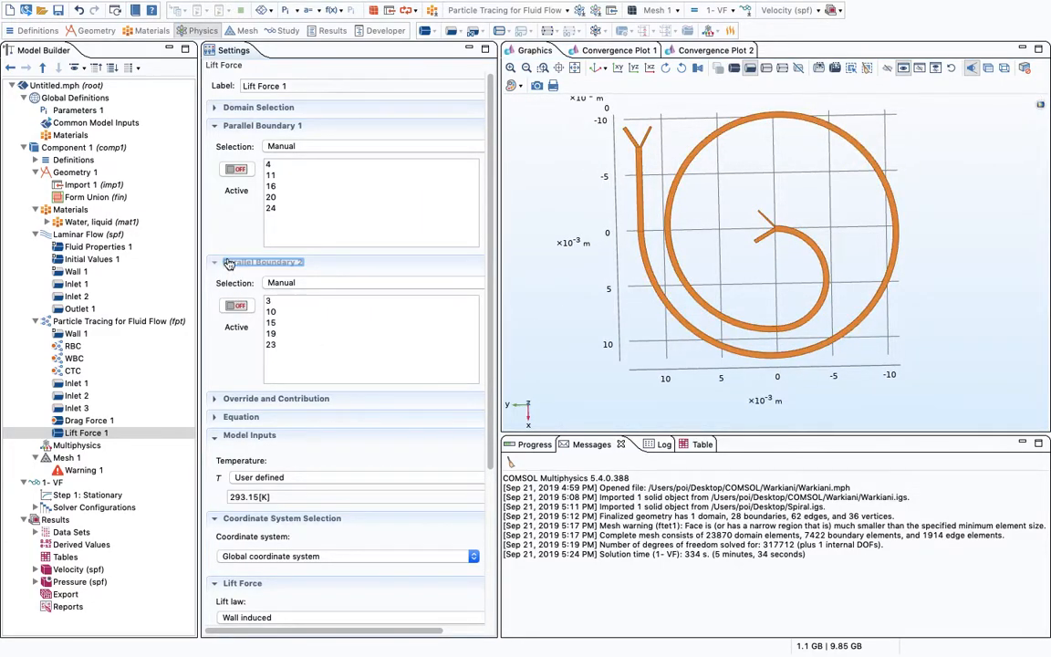
click(232, 126)
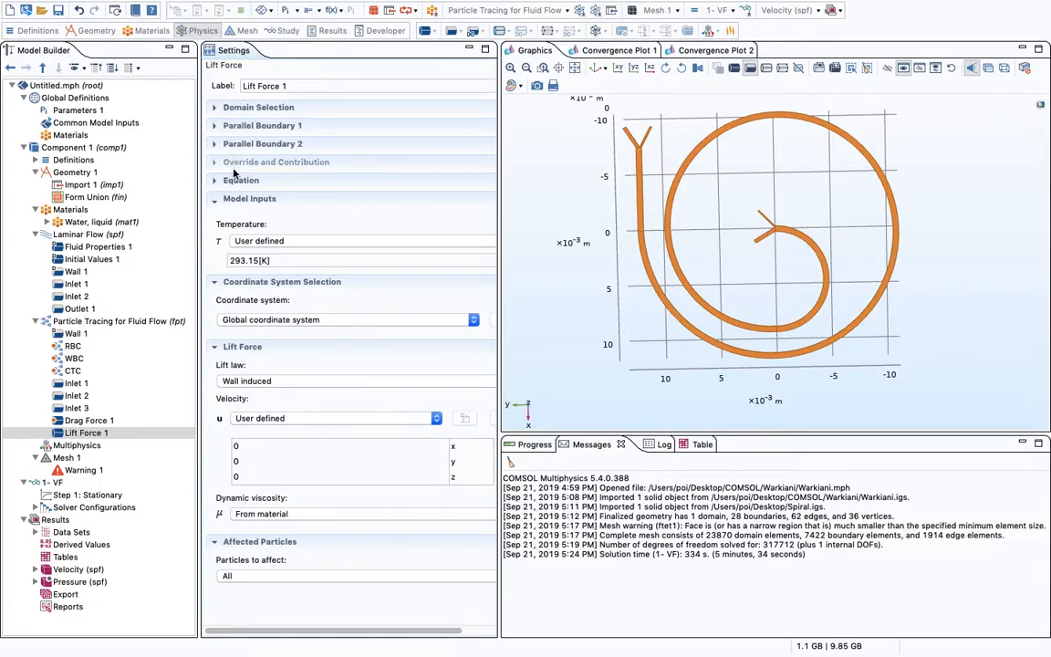
click(234, 200)
click(221, 223)
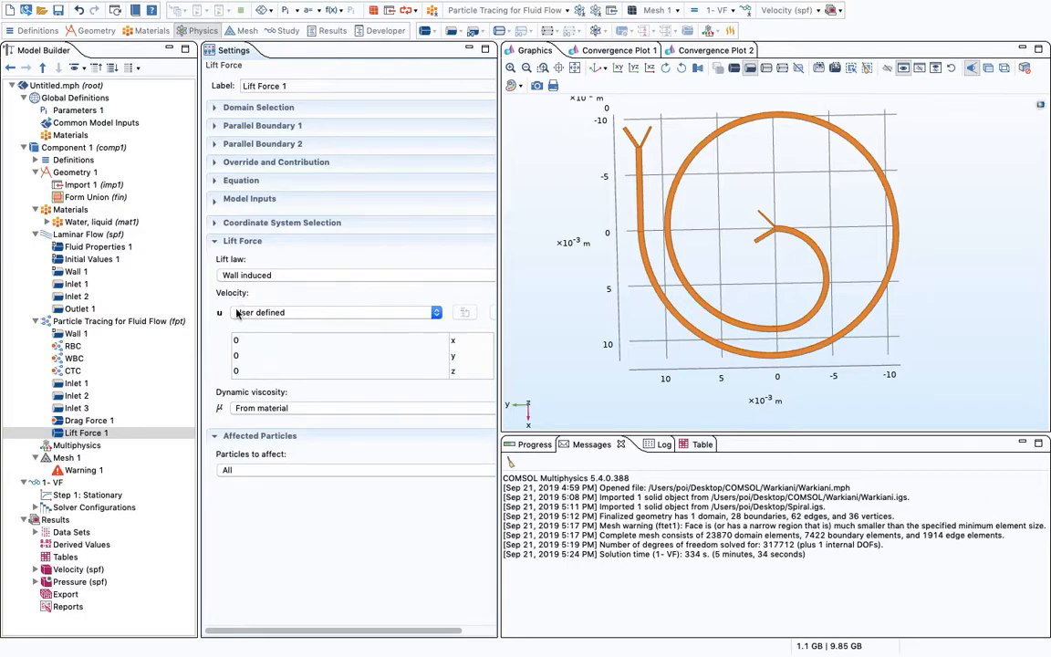
click(235, 312)
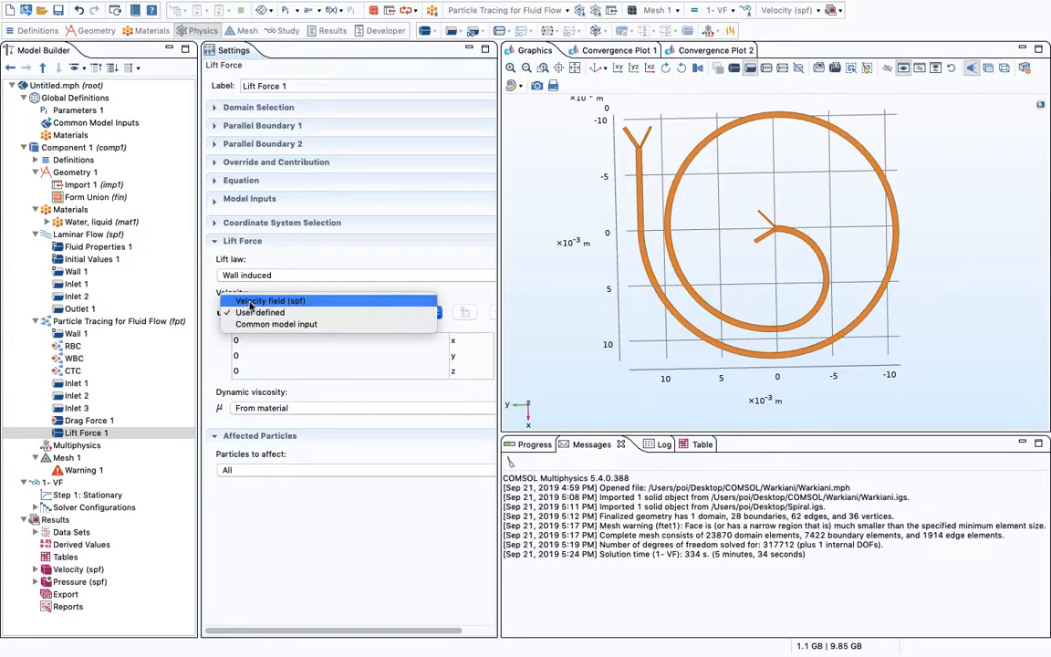
click(250, 304)
click(235, 355)
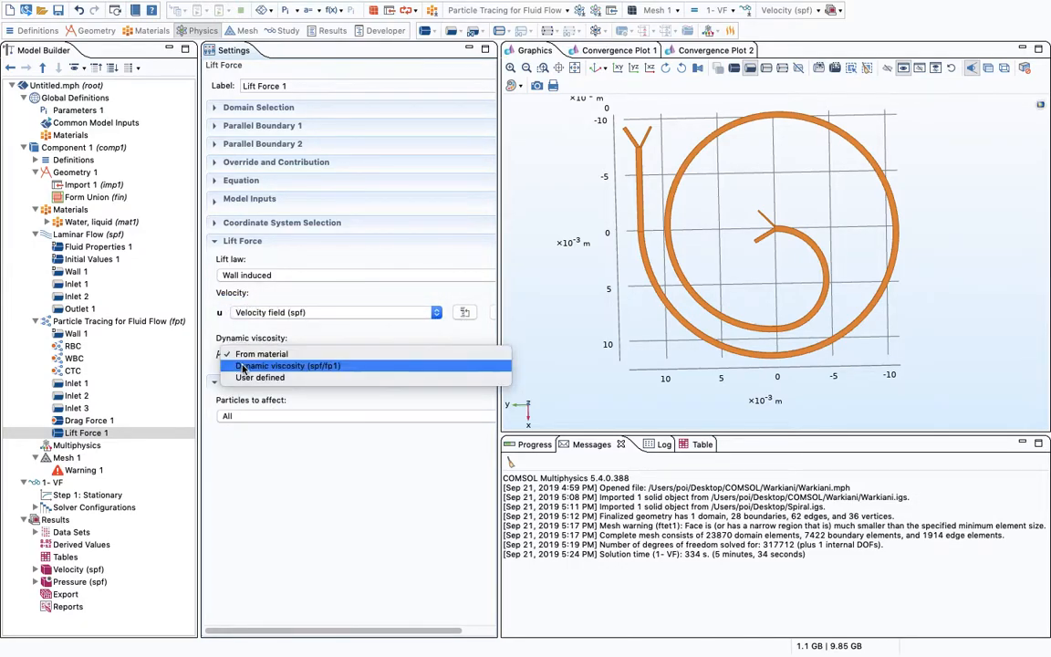
click(228, 364)
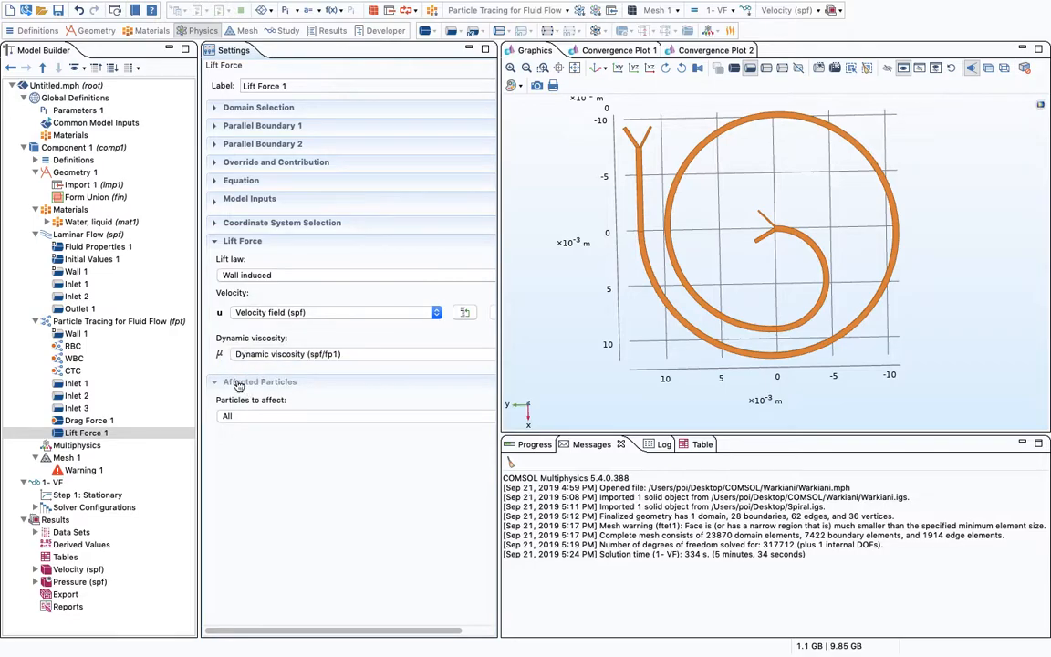
Step: Duplicate the wall-induced lift force node and clear both parallel boundary selections in the copy
click(80, 433)
right_click(80, 434)
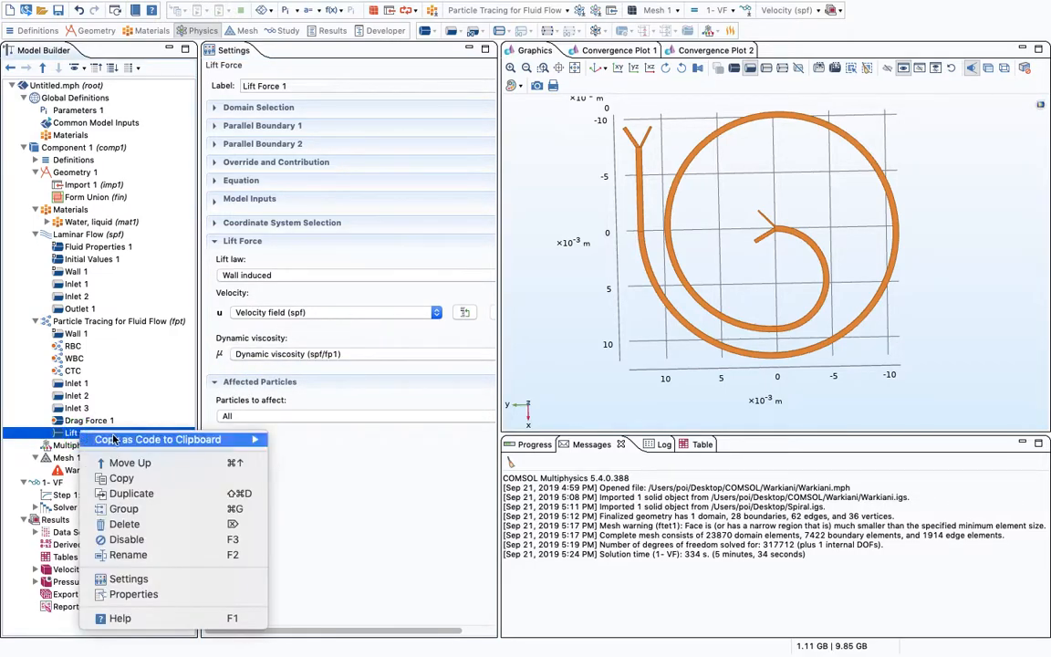
click(120, 493)
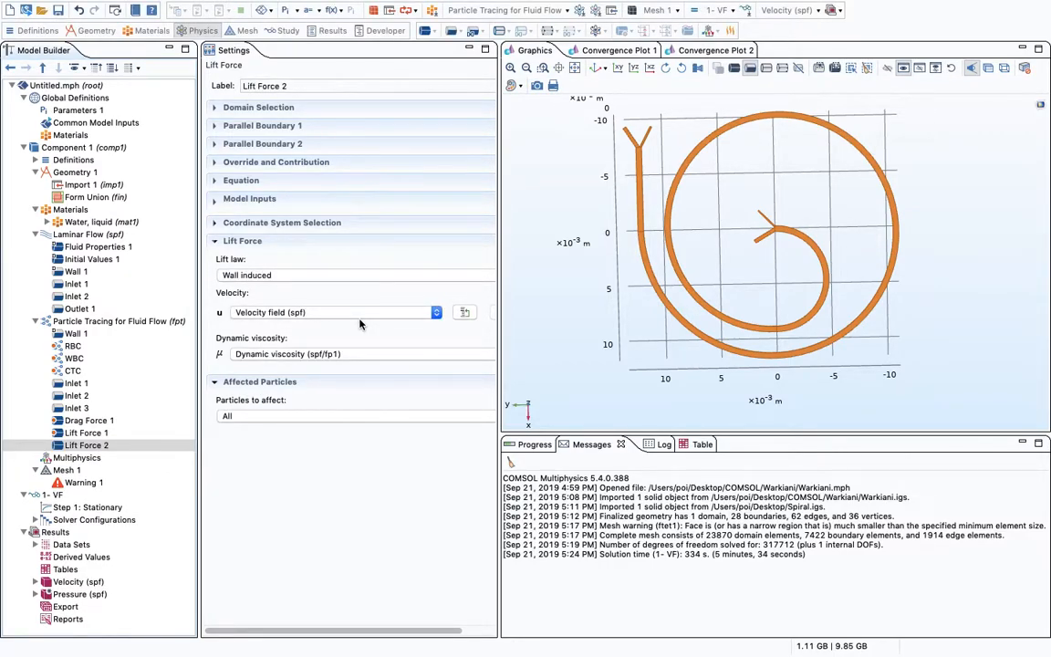
drag(800, 141, 742, 270)
click(260, 127)
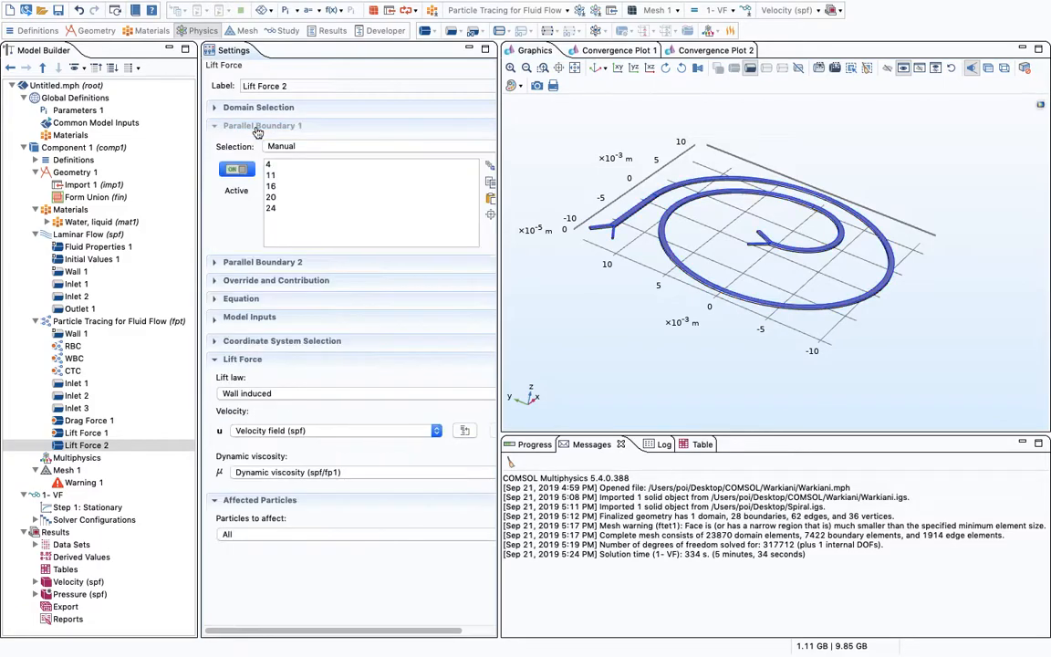
drag(498, 211, 532, 210)
click(511, 200)
click(214, 264)
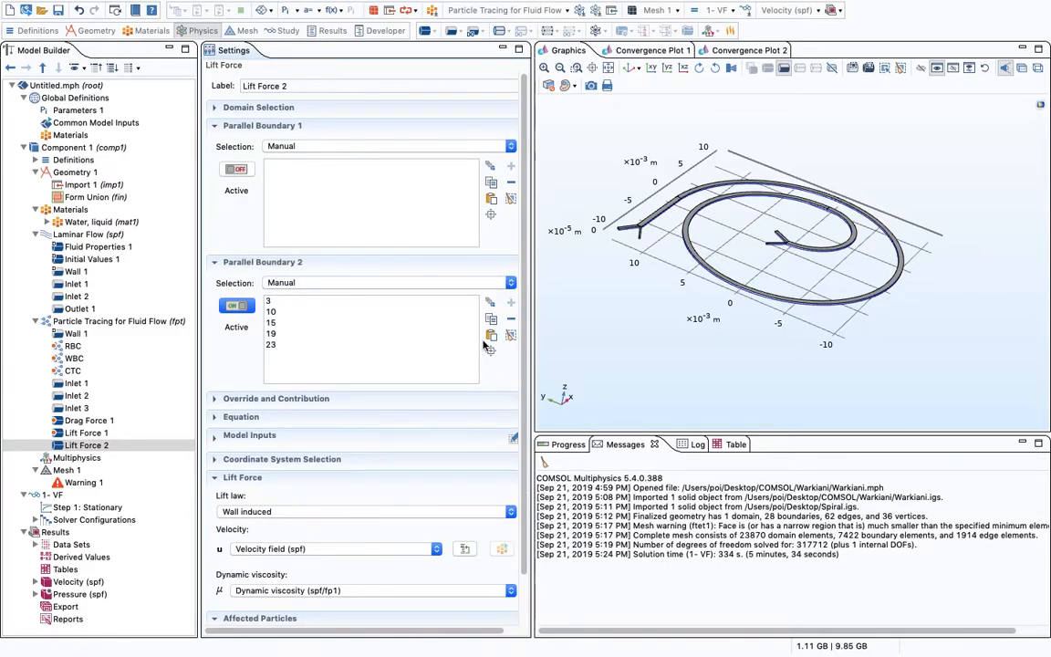
Step: Add the outward side walls of the outer fork branch and the straight channel, boundaries 8 and 12, to Parallel Boundary 1
click(236, 170)
drag(577, 300, 782, 344)
right_drag(770, 250, 717, 284)
scroll(818, 339, up, 5)
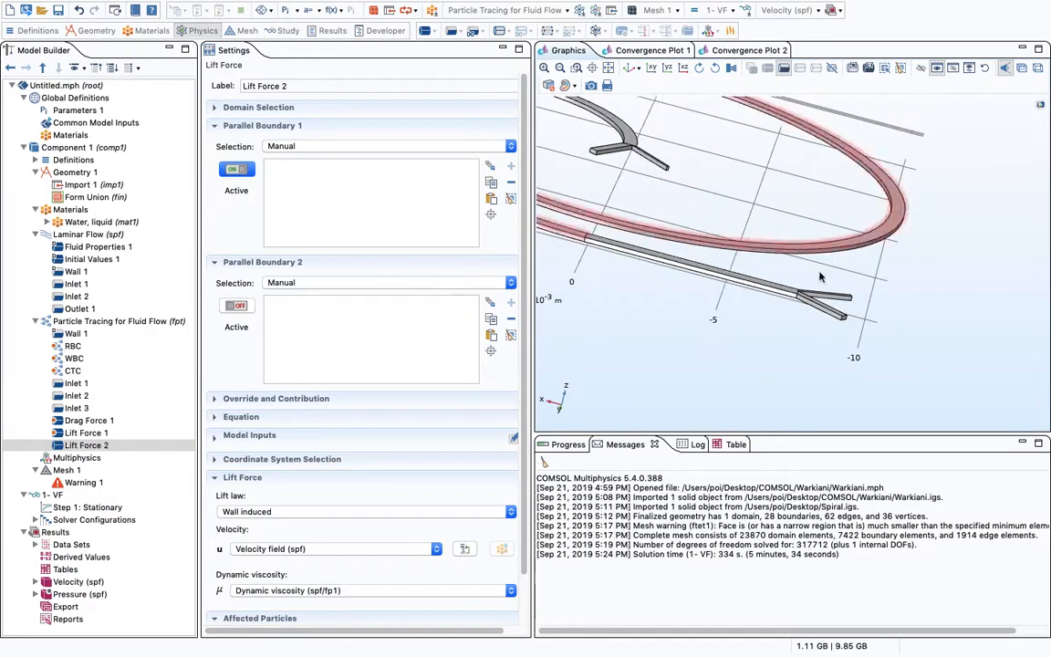
scroll(824, 271, up, 4)
click(783, 342)
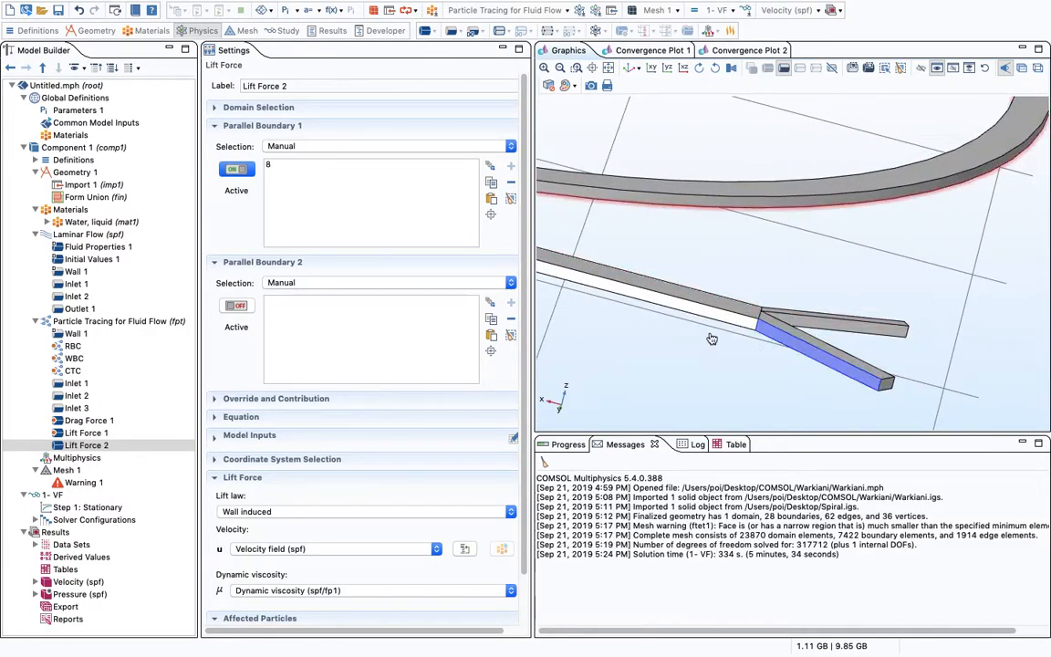
click(680, 300)
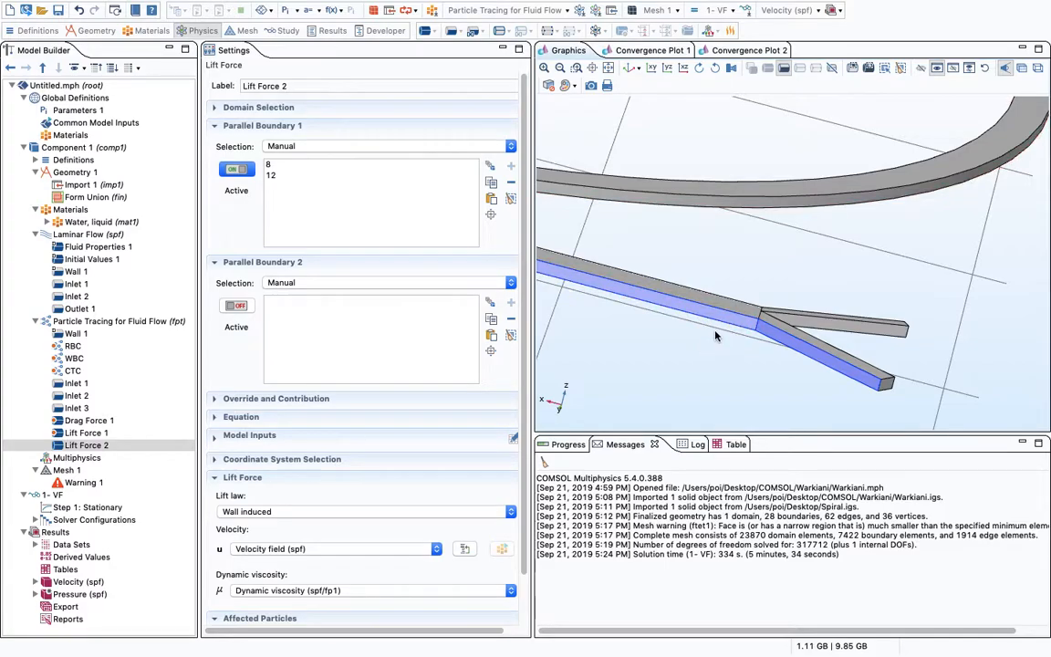
Step: Add the long curved channel's outer side wall and the second outer fork branch's matching side, boundaries 25 and 2, to Parallel Boundary 1
scroll(637, 314, down, 3)
scroll(637, 313, up, 3)
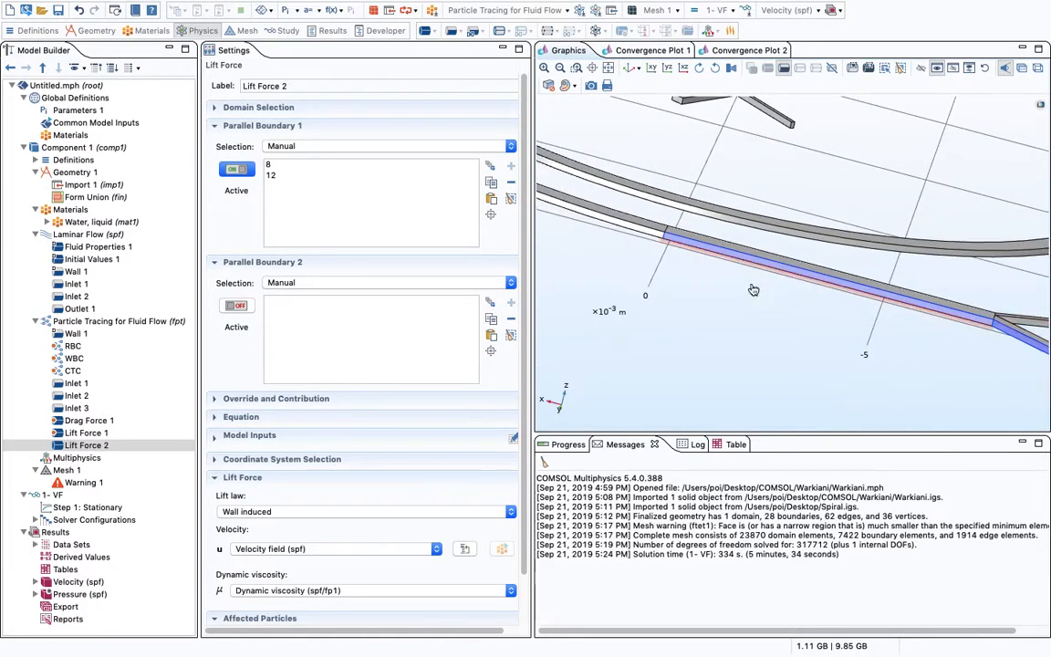
click(712, 242)
right_drag(713, 242, 719, 334)
right_drag(837, 346, 579, 210)
middle_drag(798, 413, 678, 242)
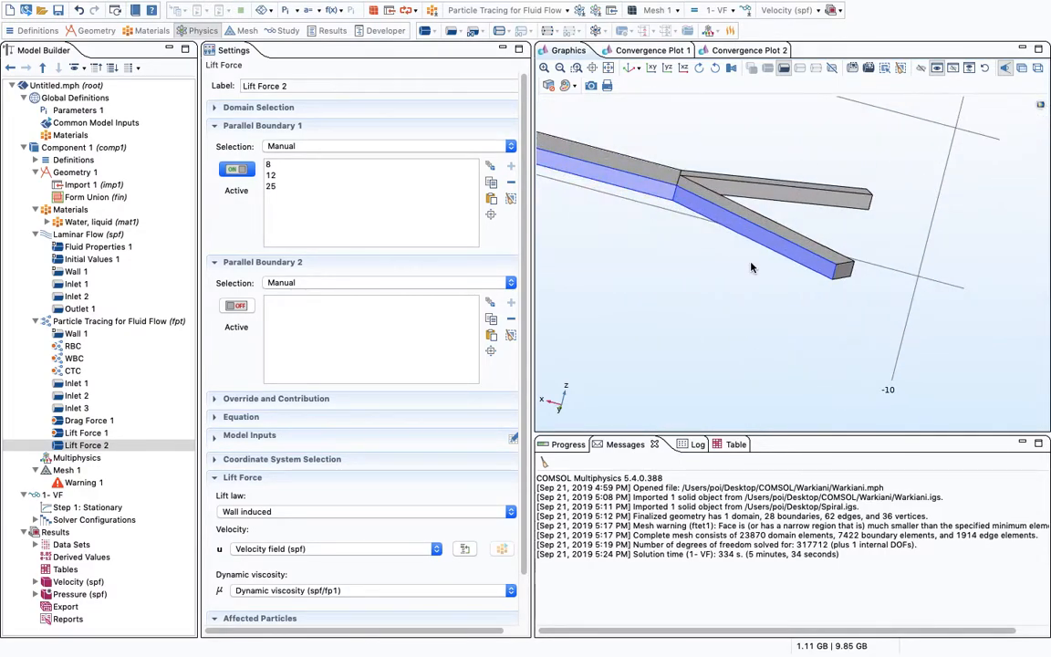
click(783, 199)
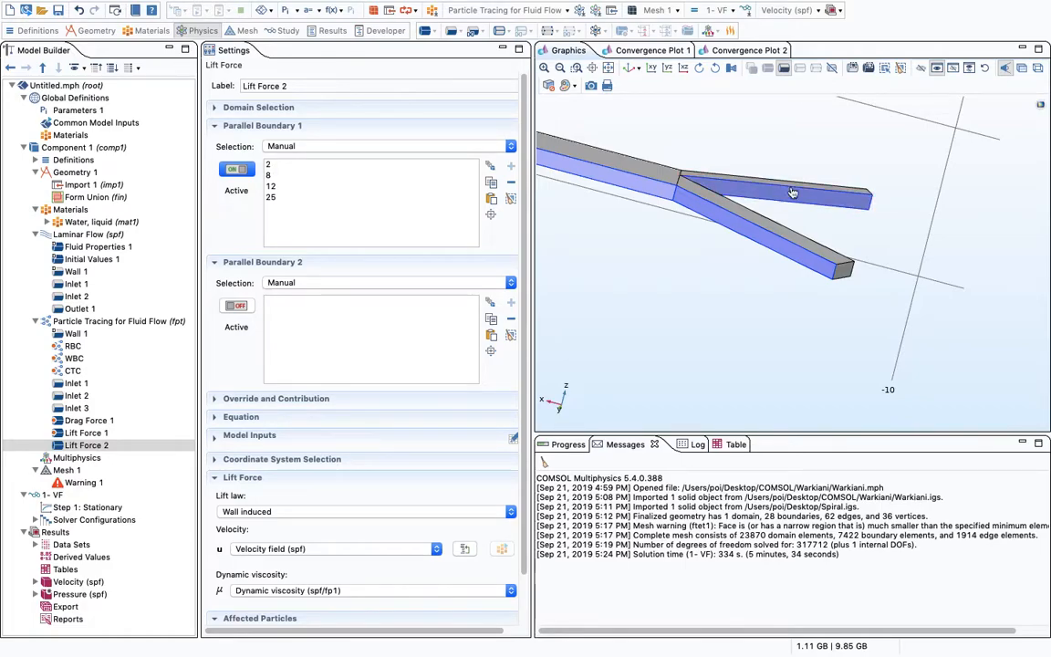
Step: Add the outward side walls of the inner curved channel and its adjoining fork branch, boundaries 14 and 18, to Parallel Boundary 1
scroll(809, 164, down, 2)
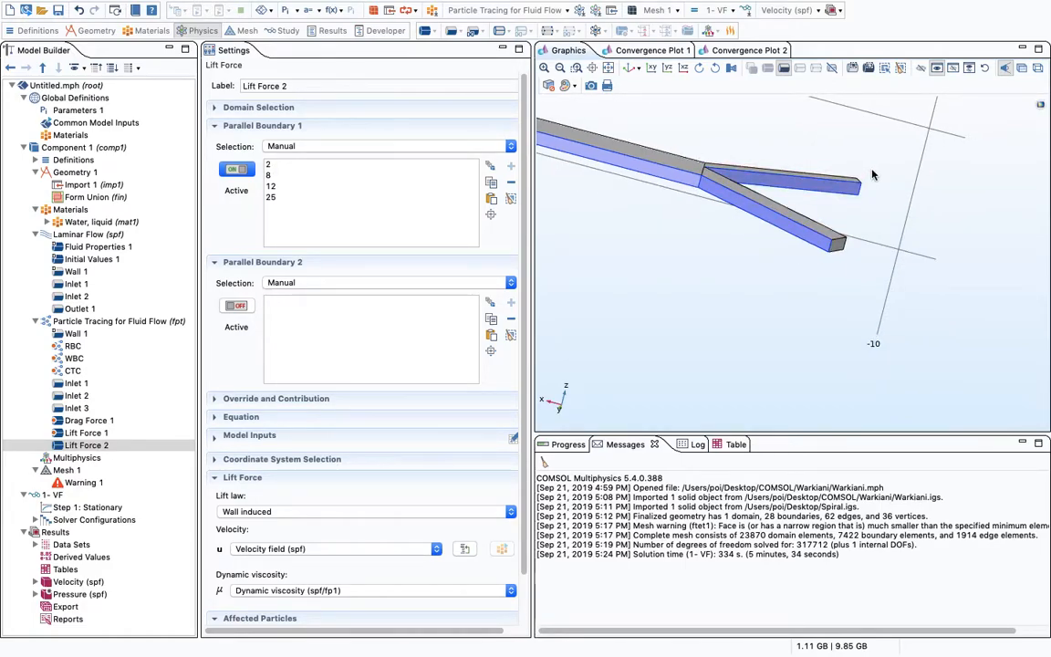
scroll(839, 186, down, 8)
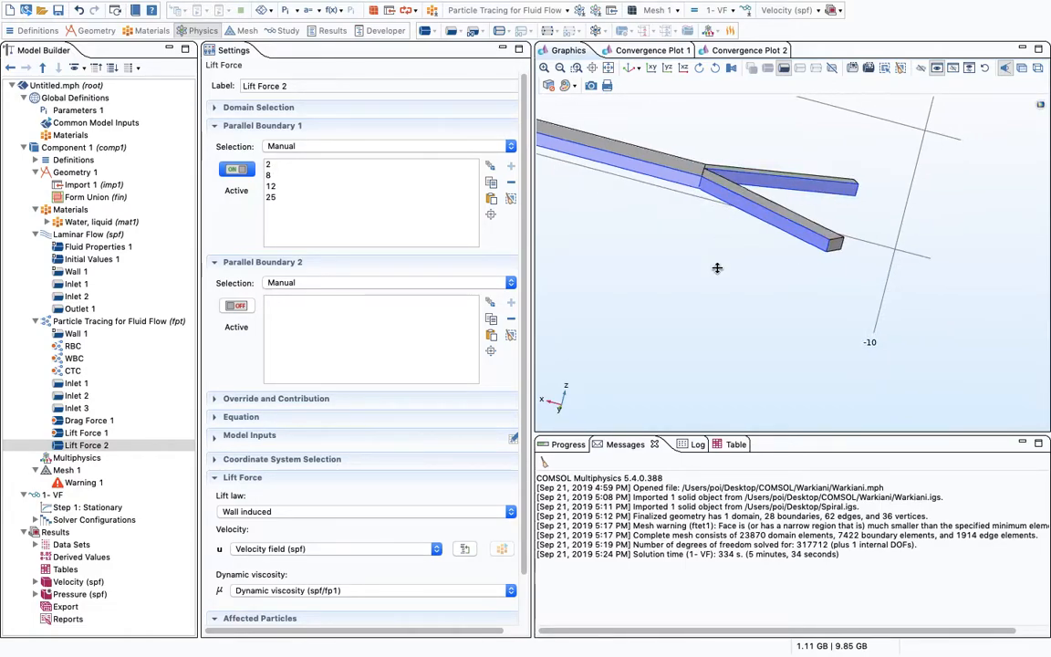
drag(839, 413, 926, 271)
scroll(926, 271, up, 8)
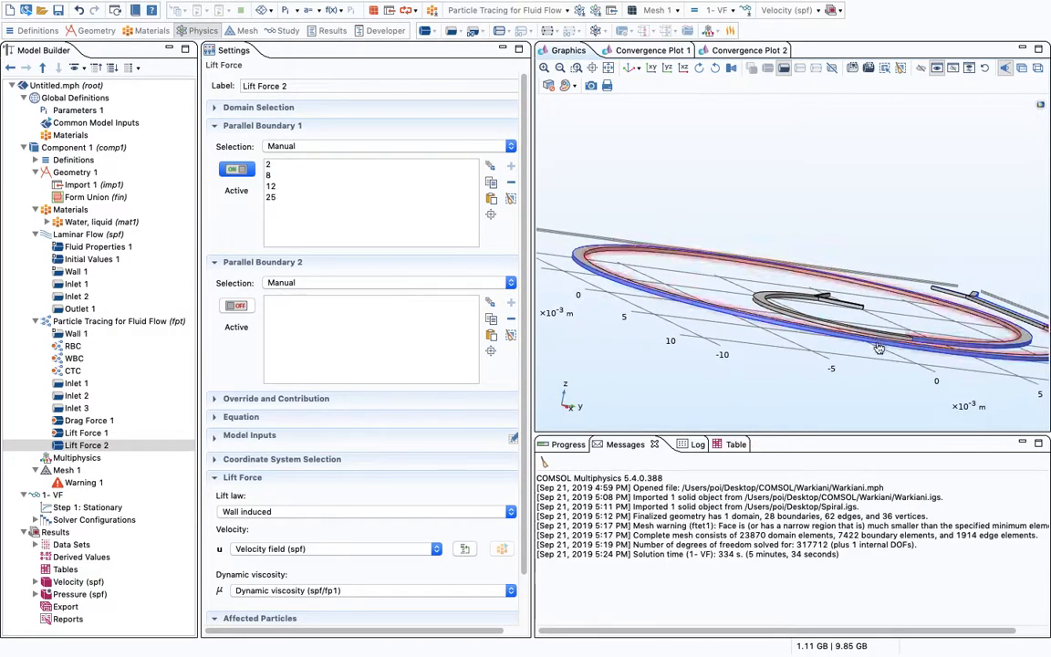
click(849, 306)
scroll(846, 263, down, 8)
drag(791, 364, 861, 291)
click(651, 71)
scroll(809, 187, up, 3)
scroll(809, 188, up, 5)
click(796, 235)
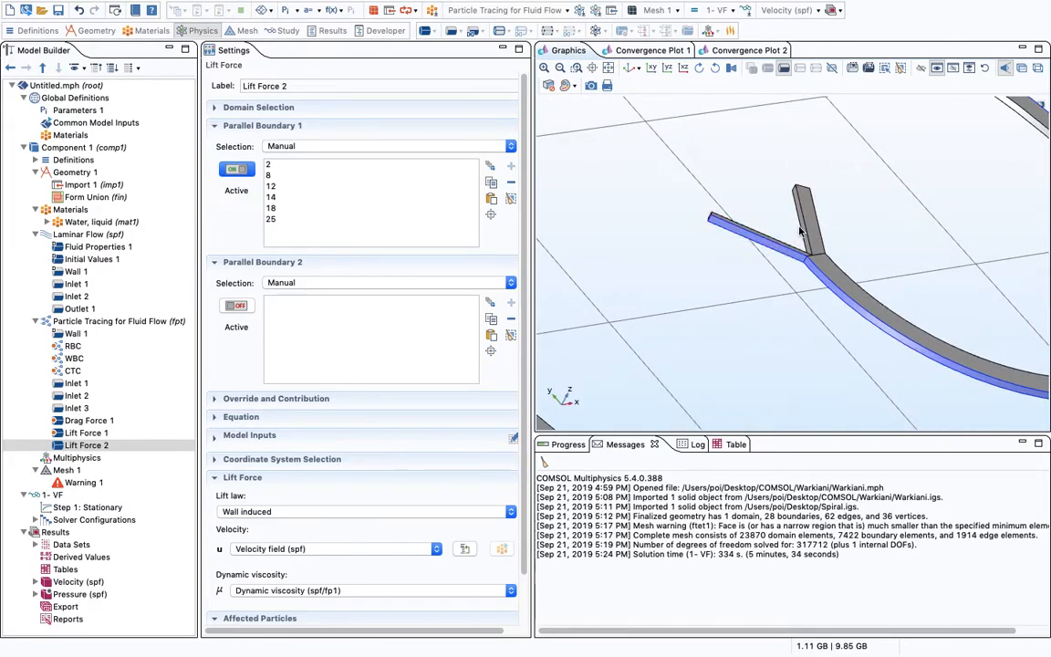
Step: Add boundary 21 on the other inner fork branch to Parallel Boundary 1 and finish that selection
scroll(803, 233, up, 3)
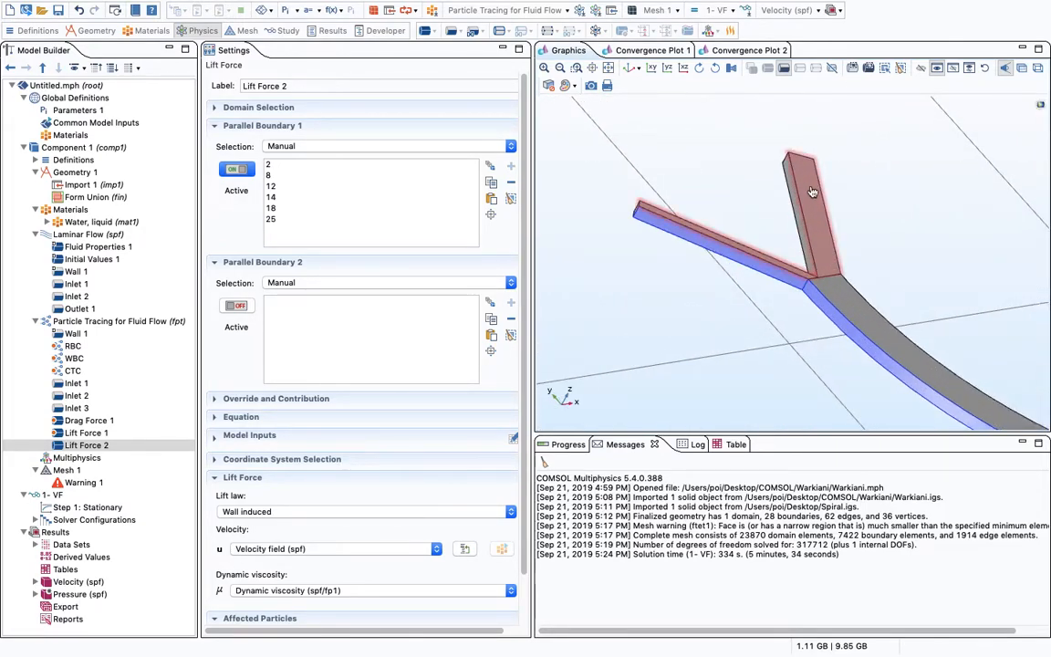
scroll(602, 409, down, 8)
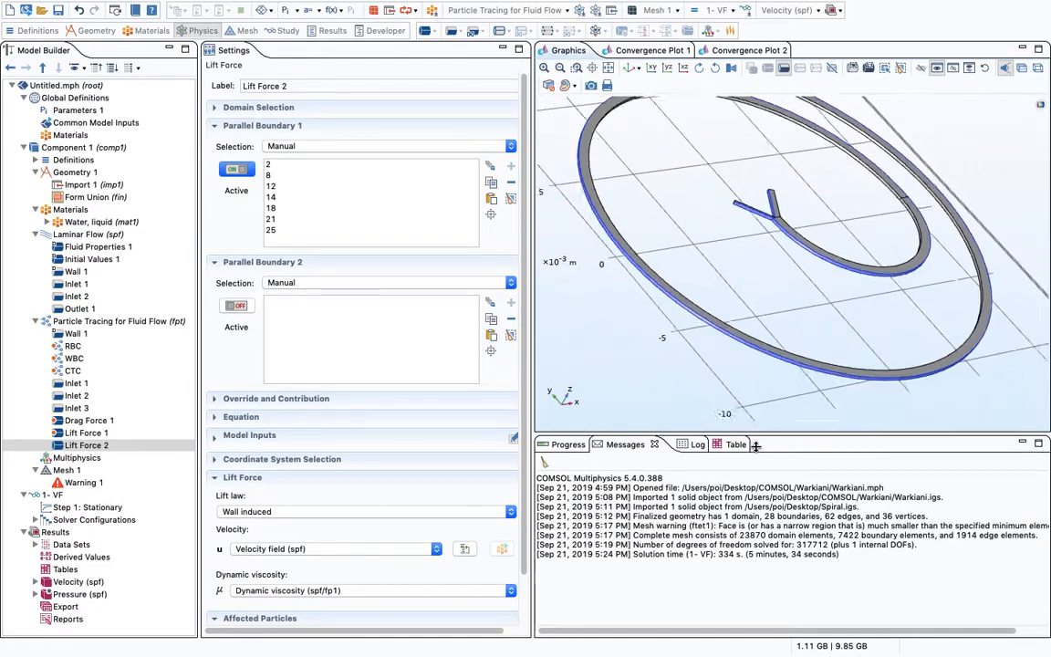
click(236, 169)
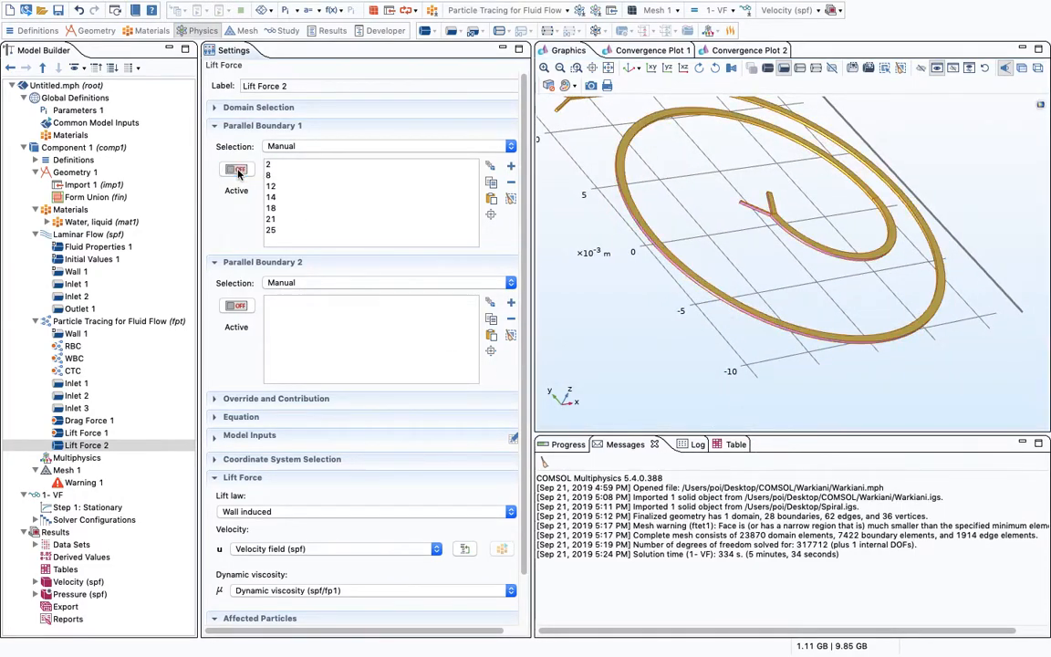
click(244, 126)
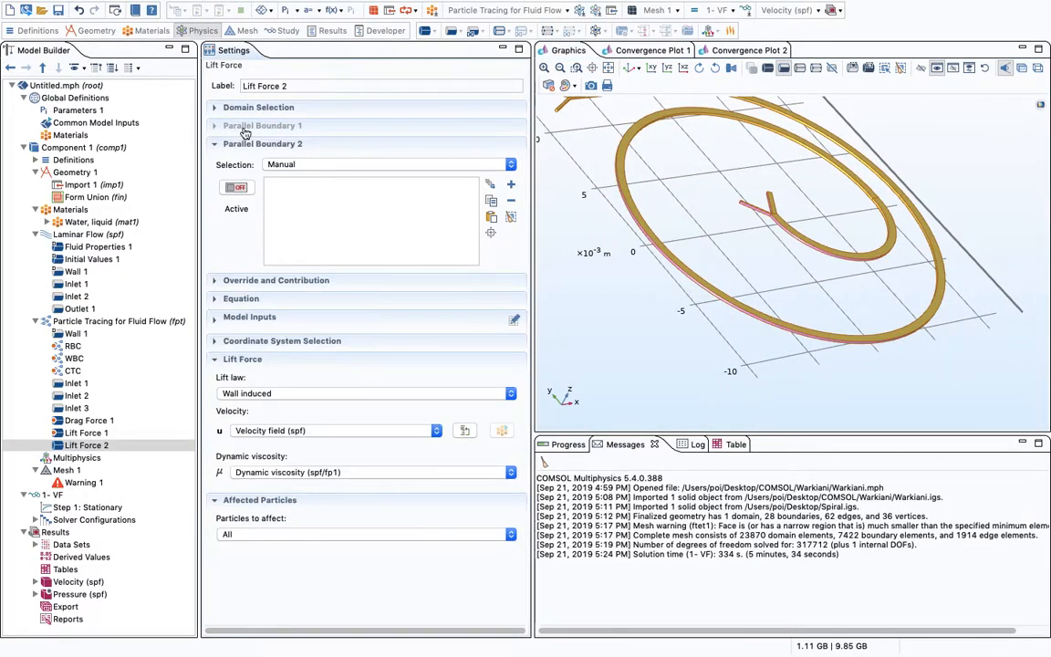
Step: Assign the opposite side walls of the straight channel and both outer fork branches, boundaries 6, 7 and 9, to Parallel Boundary 2
click(236, 187)
drag(794, 305, 856, 287)
right_drag(834, 271, 884, 387)
scroll(678, 246, up, 5)
right_drag(683, 245, 764, 269)
scroll(679, 256, up, 5)
click(655, 268)
right_drag(683, 302, 833, 294)
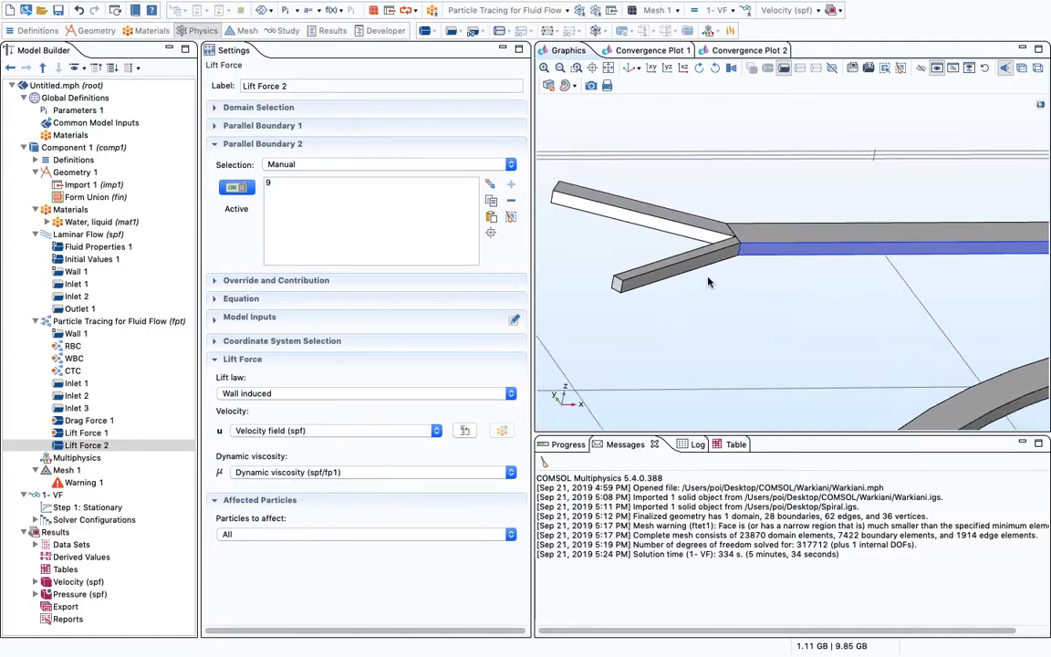
click(680, 266)
click(666, 217)
Step: Add the long curved channel's inner side wall, boundary 22, to Parallel Boundary 2
scroll(742, 205, down, 5)
right_drag(816, 272, 618, 277)
click(763, 208)
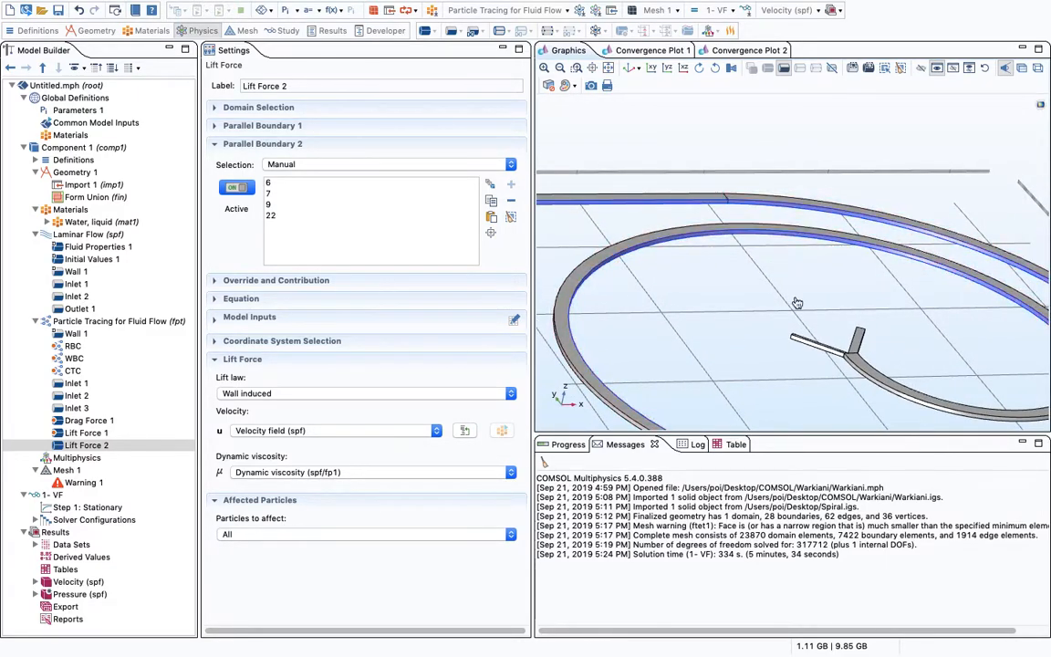
Step: Add the inner curved channel's inward side wall, boundary 27, to Parallel Boundary 2
right_drag(810, 332, 674, 225)
scroll(969, 319, up, 5)
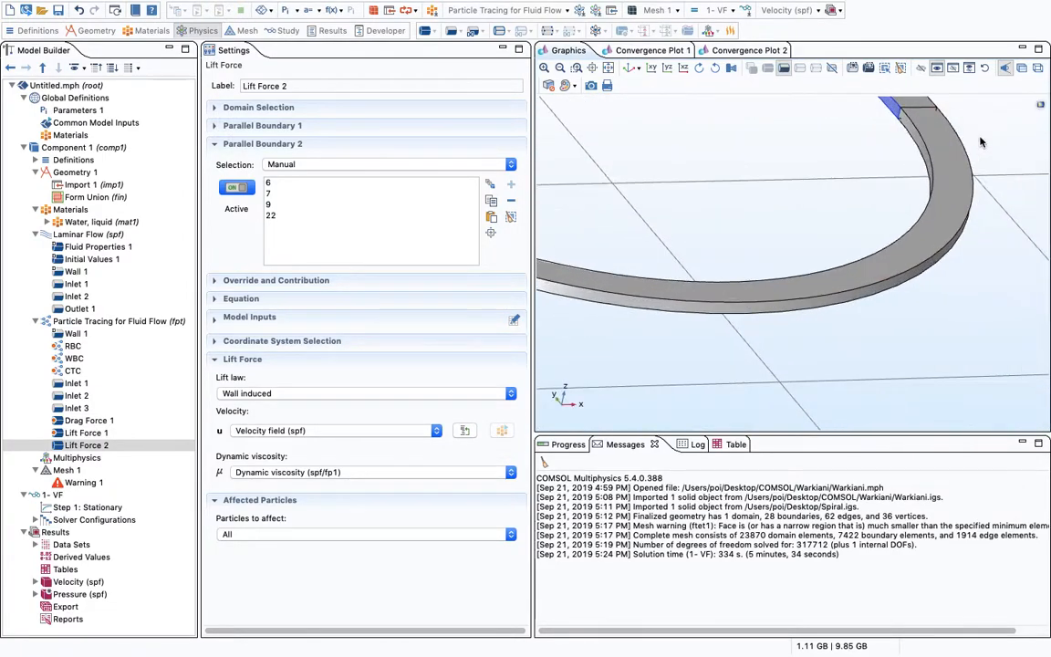
click(921, 151)
click(920, 141)
scroll(784, 357, down, 3)
drag(783, 357, 814, 303)
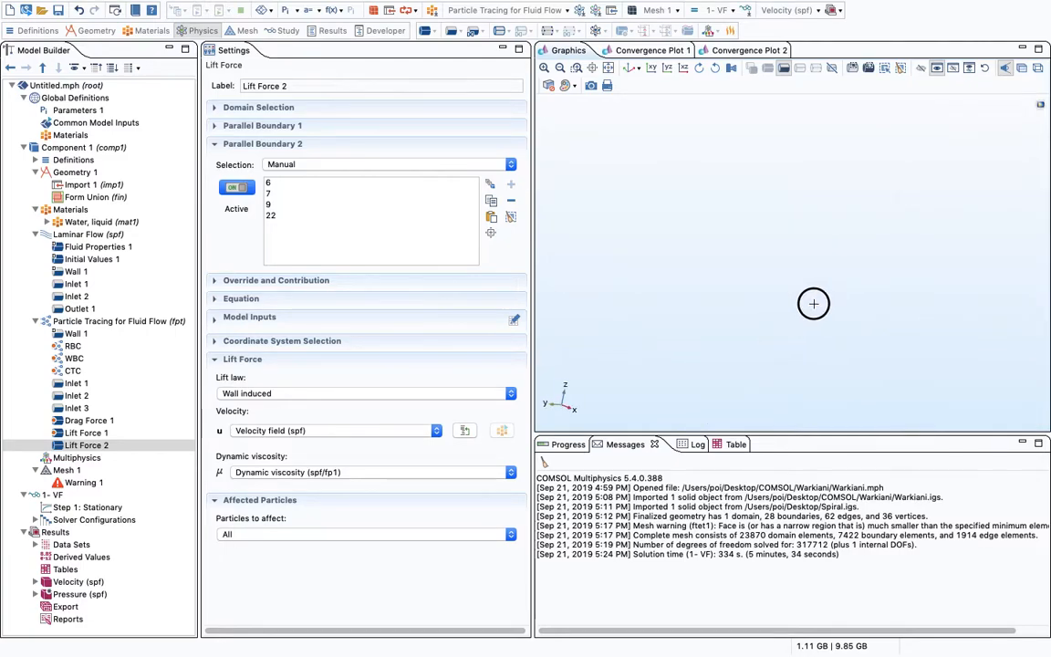
click(652, 68)
drag(777, 365, 846, 206)
middle_drag(846, 206, 807, 178)
click(765, 231)
Step: Add the inner forked end's remaining side walls, boundaries 17 and 26, to Parallel Boundary 2 and finish that selection
right_drag(709, 383, 790, 370)
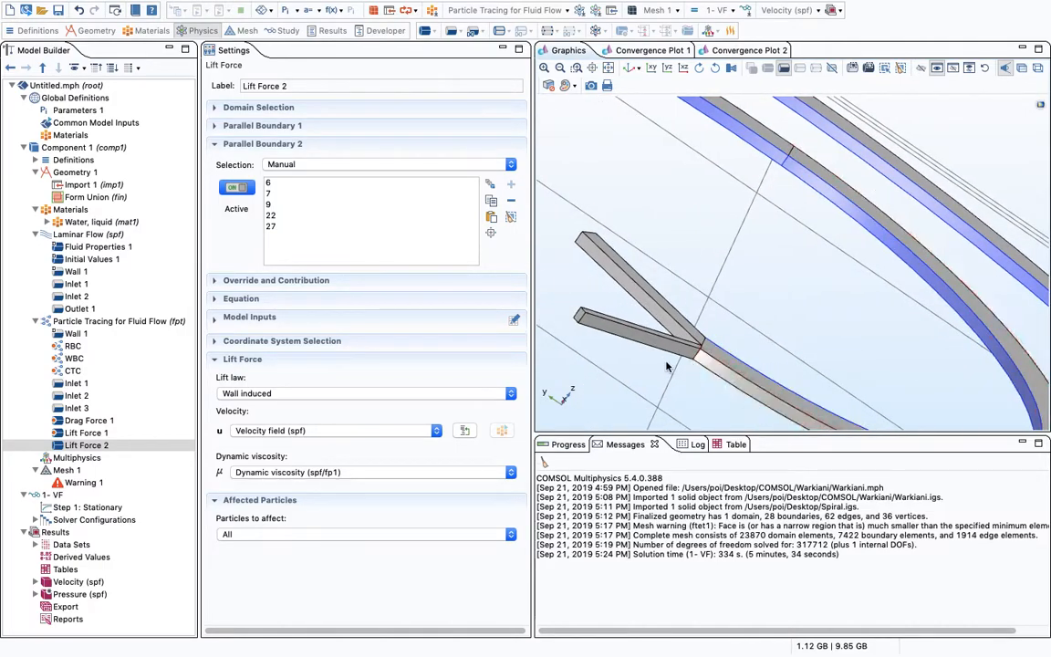
middle_drag(731, 290, 732, 507)
drag(767, 282, 971, 377)
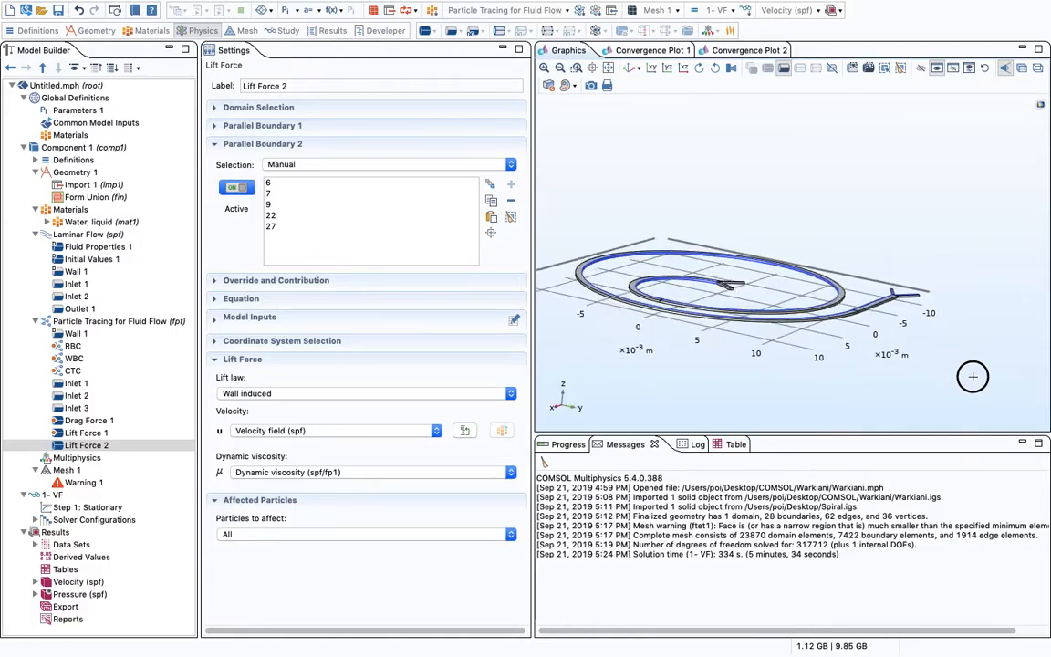
middle_drag(718, 290, 731, 102)
click(714, 286)
click(757, 274)
middle_drag(735, 199, 729, 375)
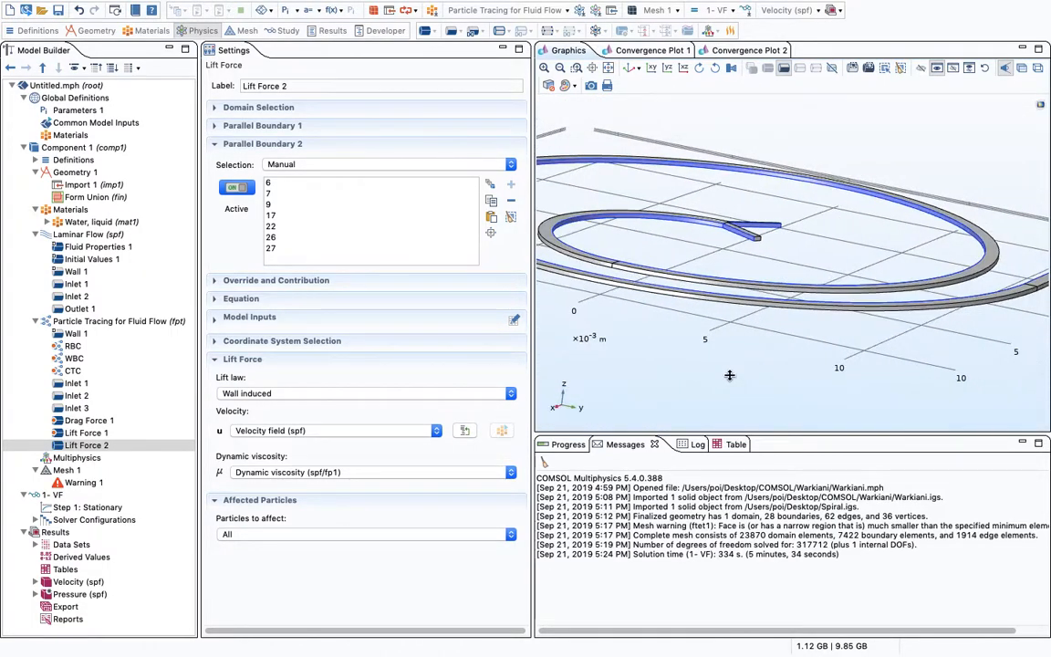
click(235, 188)
click(220, 144)
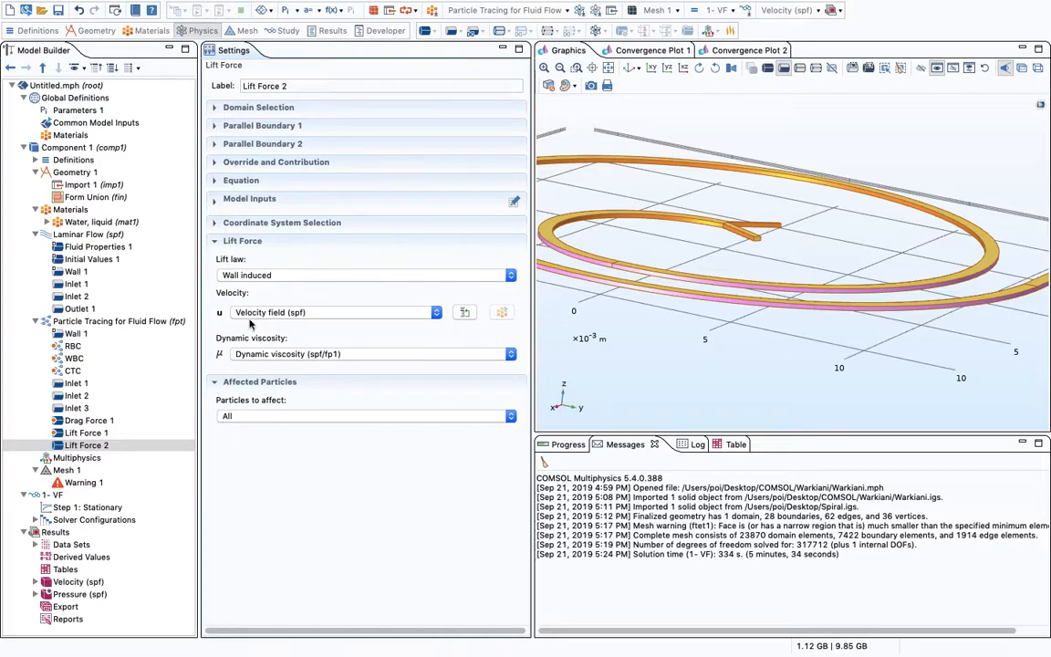
Step: Rename the Lift Force 1 node as Wall Induced_Up_Down
click(86, 435)
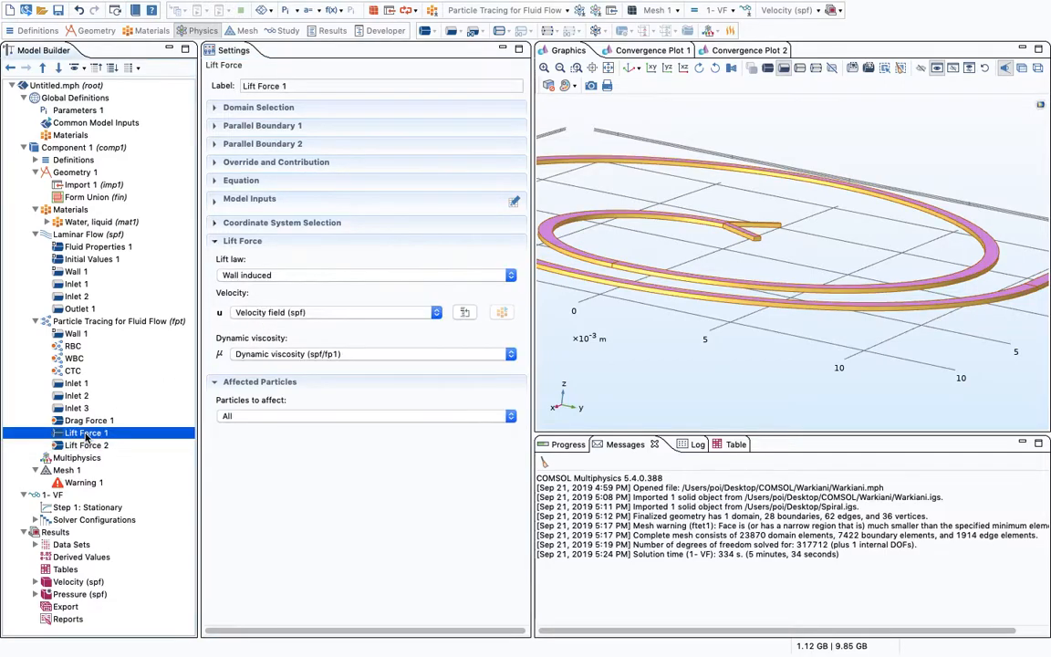
right_click(85, 436)
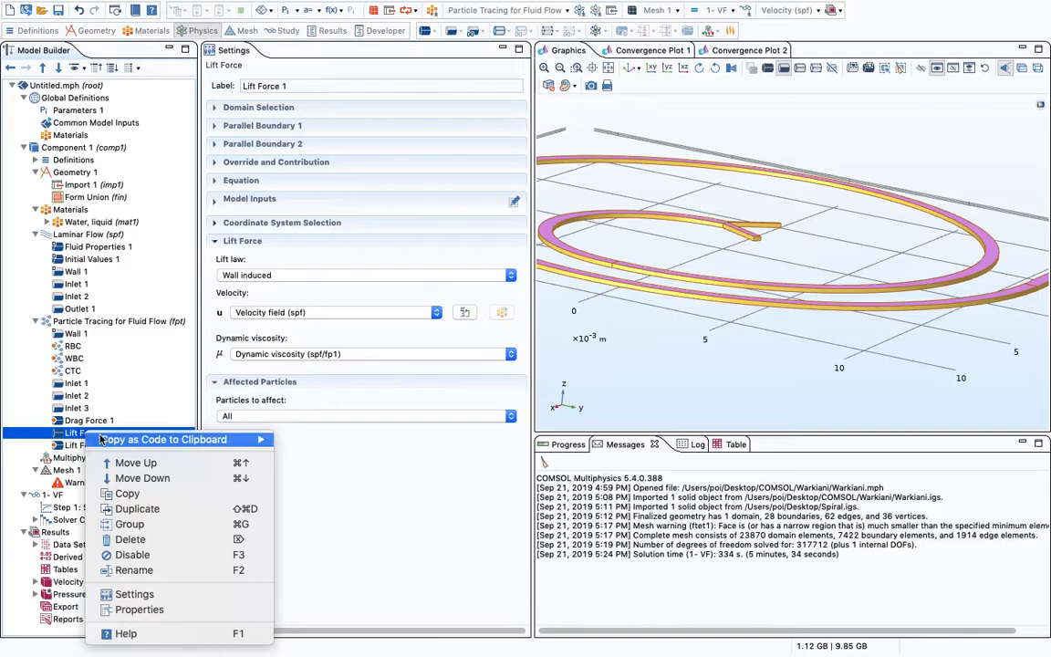
click(132, 516)
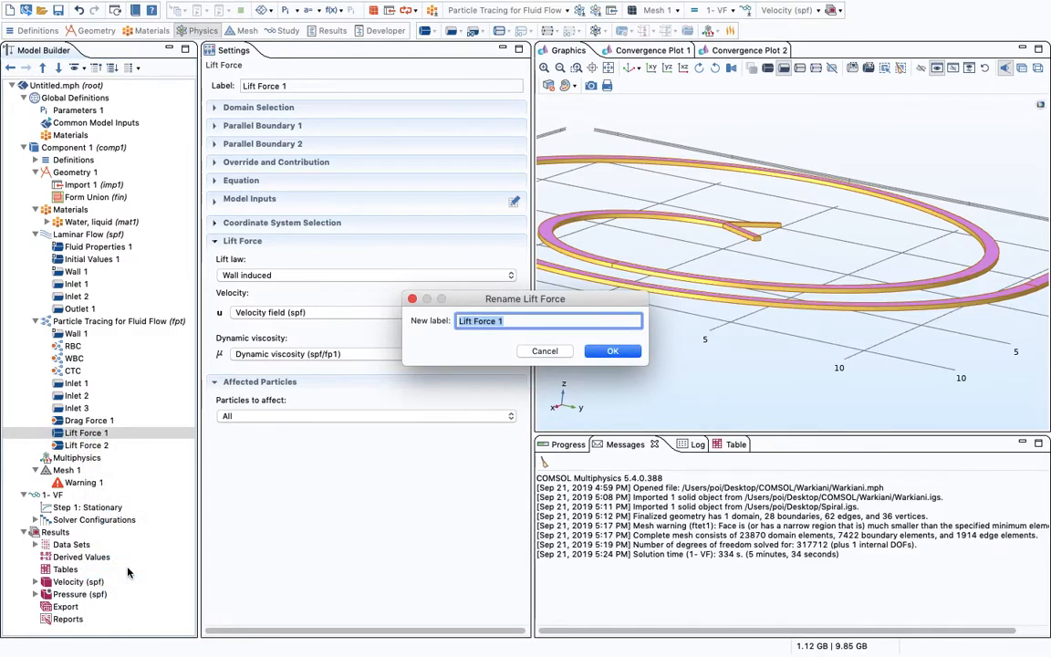
text(Wall Induced_Up_d)
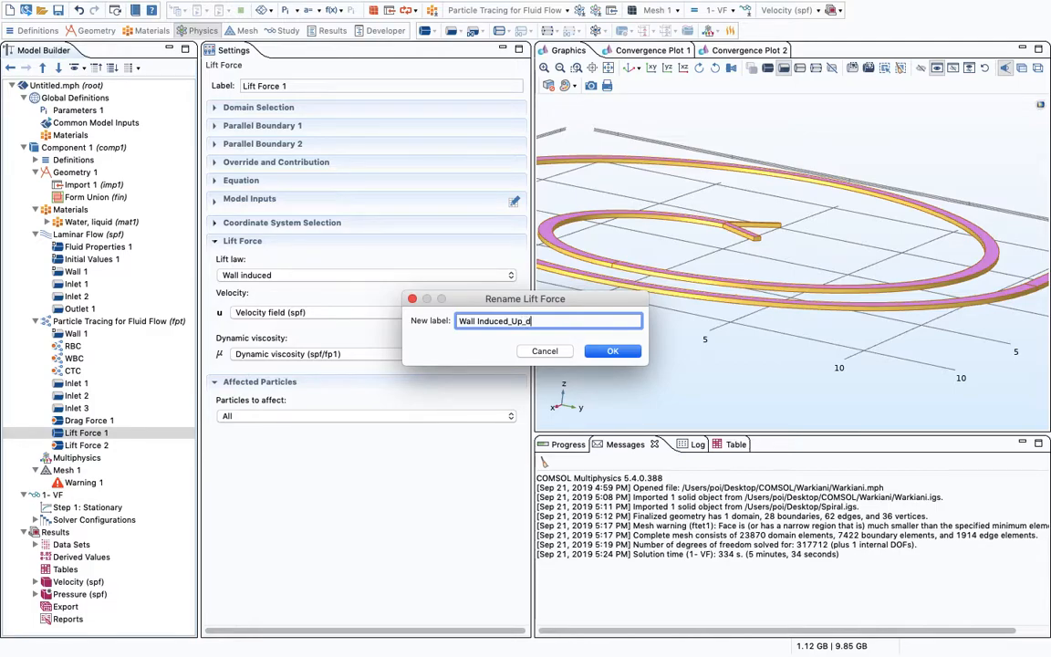
text(own)
key(Return)
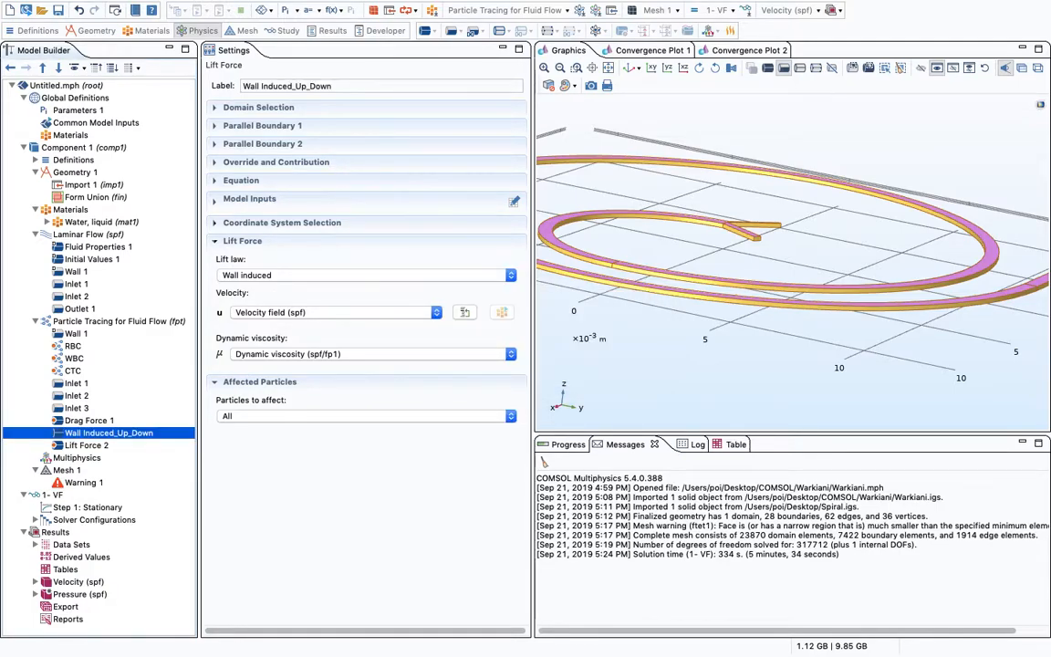
Step: Rename the Lift Force 2 node as Wall Induced_Side Walls
right_click(125, 445)
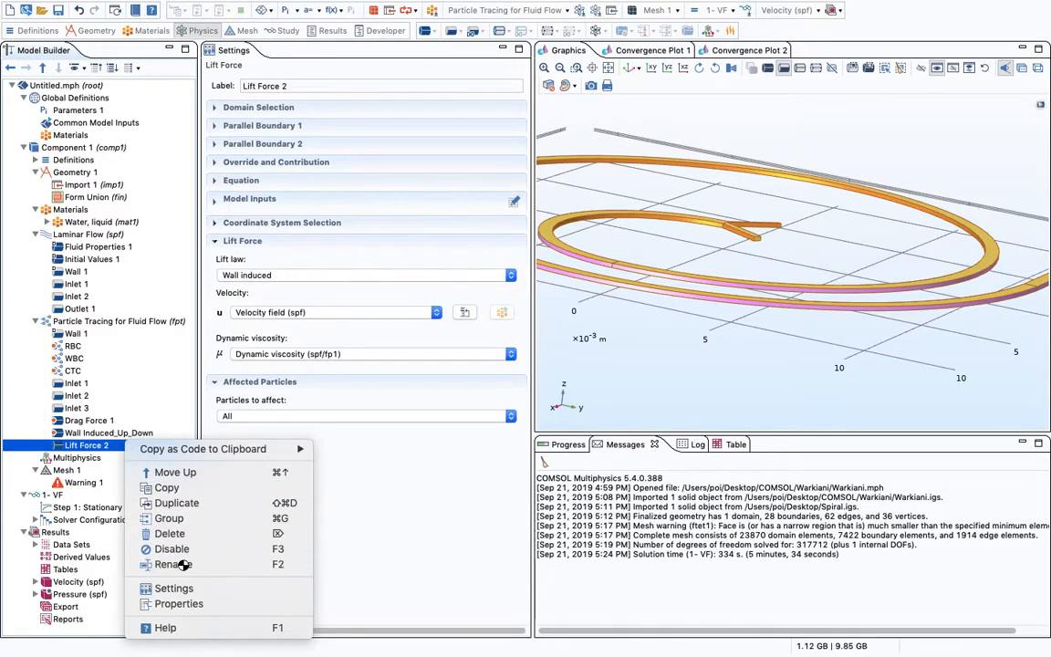
click(150, 564)
text(Wall)
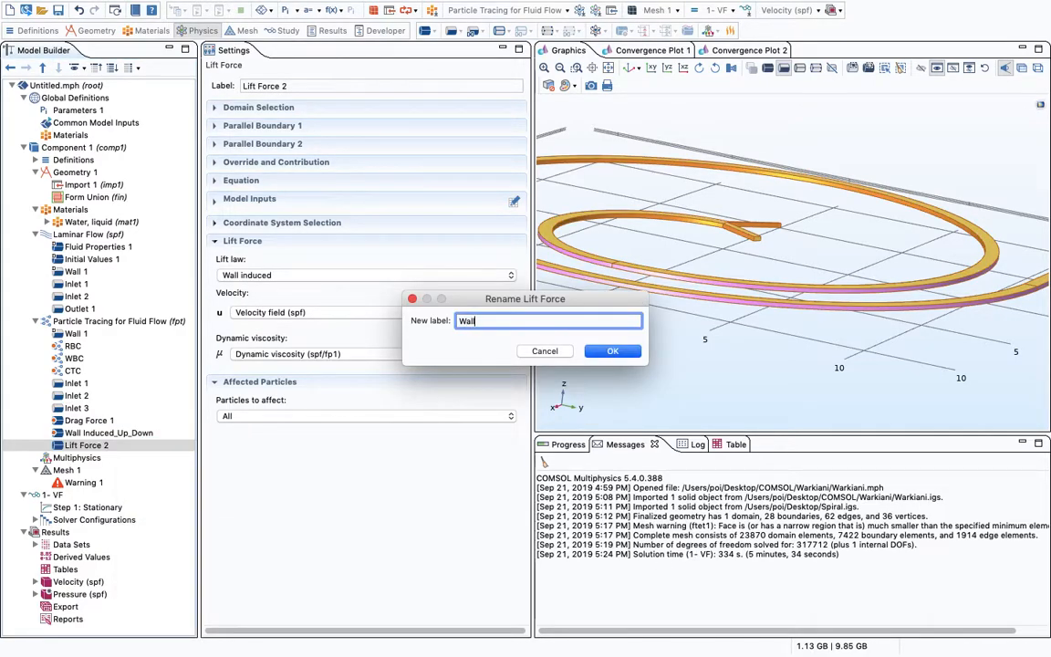
text( Indu)
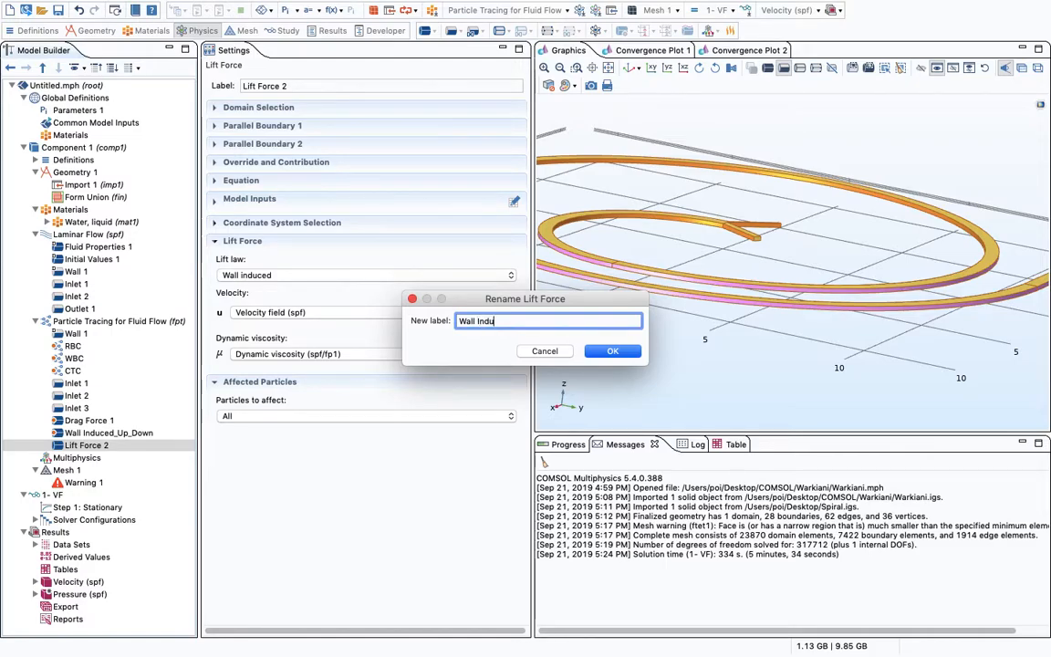
text(ced_Side Walls)
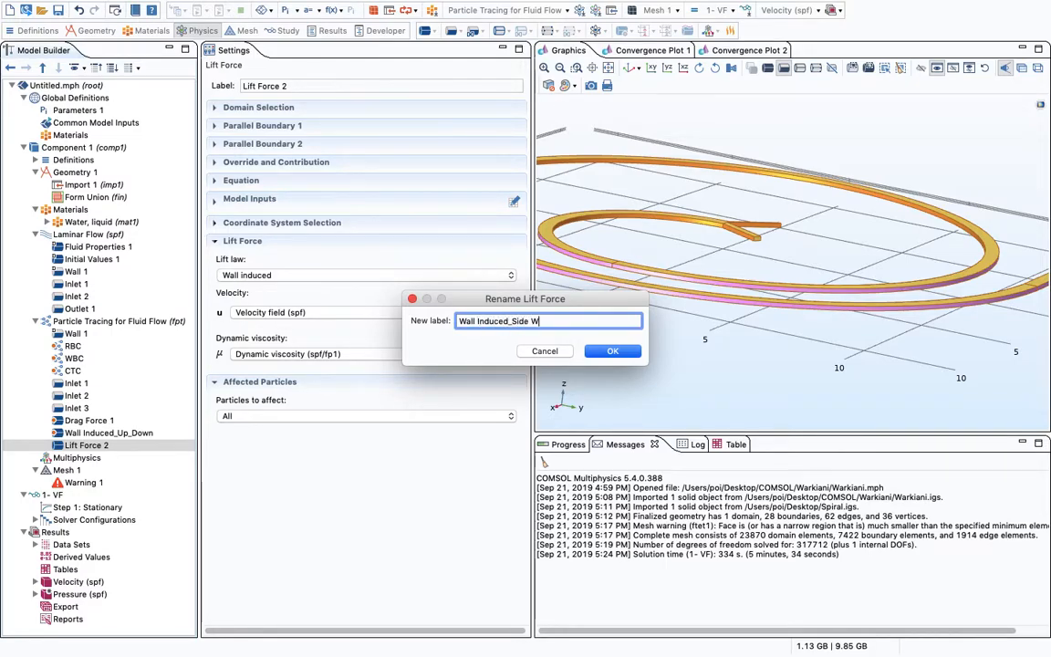
key(Return)
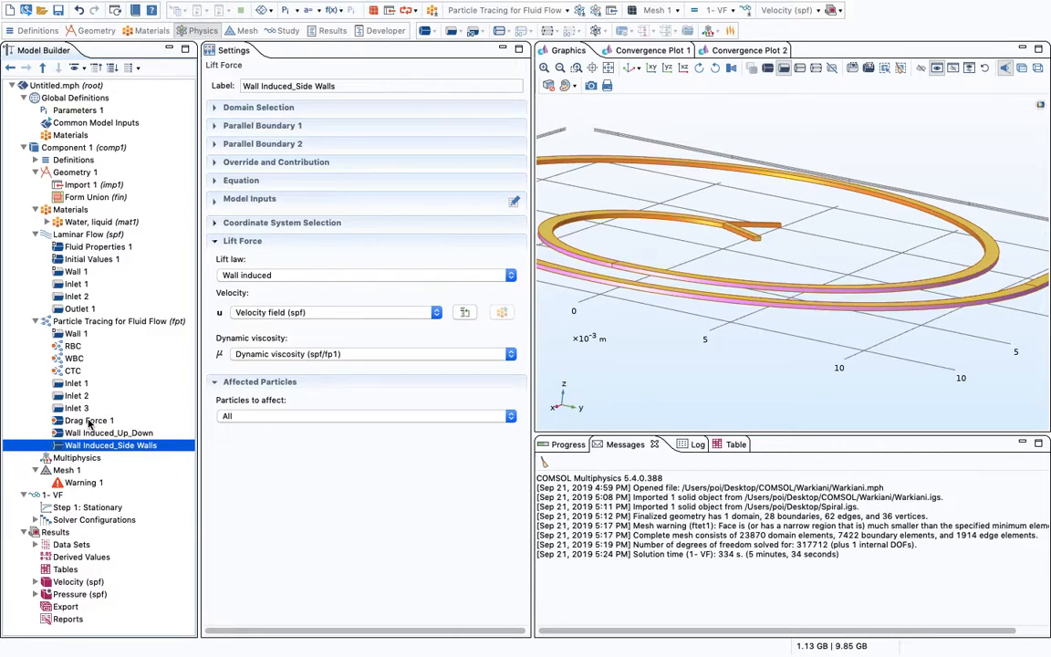
Step: Add an Outlet condition to Particle Tracing for Fluid Flow on the outer forked end's two end faces, boundaries 1 and 5
right_click(114, 323)
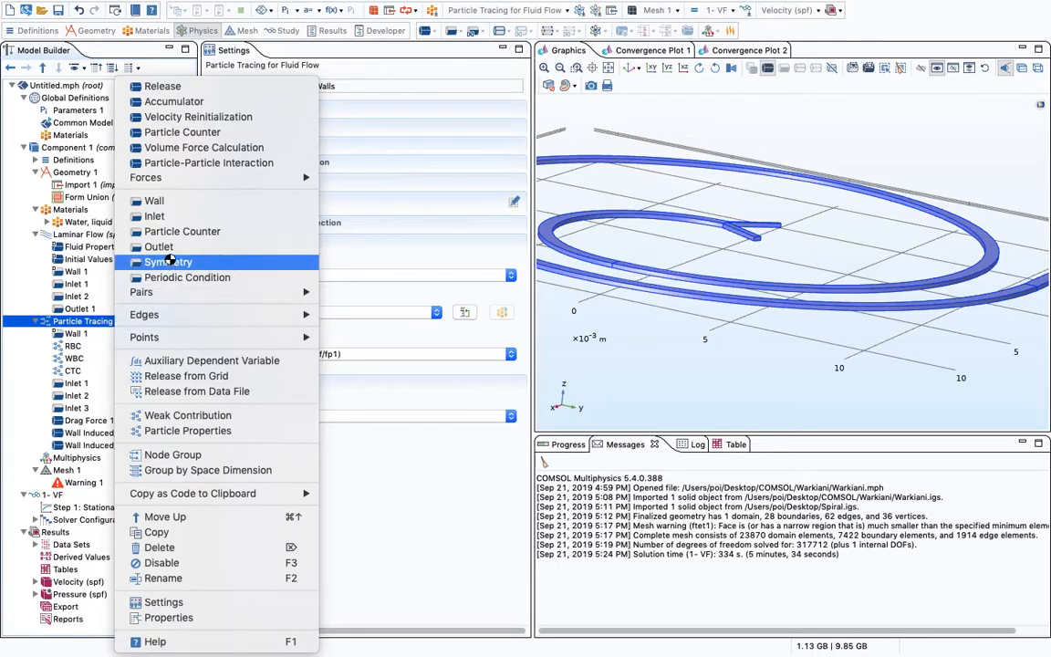
click(168, 247)
middle_drag(804, 268, 809, 339)
drag(868, 411, 756, 334)
middle_drag(748, 313, 704, 187)
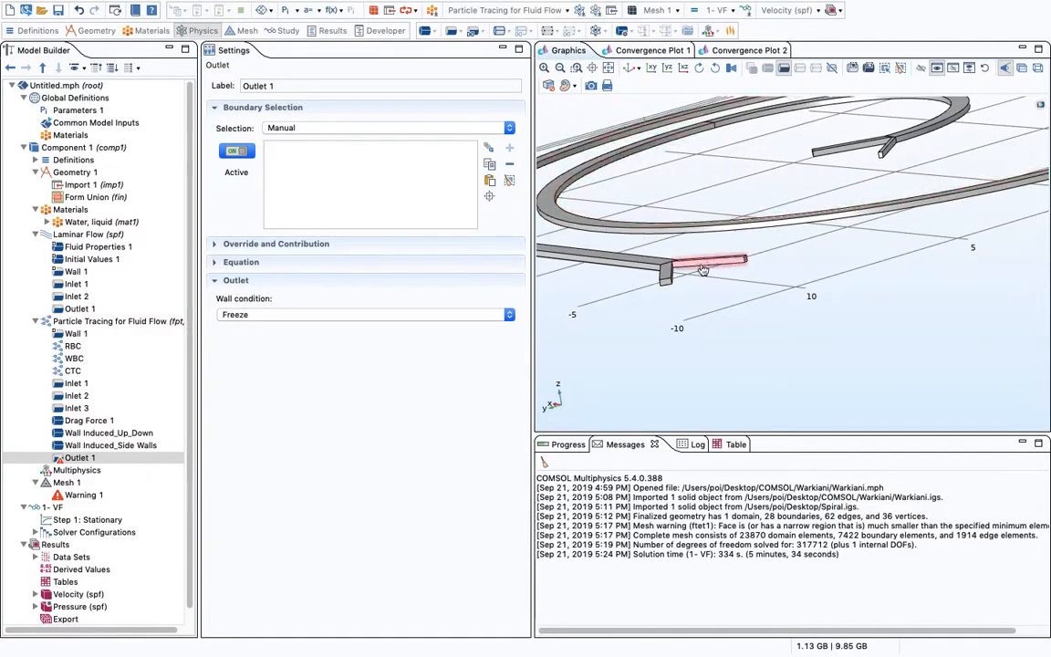
middle_drag(706, 268, 658, 165)
click(827, 241)
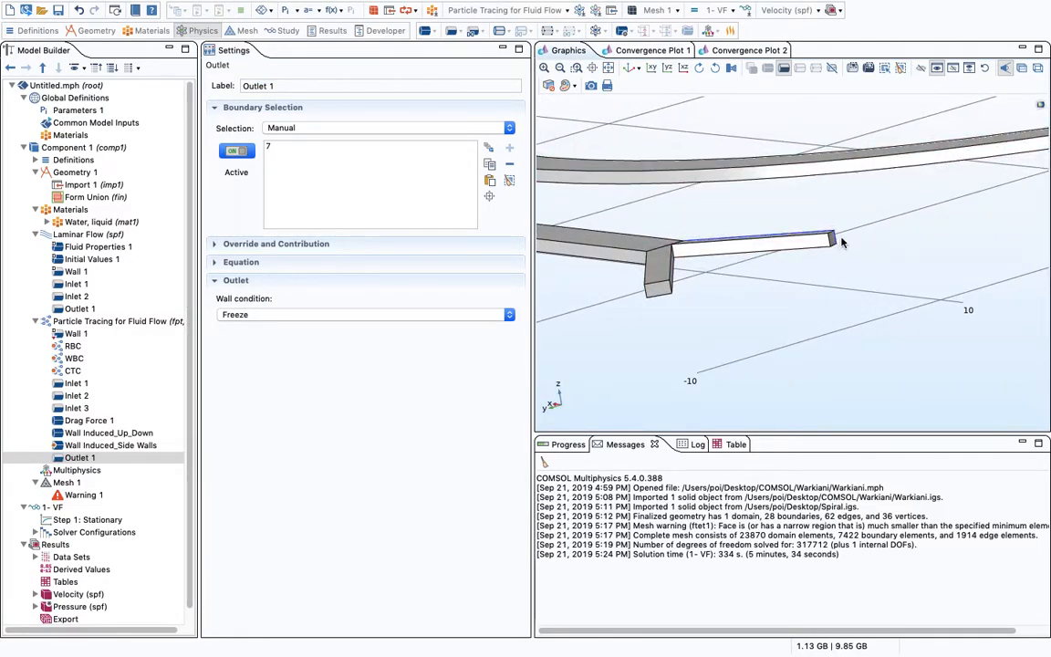
middle_drag(826, 208, 818, 161)
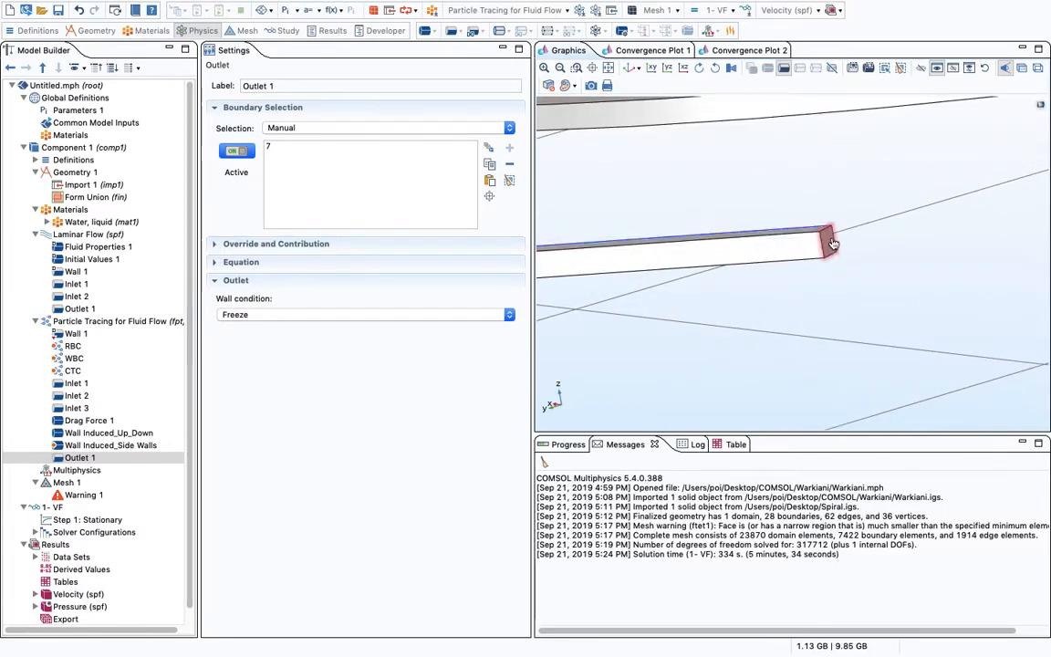
click(826, 242)
scroll(808, 203, down, 2)
click(613, 282)
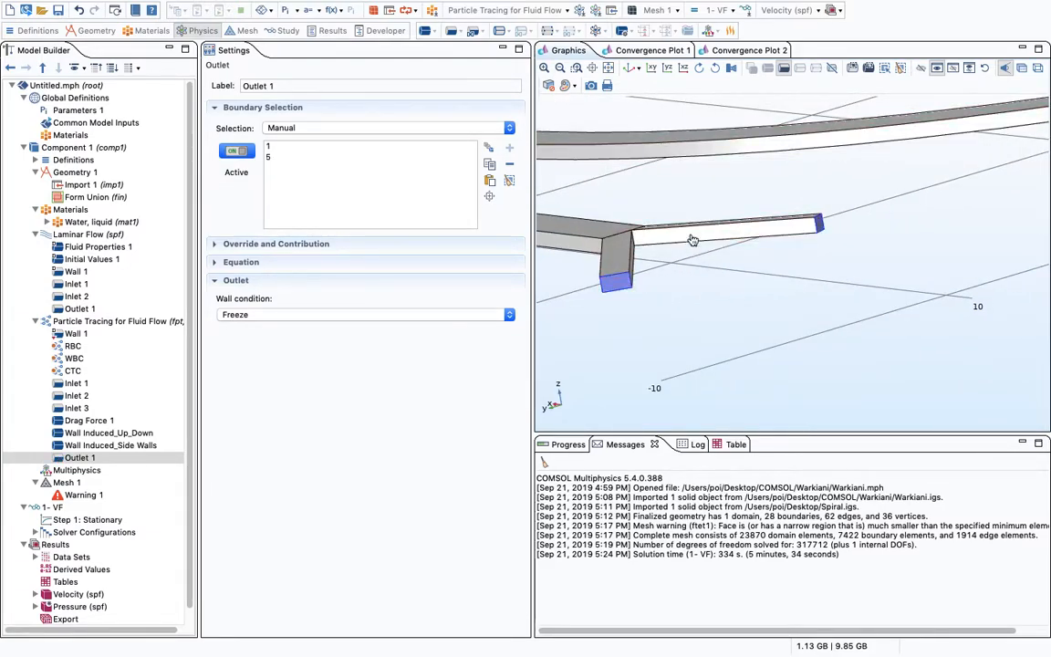
scroll(694, 283, up, 1)
scroll(695, 283, down, 4)
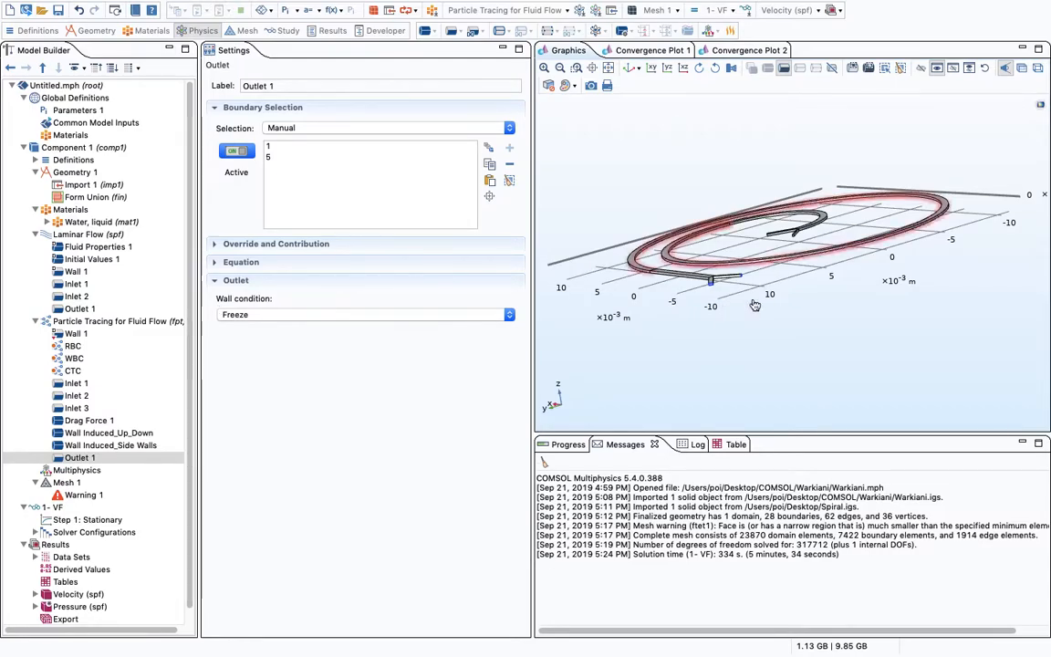
scroll(759, 283, up, 1)
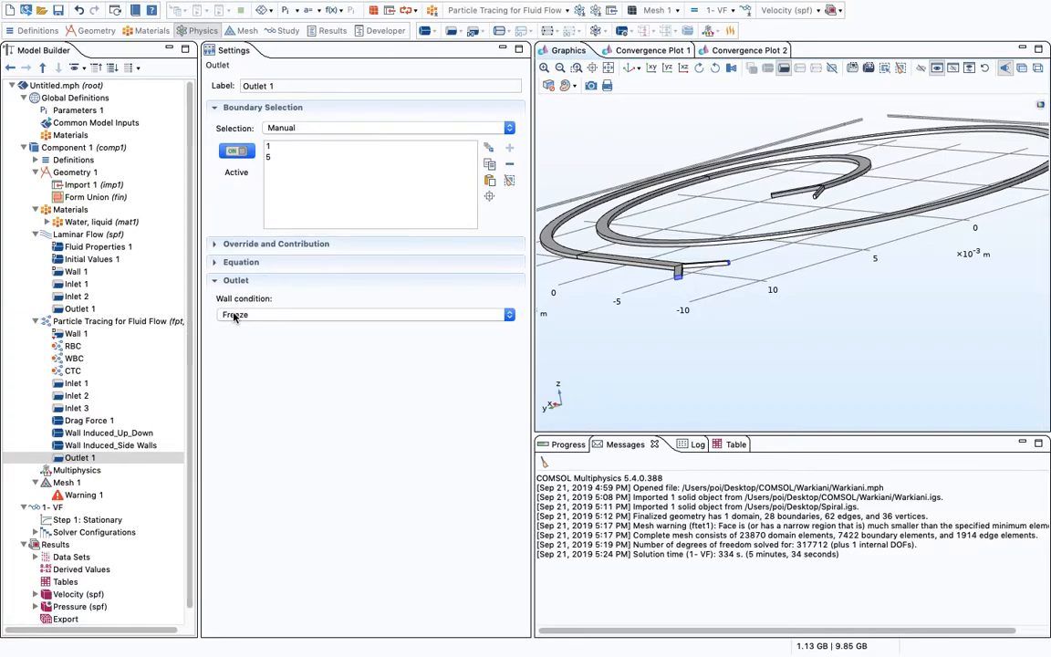
scroll(769, 275, down, 3)
right_drag(828, 322, 822, 380)
drag(822, 380, 820, 401)
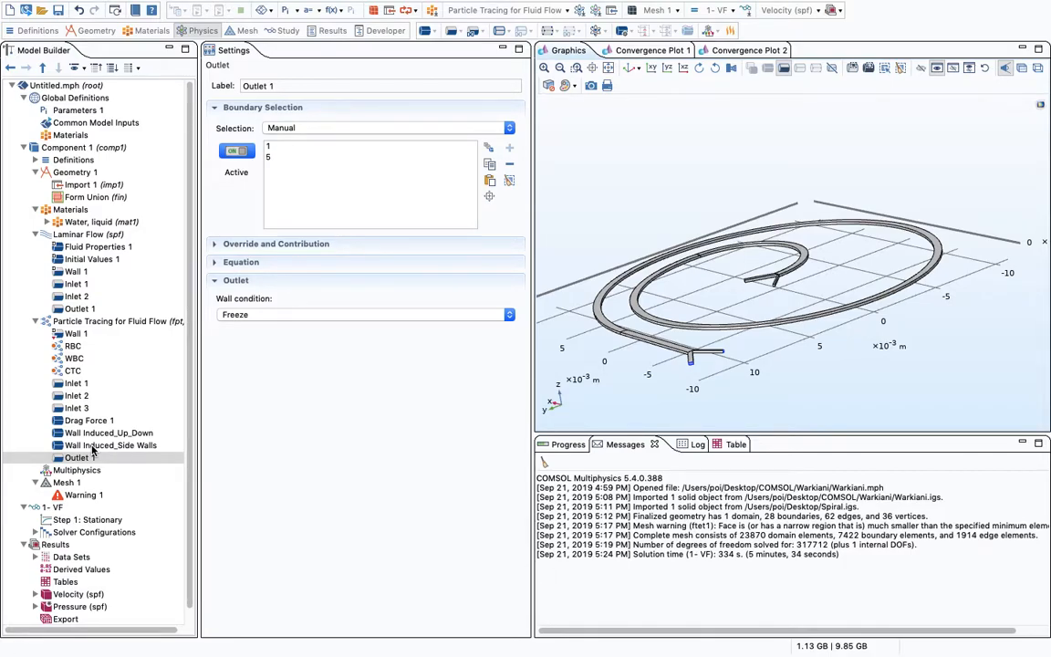
Step: Add a Time Dependent study to the model and finish adding studies
click(746, 11)
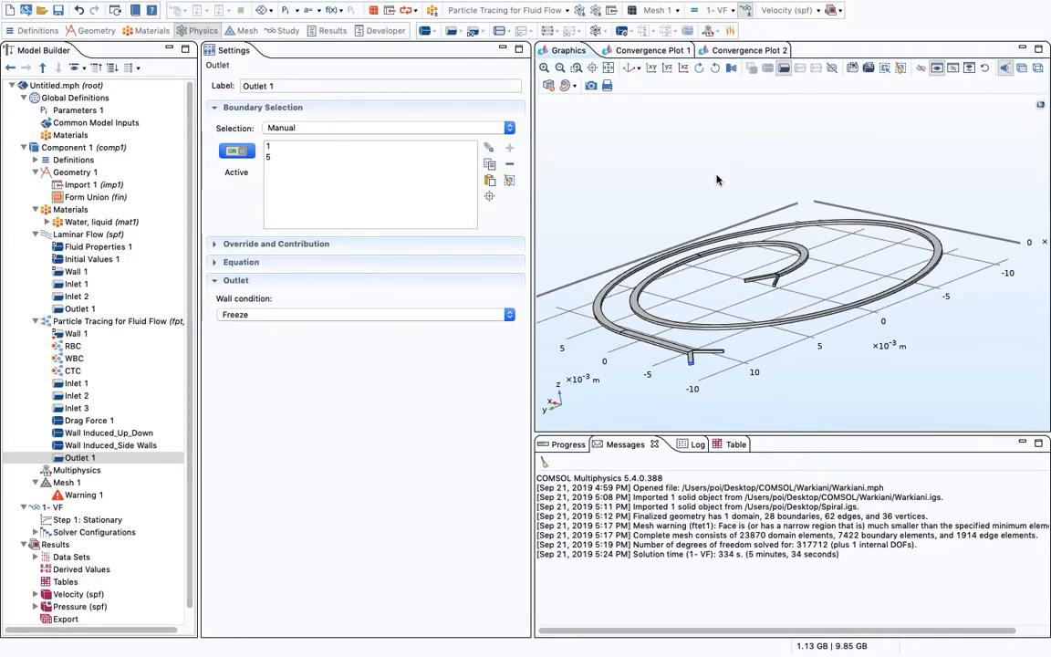
click(876, 120)
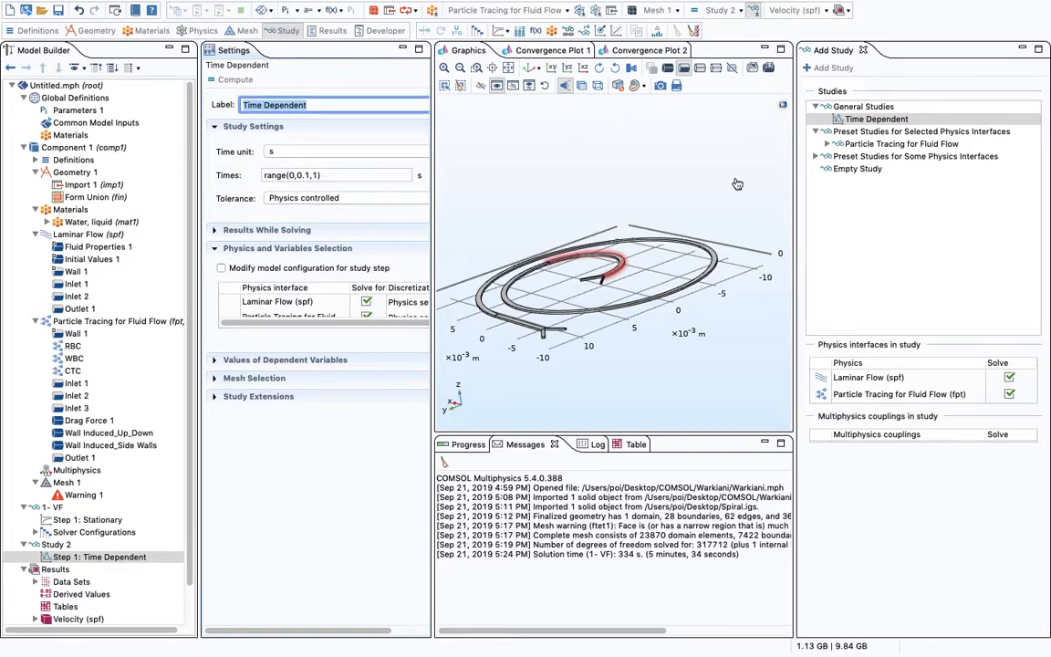
click(863, 50)
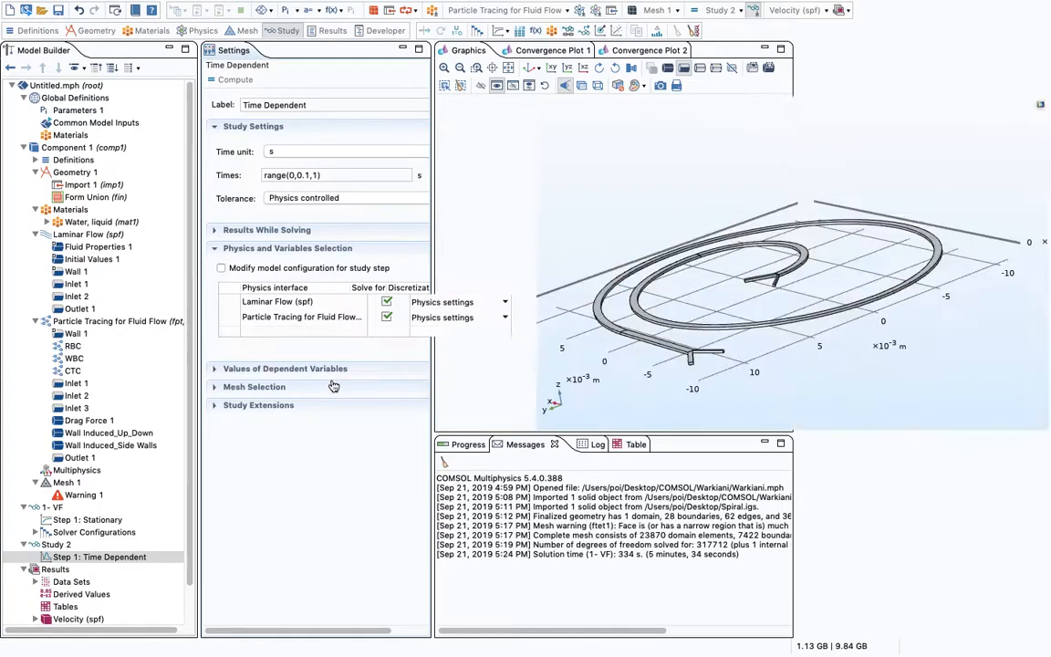
Step: Set the time-dependent step's output times to range(0,0.01,2) seconds
click(317, 175)
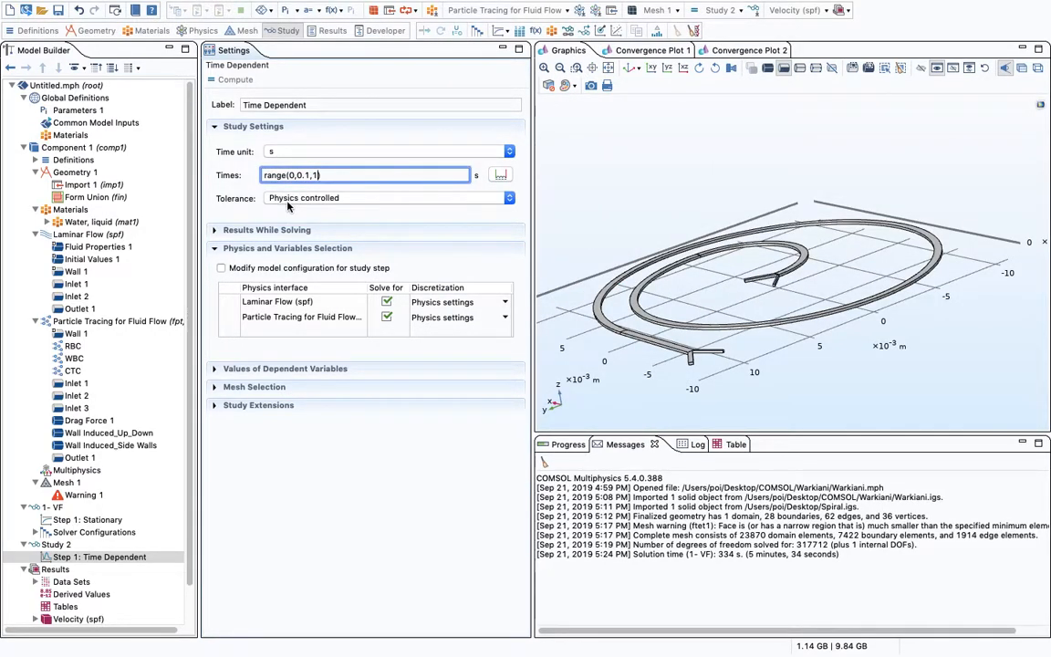
key(BackSpace)
text(2)
text(0)
click(313, 176)
double_click(308, 176)
click(243, 229)
click(259, 230)
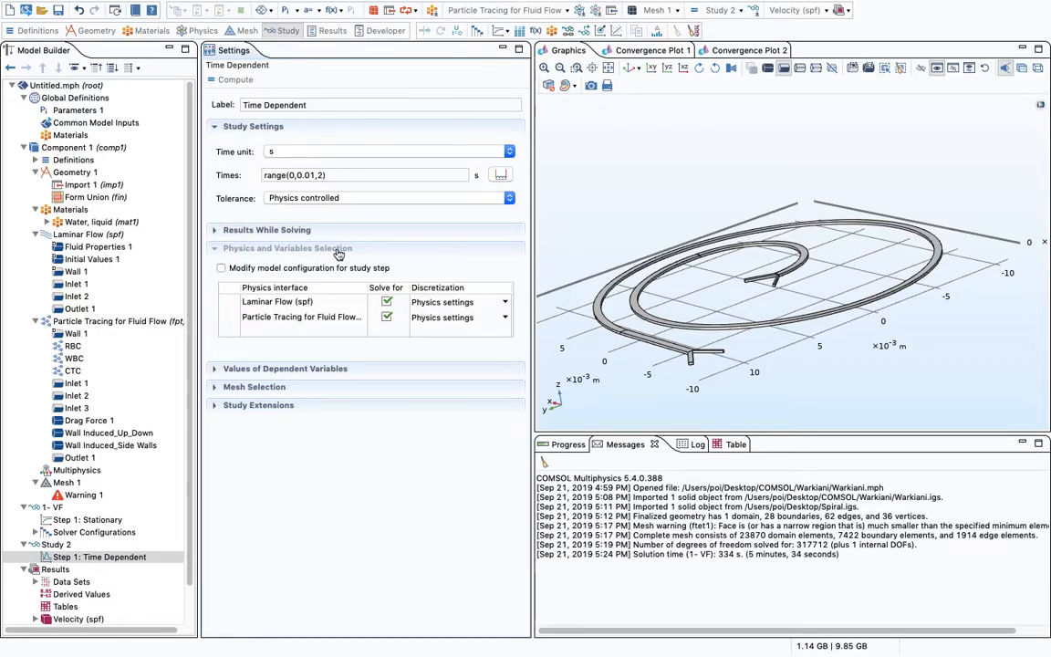
Step: Exclude Laminar Flow from the time-dependent solve and take the unsolved variables, user controlled, from the 1- VF, Stationary solution
click(387, 303)
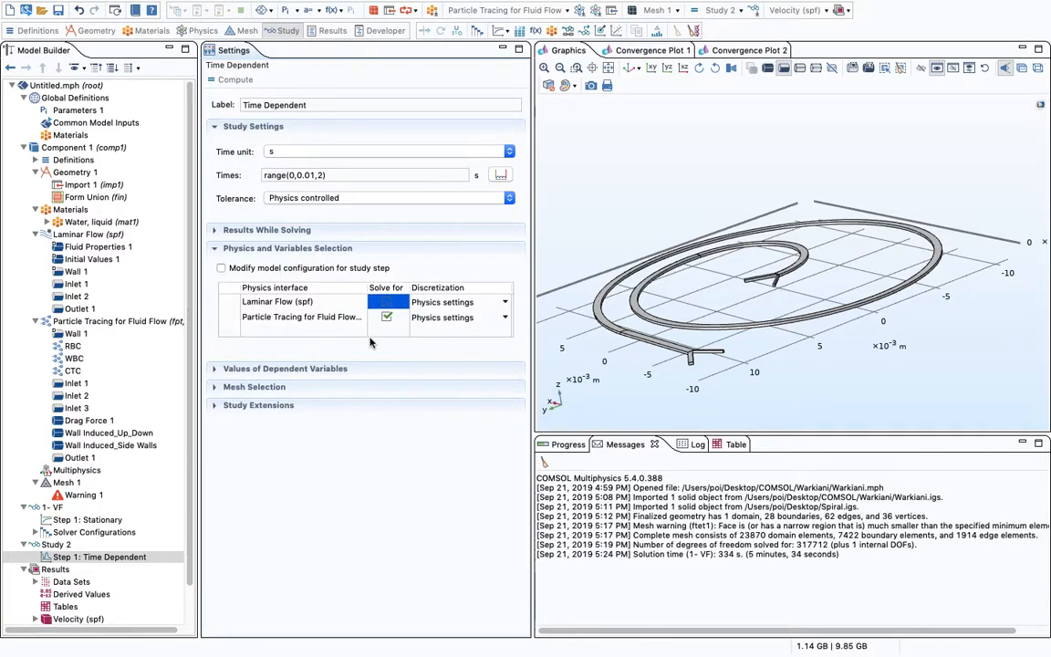
click(257, 368)
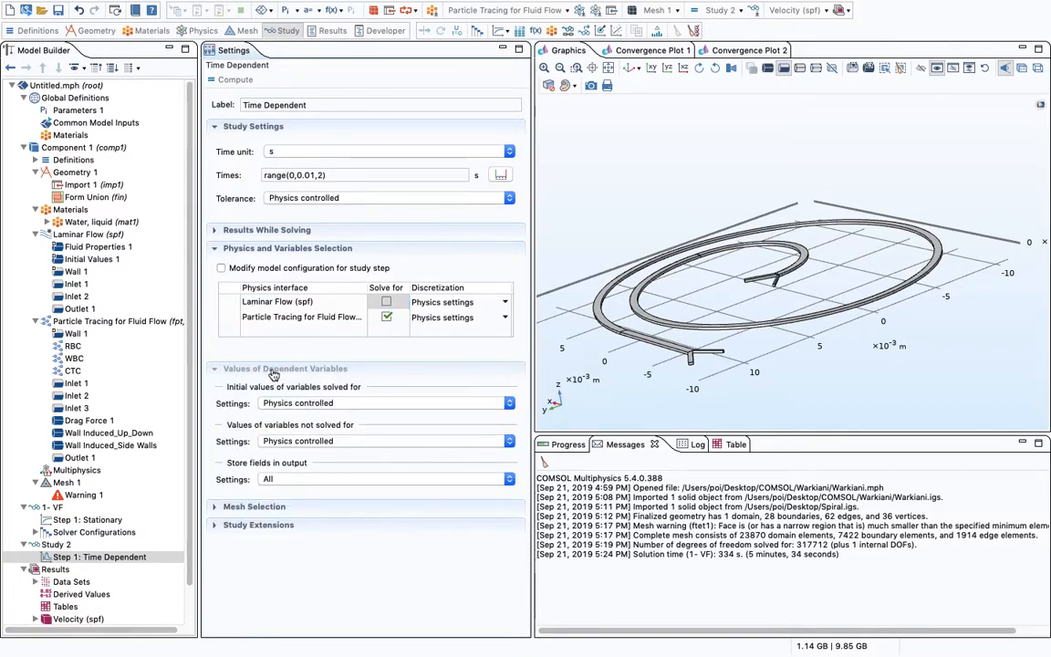
click(273, 442)
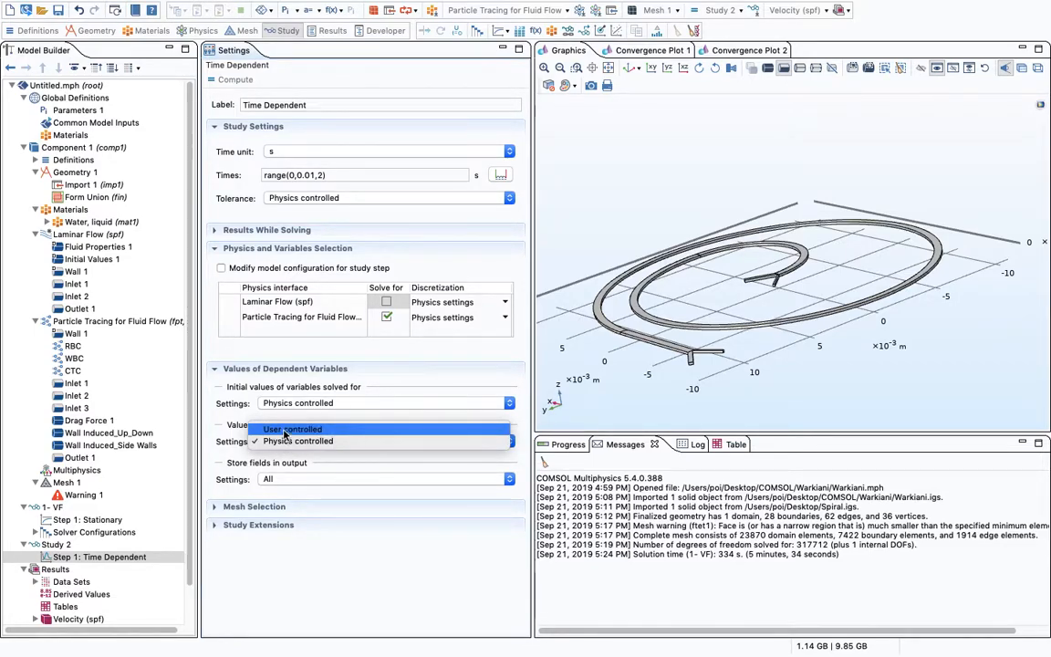
click(286, 429)
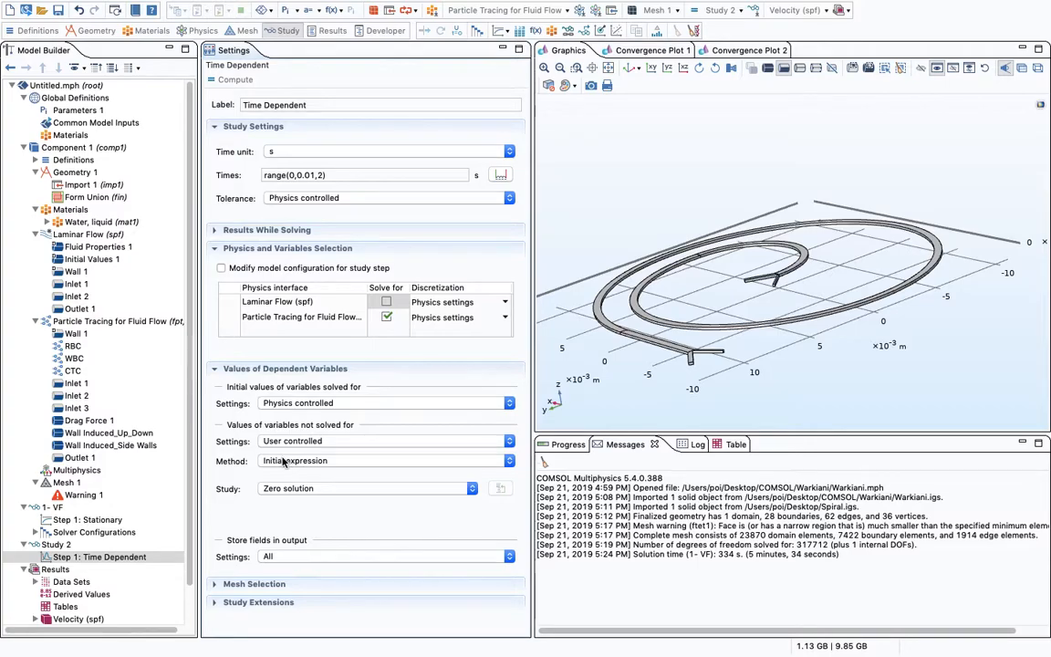
click(285, 462)
click(257, 429)
click(273, 489)
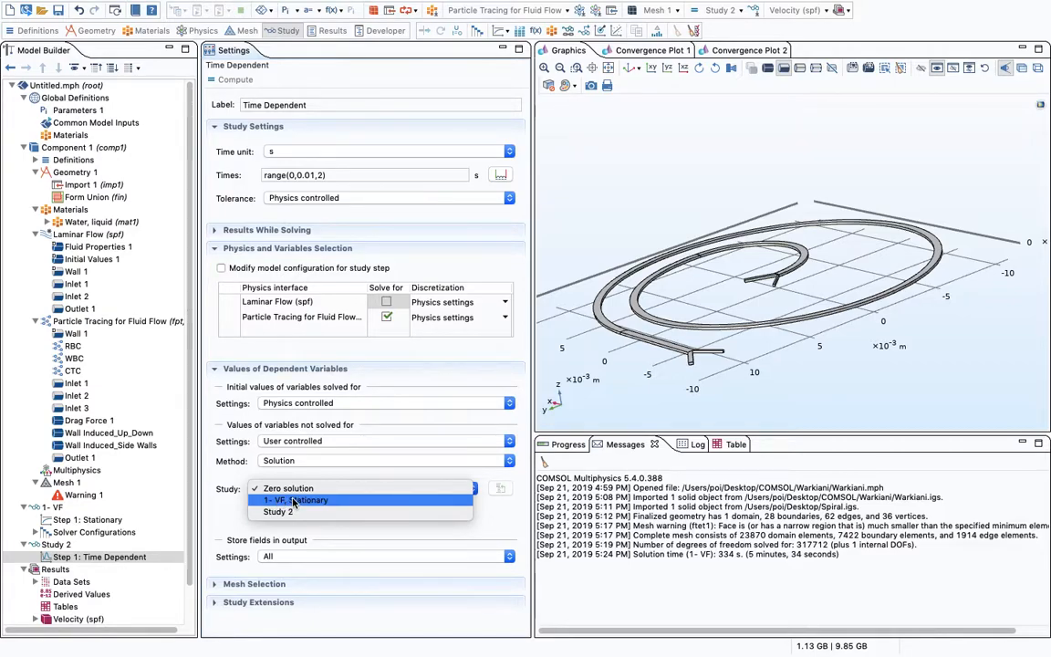
click(293, 502)
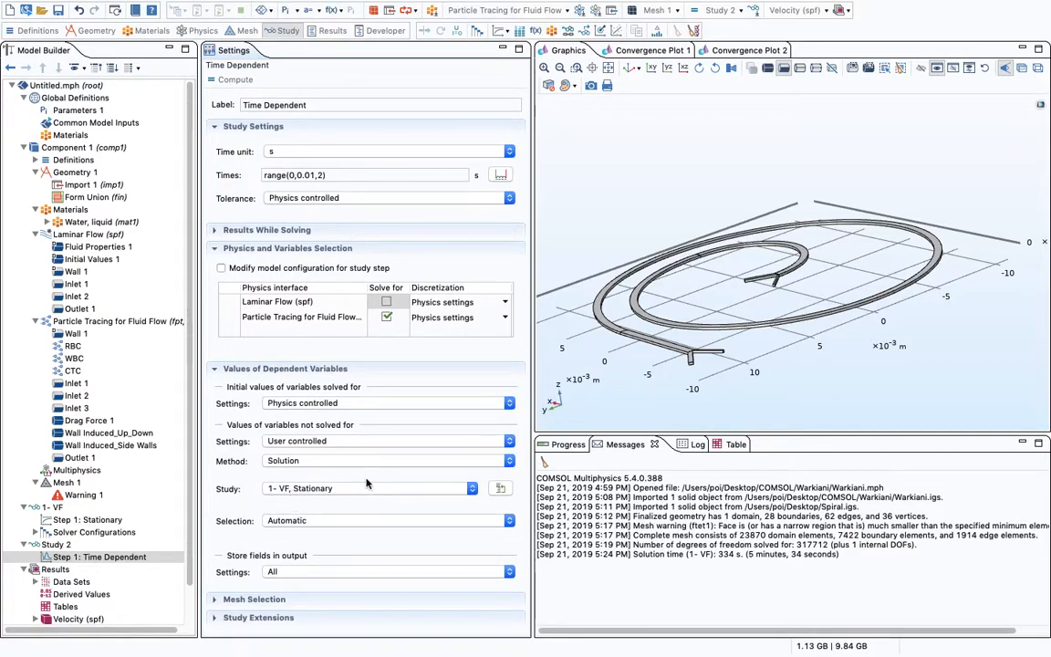
Step: Rename Study 2 as 2- Particles (RBC-WBC-CTC) and compute it
right_click(54, 543)
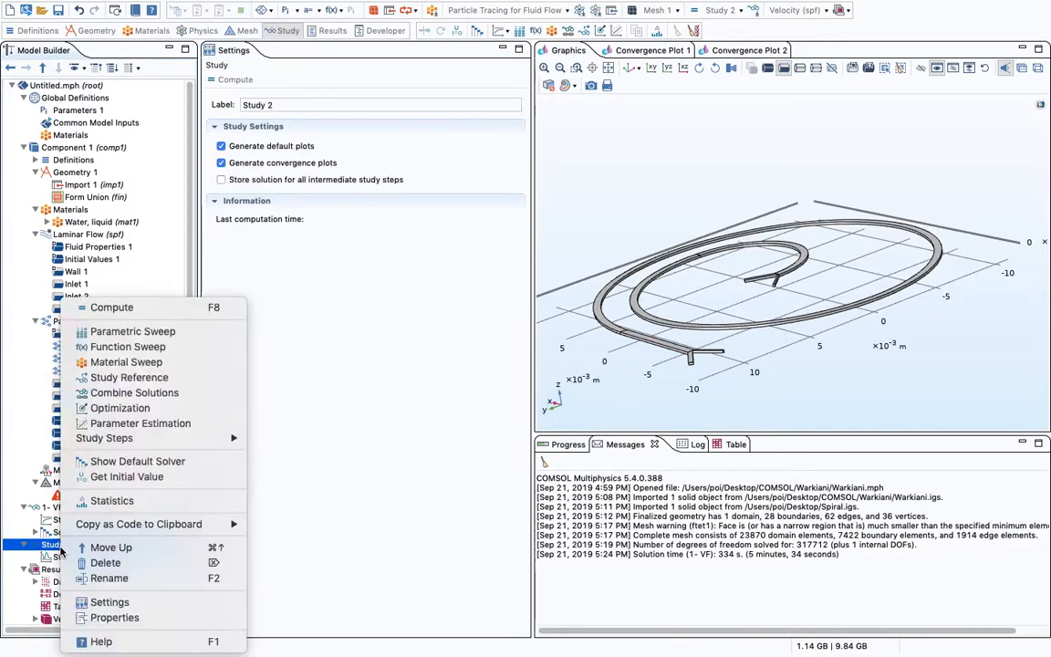
click(108, 579)
text(2)
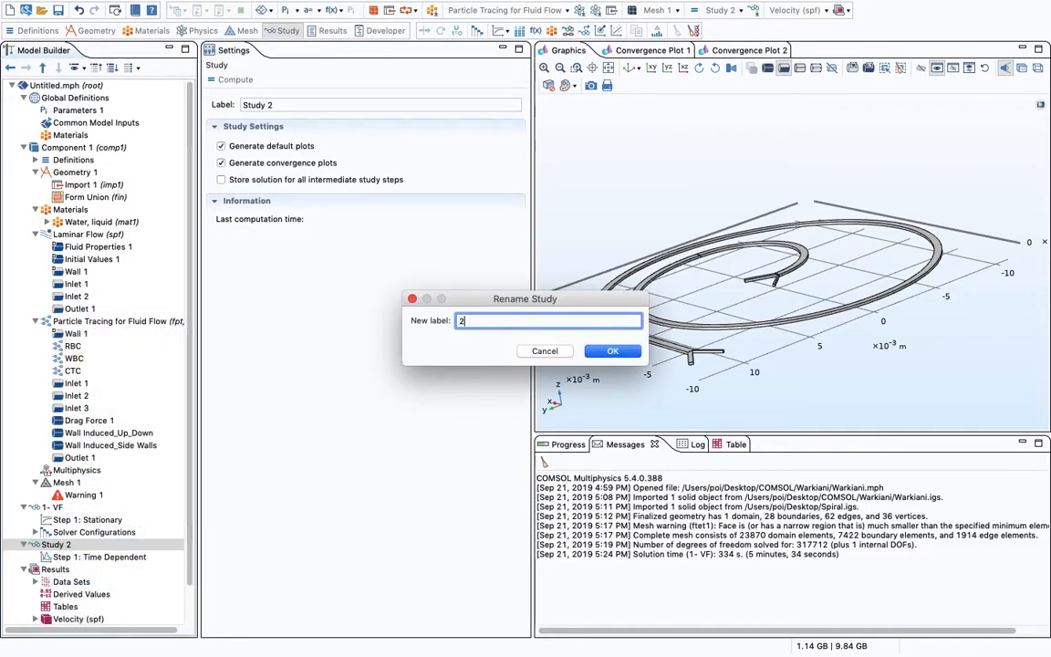
text(- Particle )
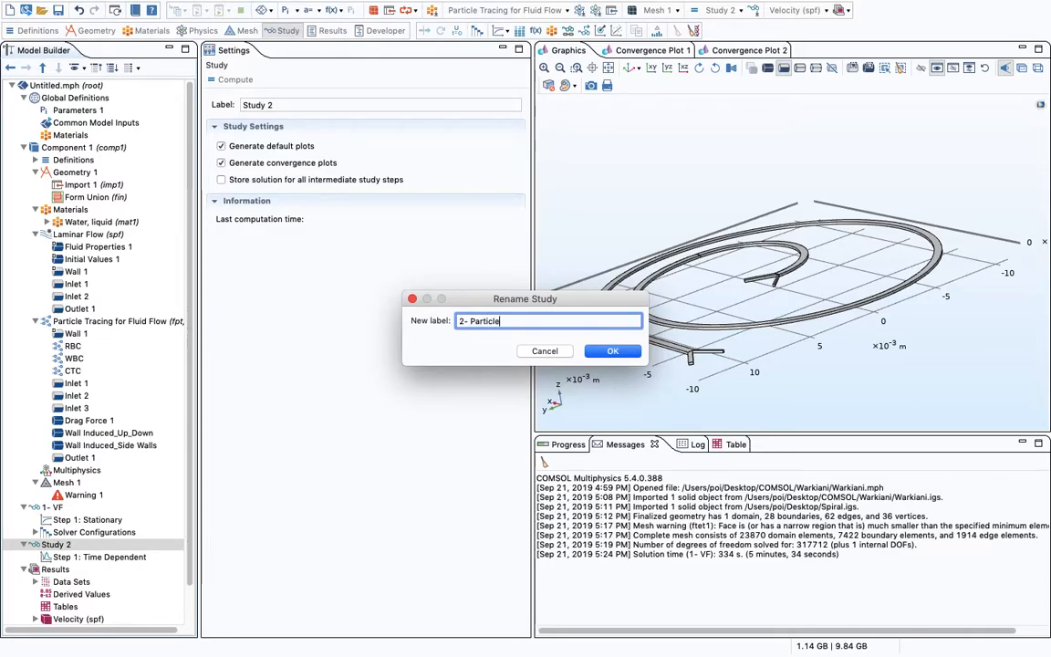
text(s (RBC-WBC-CTC)
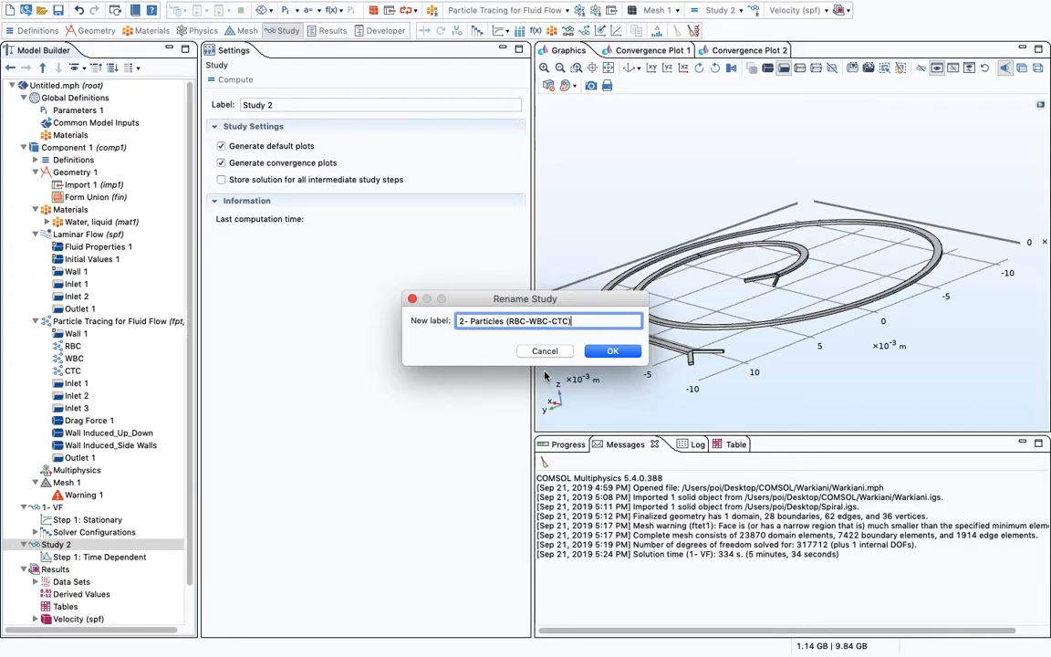
click(585, 354)
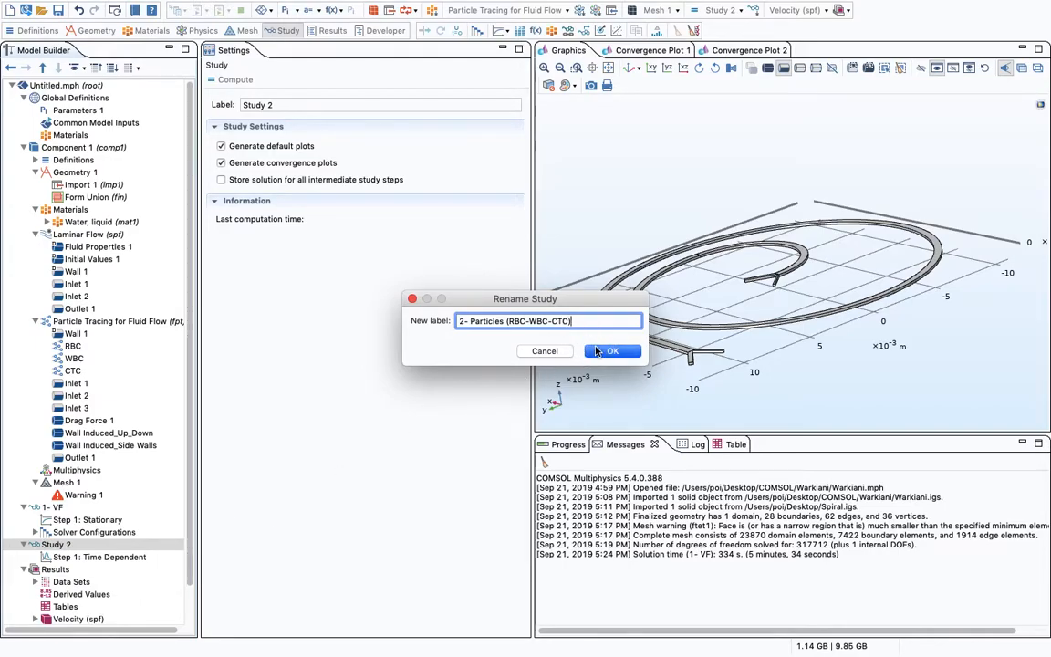
click(236, 81)
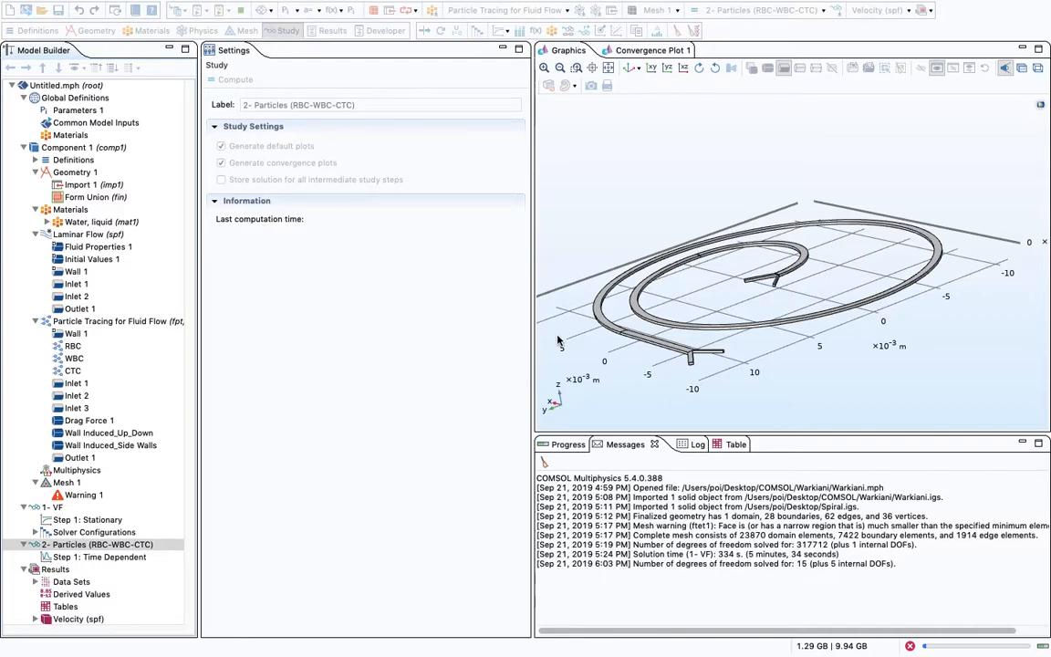
Step: Switch to the cell-separation paper and examine Figure 1's cross-sectional views of the cell positions at X, Y and Z
mouse_move(591, 6)
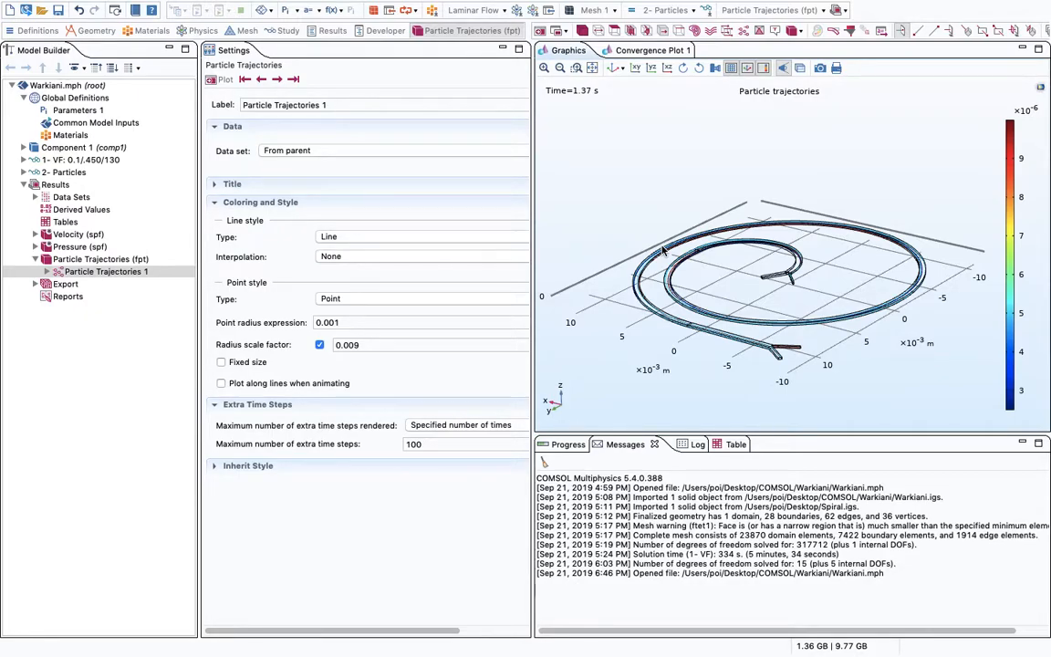
key(ctrl+Left)
scroll(663, 245, down, 10)
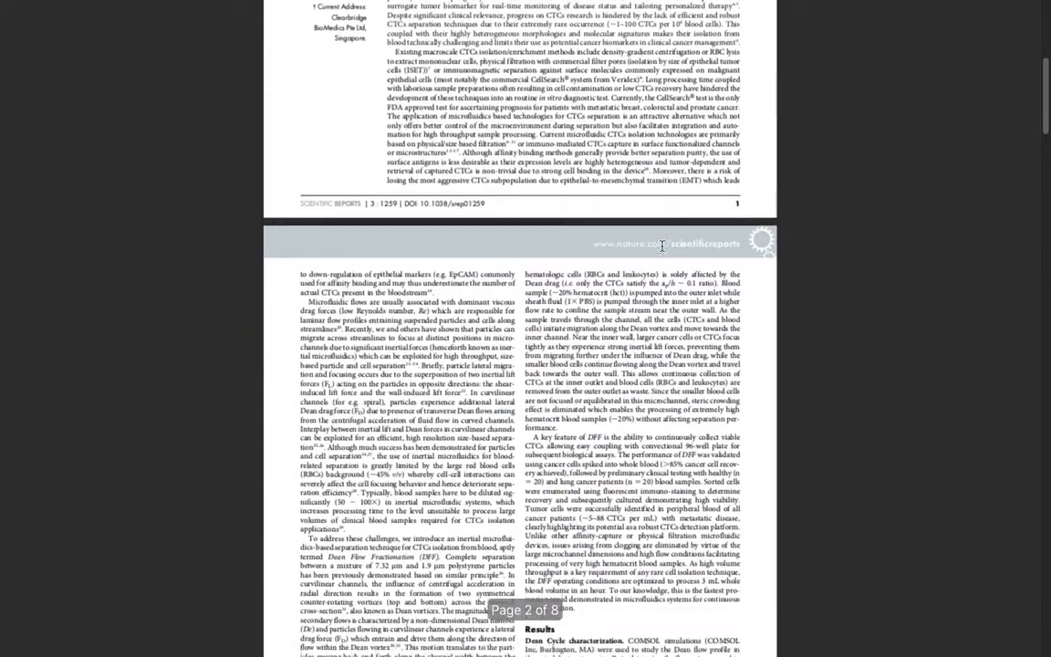
scroll(662, 245, down, 10)
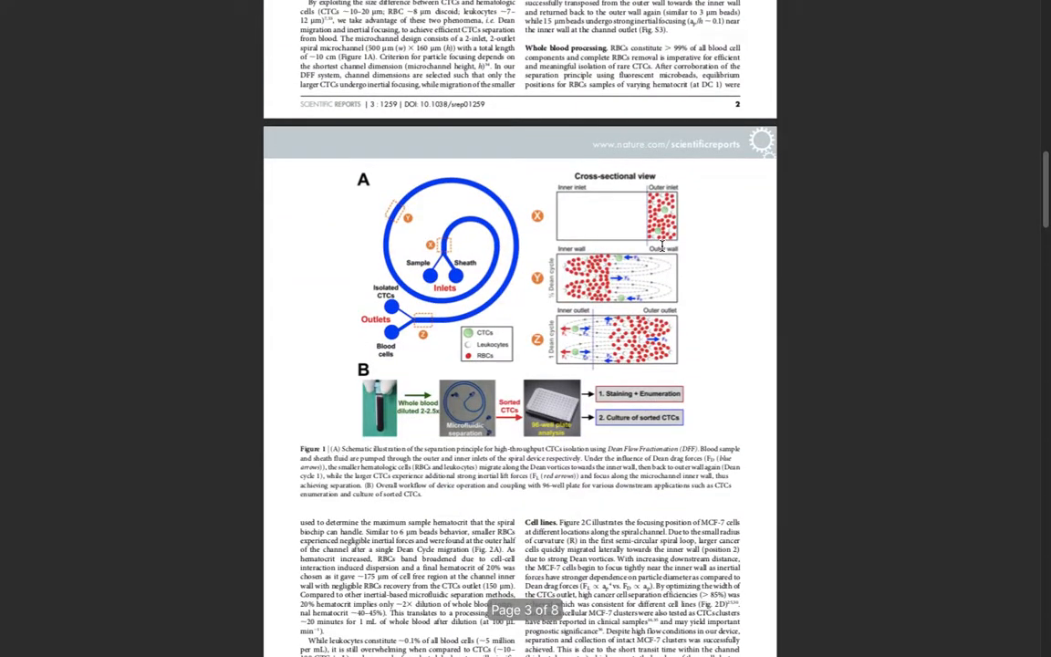
ctrl+scroll(662, 245, up, 5)
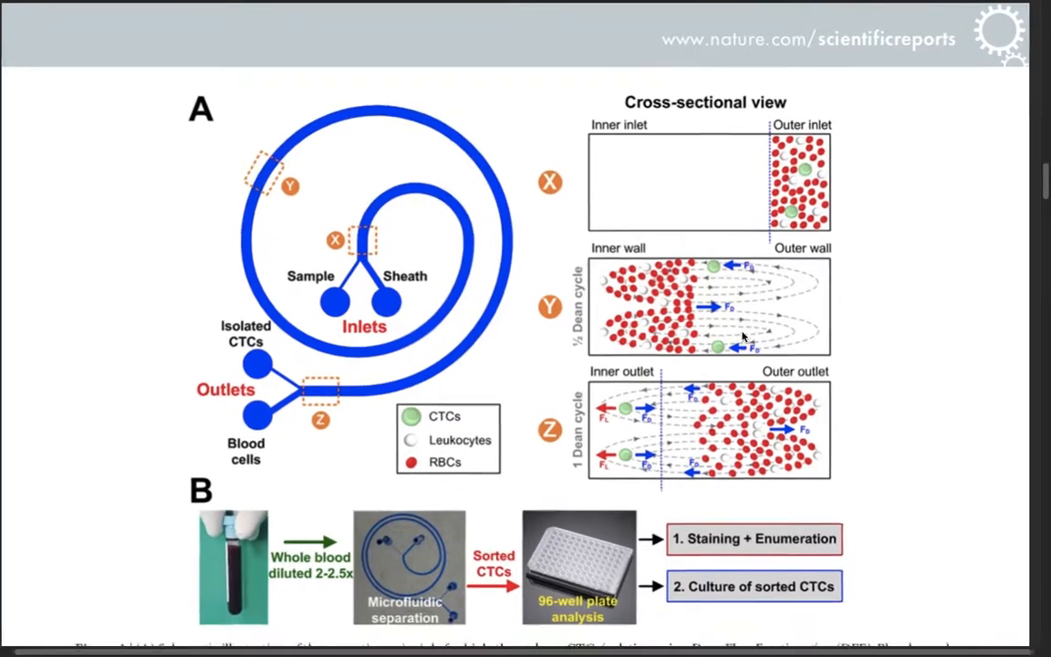
ctrl+scroll(794, 212, up, 2)
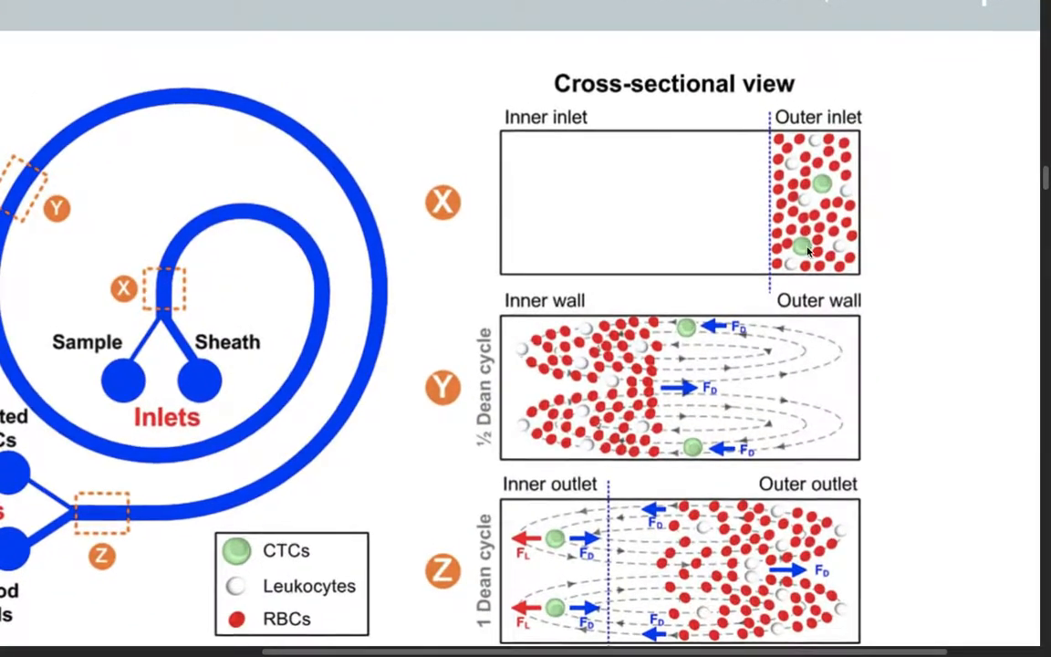
scroll(806, 247, down, 1)
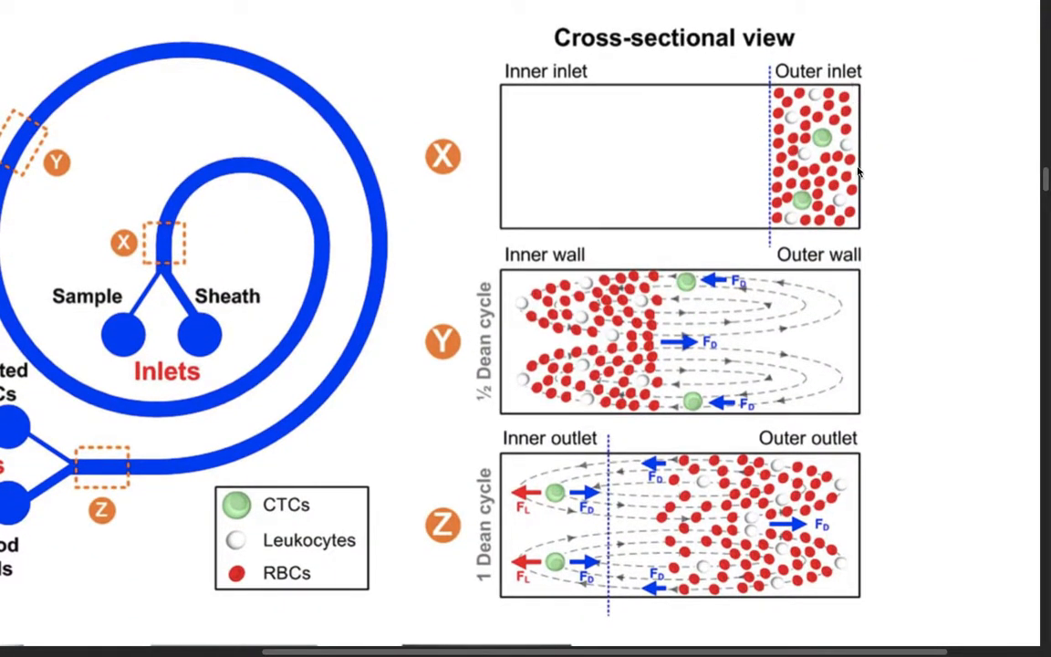